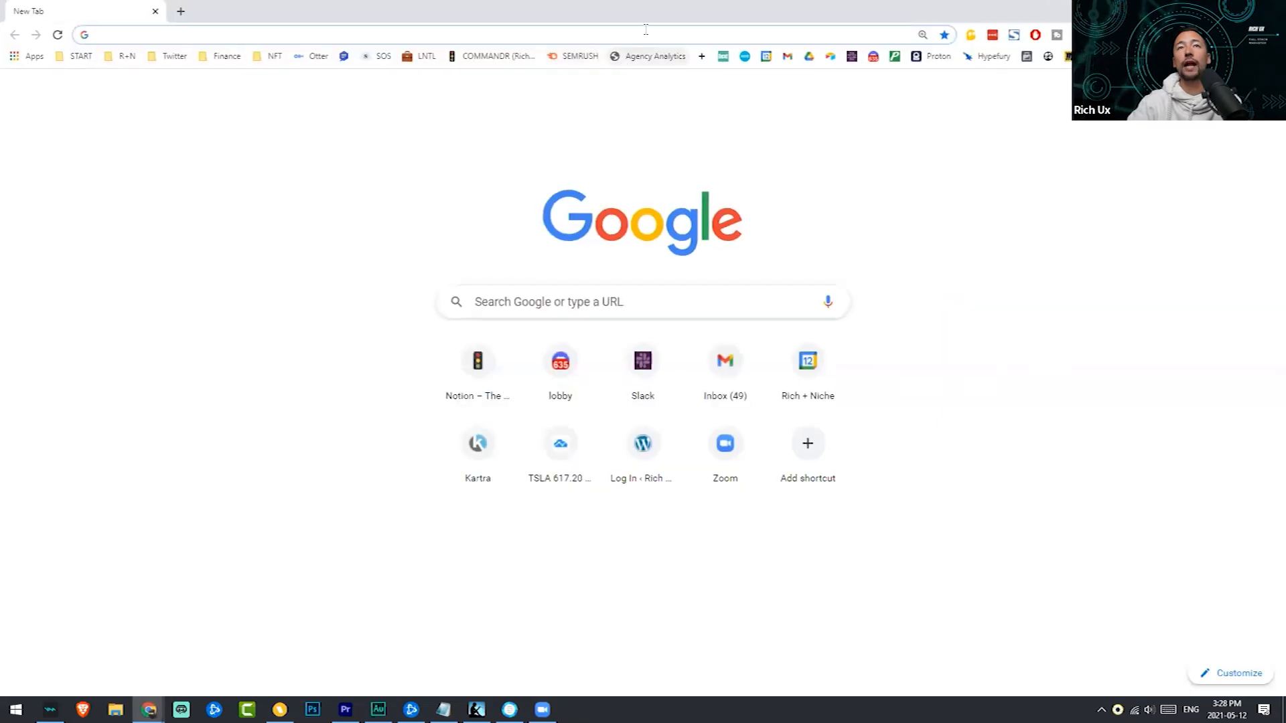
# Open the Rich + Niche channel page on YouTube
pyautogui.click(645, 29)
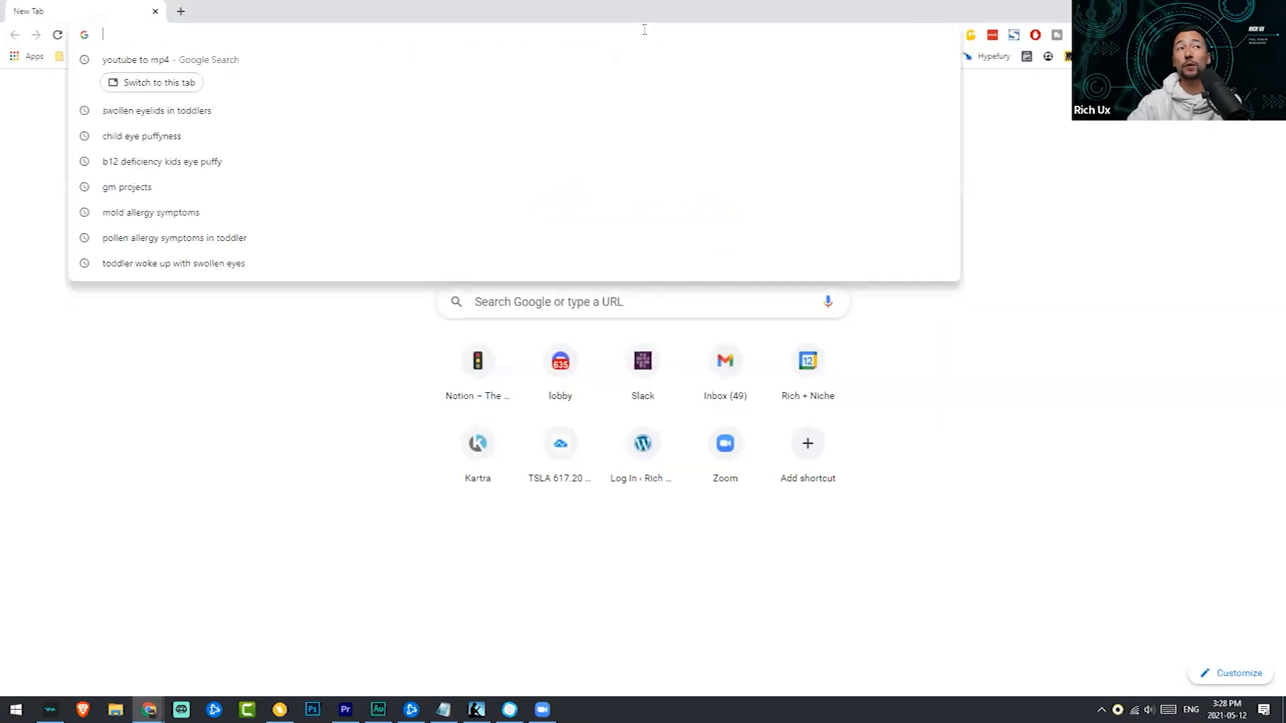
pyautogui.write('you')
pyautogui.press('Return')
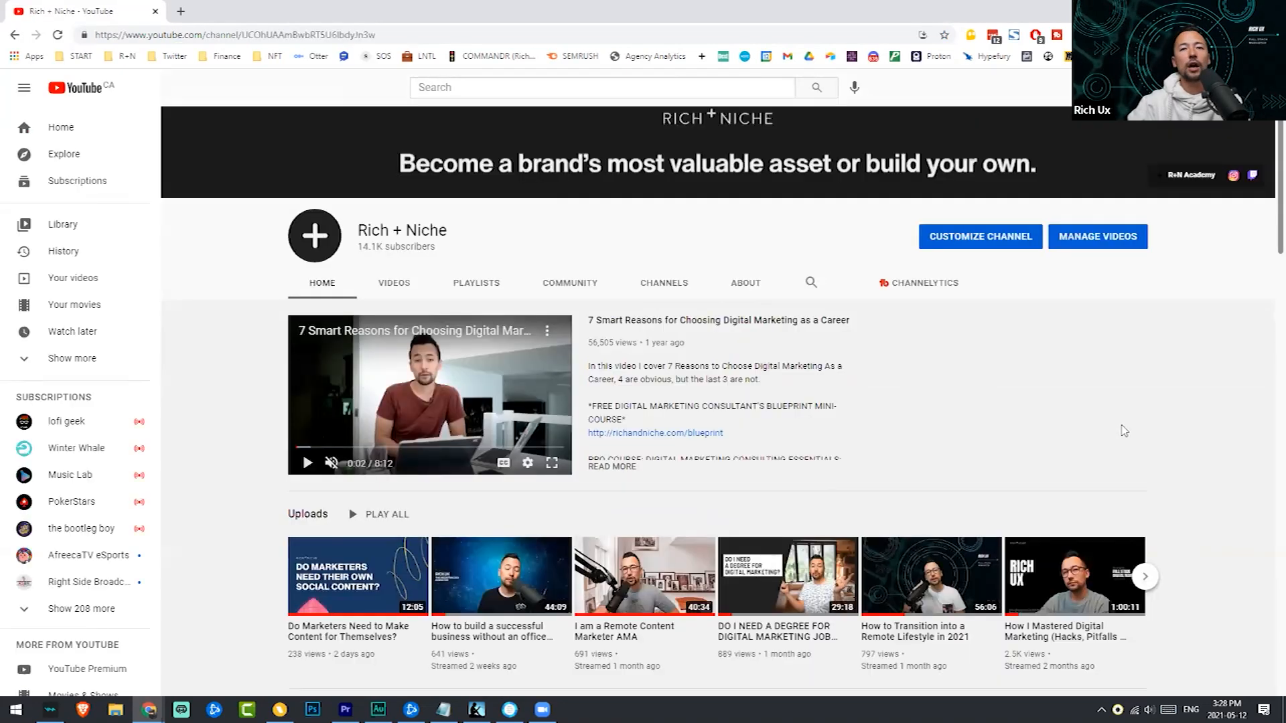
# Open the popular upload "7 Smart Reasons for Choosing Digital Marketing as a Career" and pause its playback
pyautogui.scroll(-2, 1122, 431)
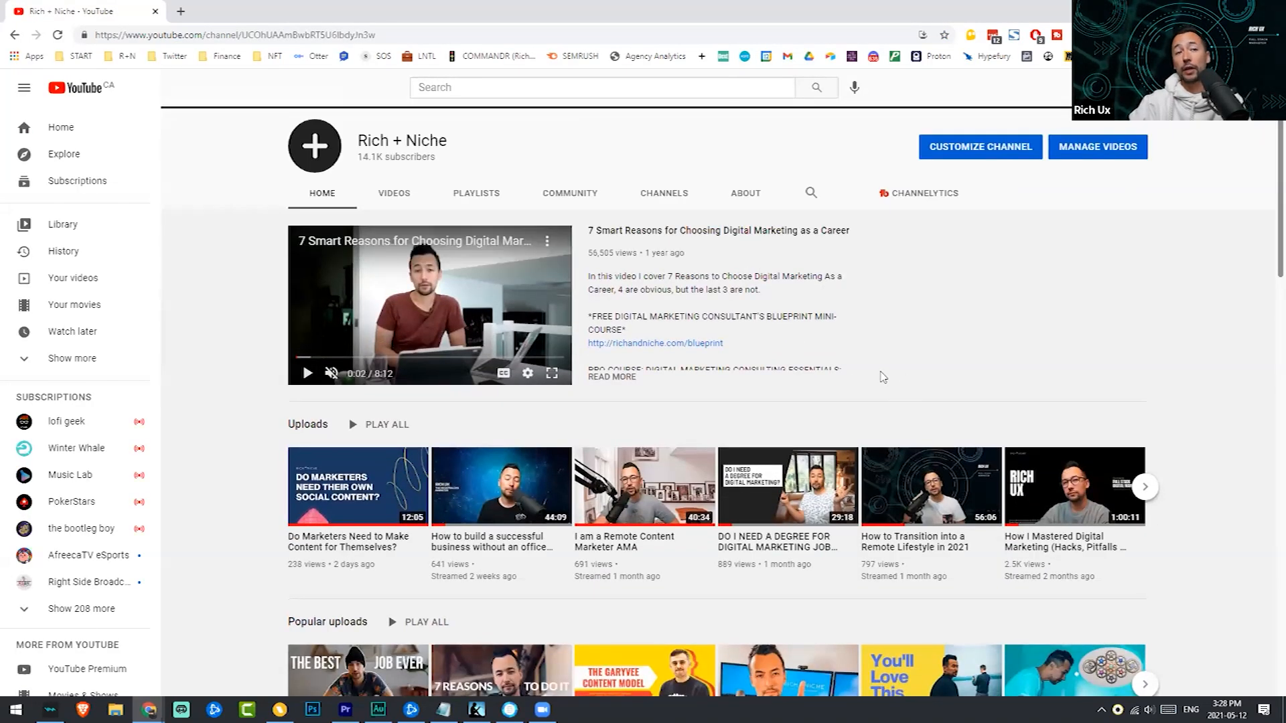
pyautogui.scroll(-1, 910, 353)
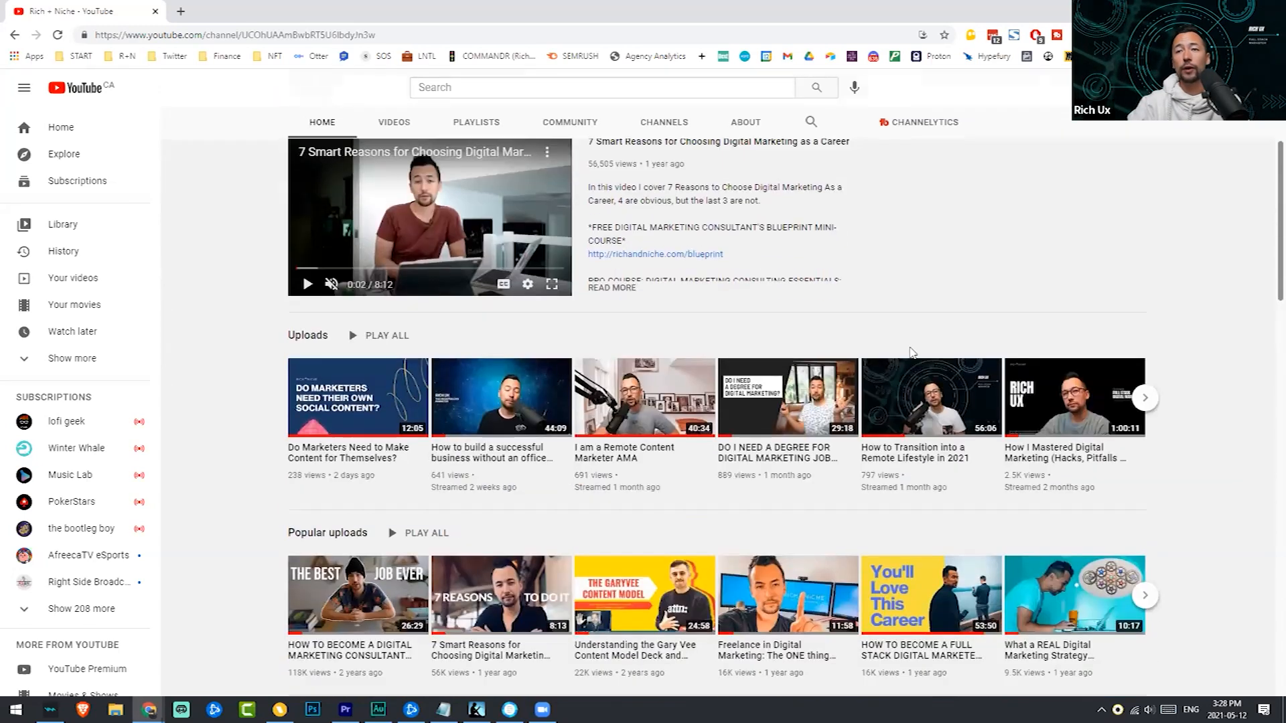
pyautogui.scroll(-1, 1152, 372)
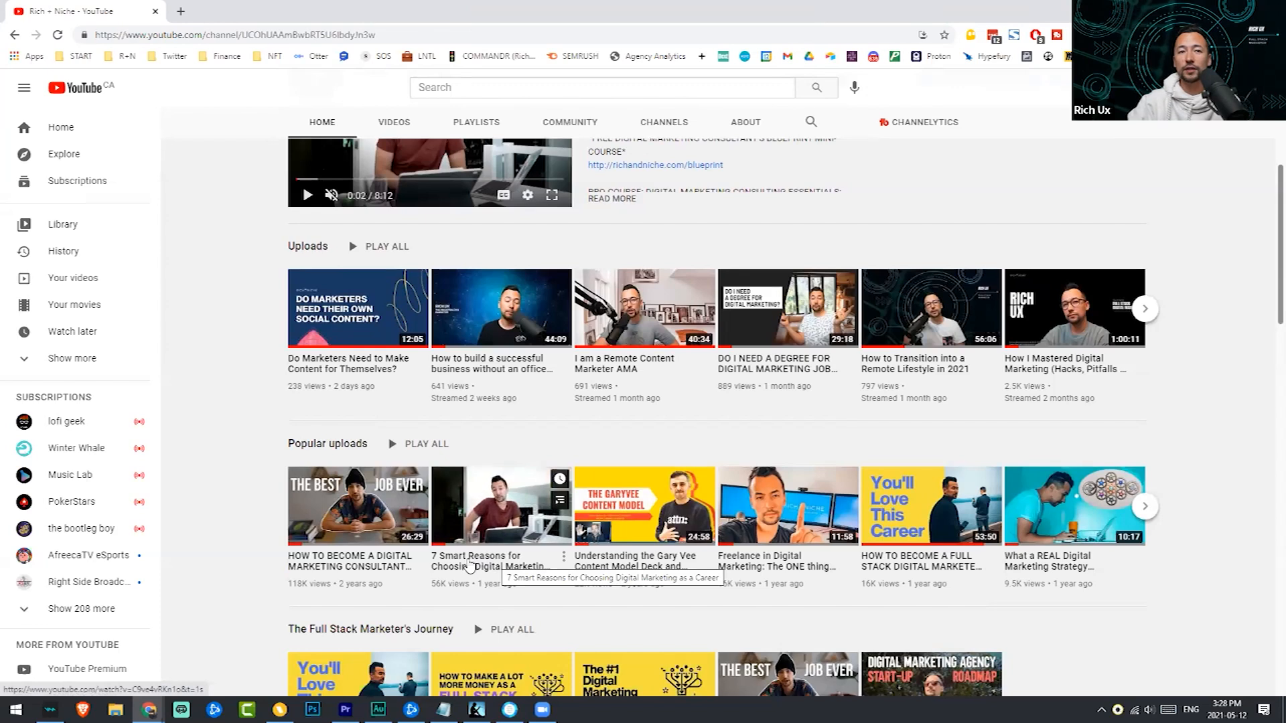
pyautogui.rightClick(482, 531)
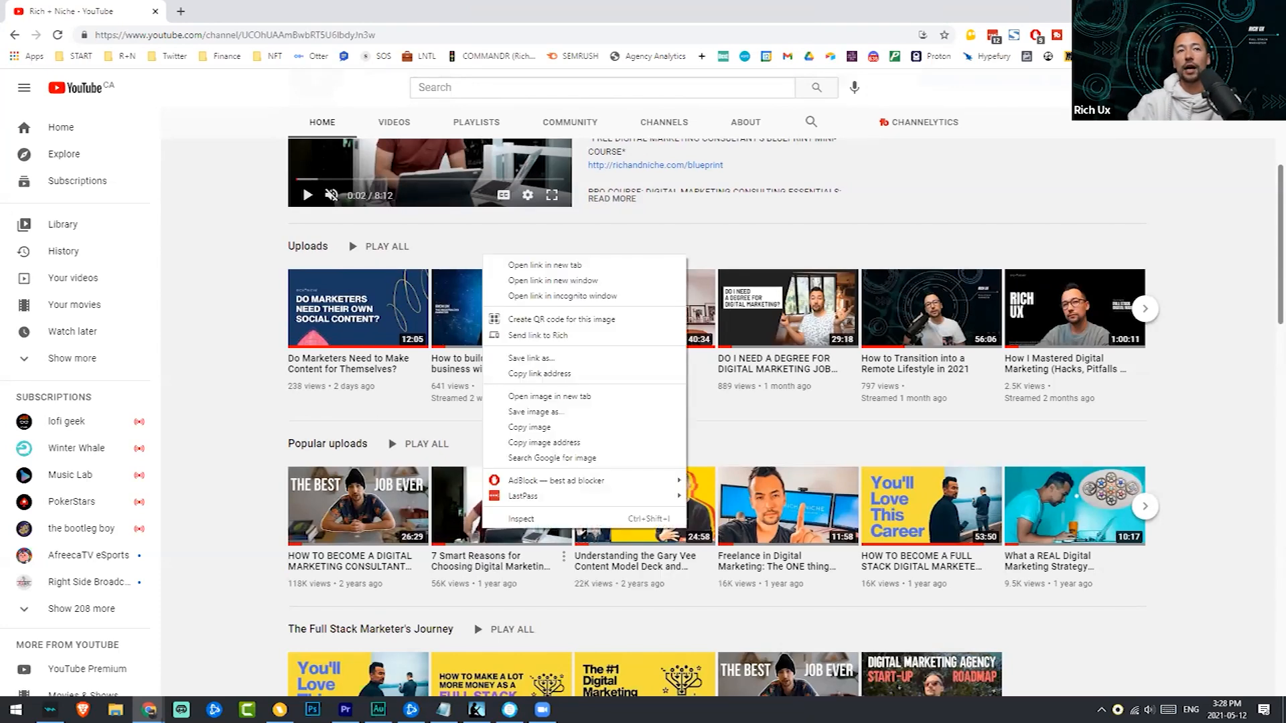
pyautogui.click(474, 569)
pyautogui.click(474, 569)
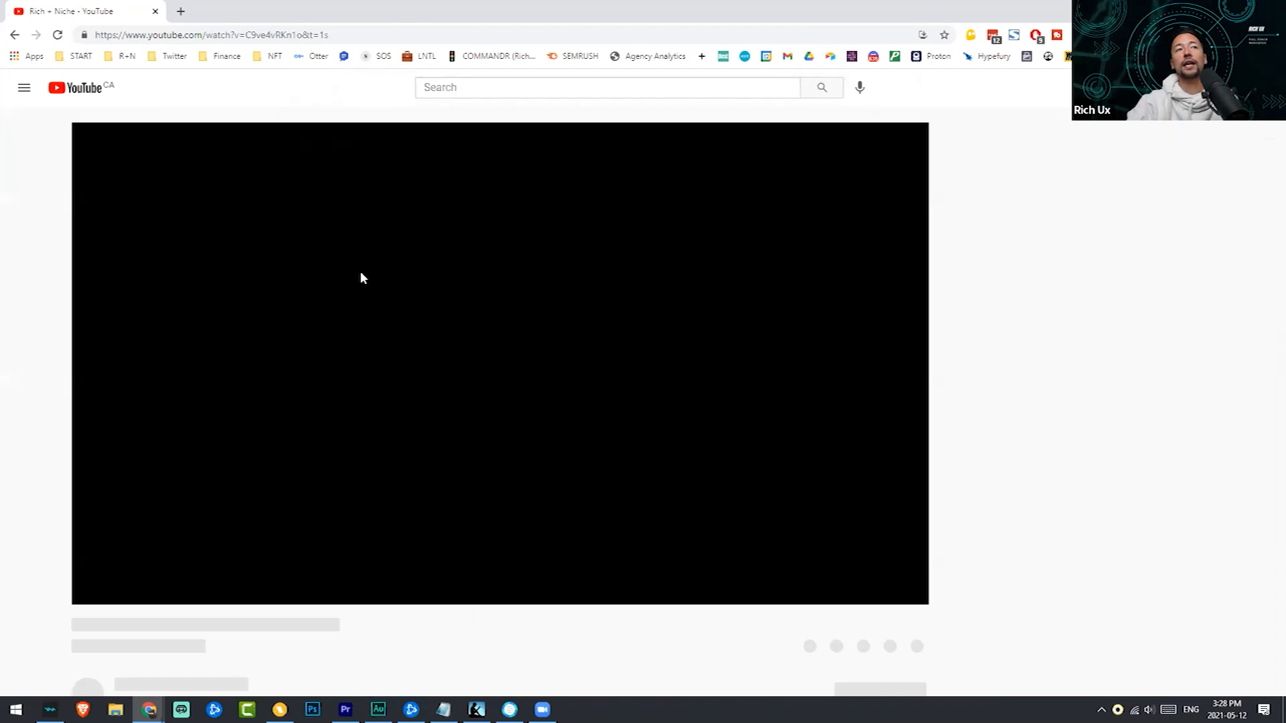
pyautogui.click(89, 590)
# Remove the "&t=1s" timestamp from the video's address and copy the remaining URL
pyautogui.click(346, 33)
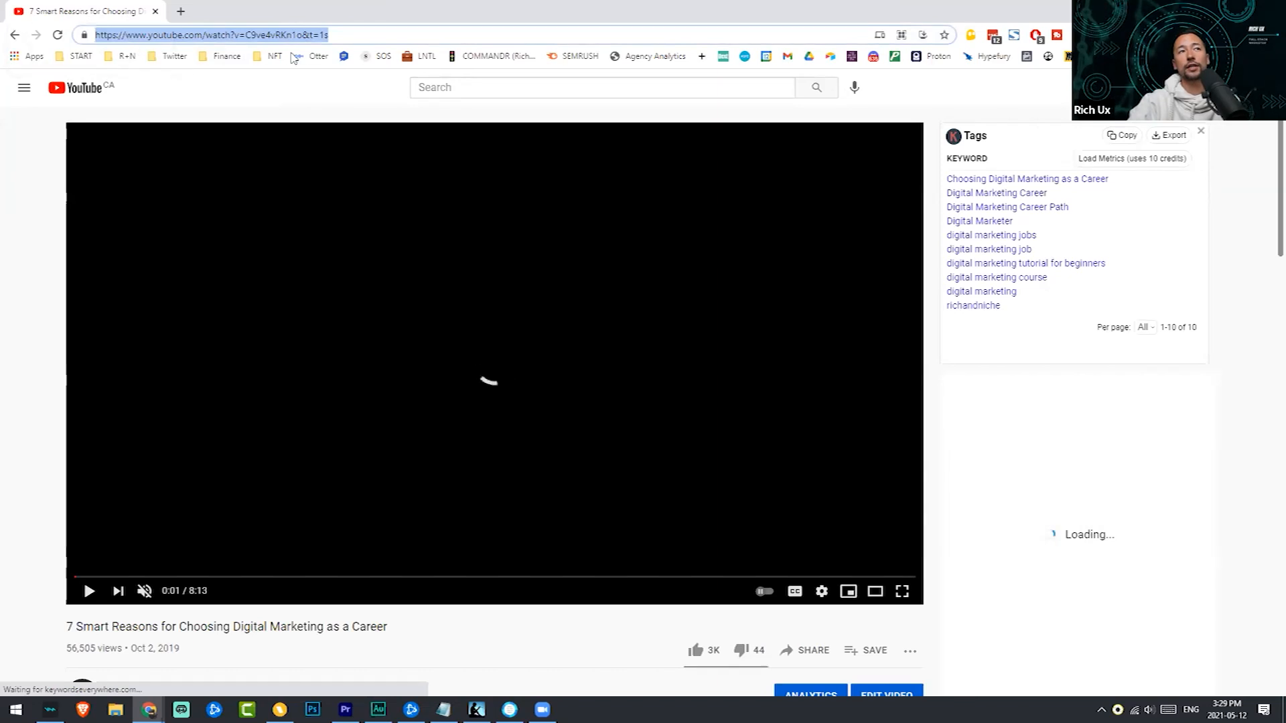
pyautogui.hotkey('ctrl', 'shift', 'b')
pyautogui.click(343, 37)
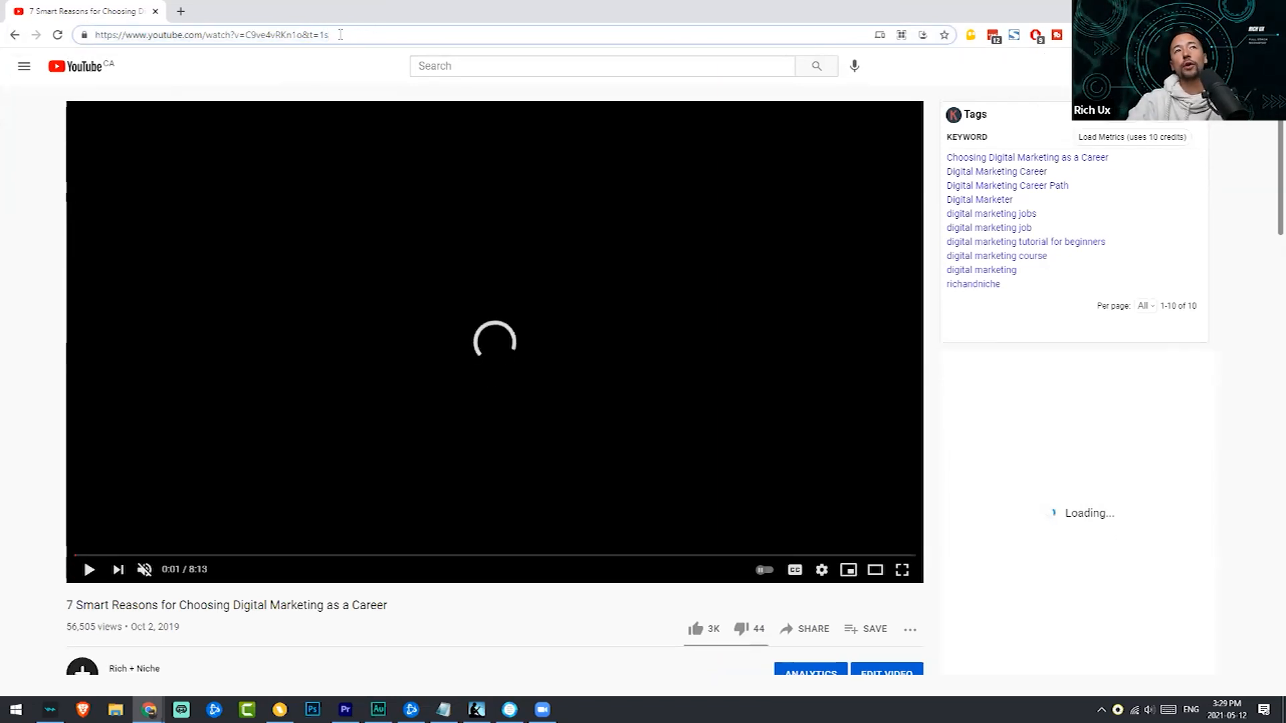
pyautogui.moveTo(302, 35); pyautogui.dragTo(328, 34)
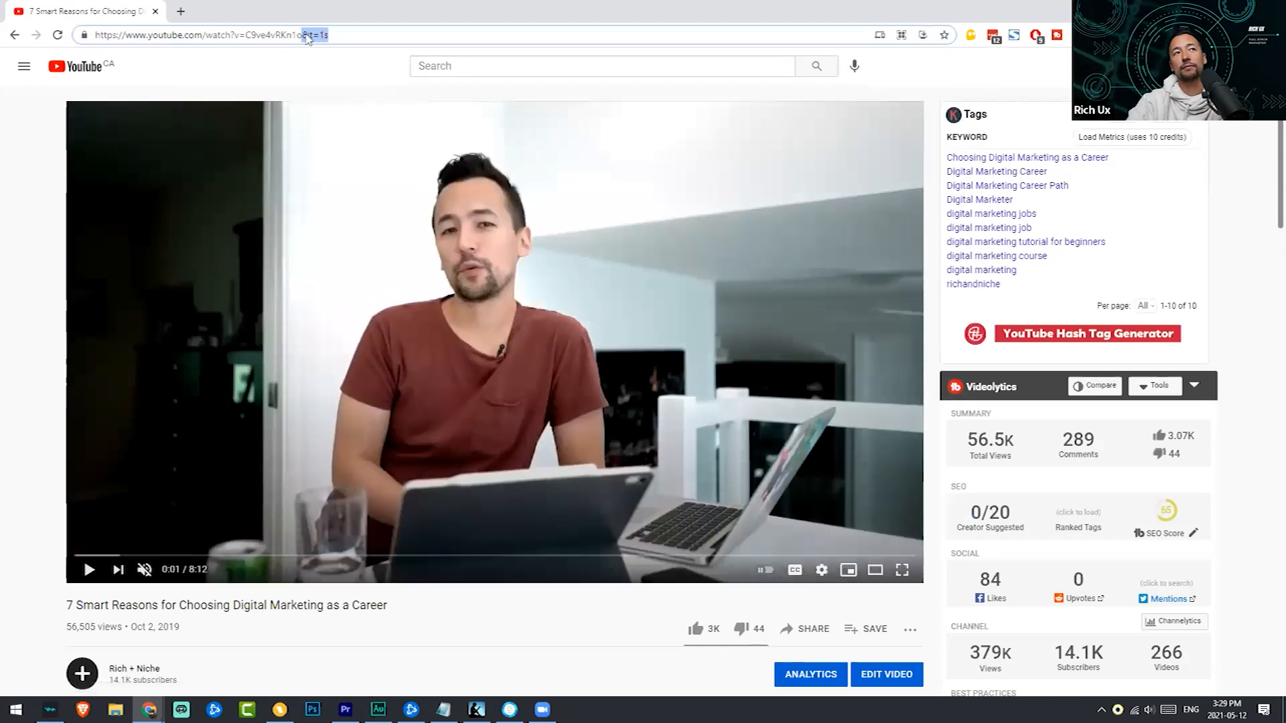
pyautogui.press('BackSpace')
pyautogui.moveTo(315, 35); pyautogui.dragTo(108, 53)
pyautogui.hotkey('ctrl', 'c')
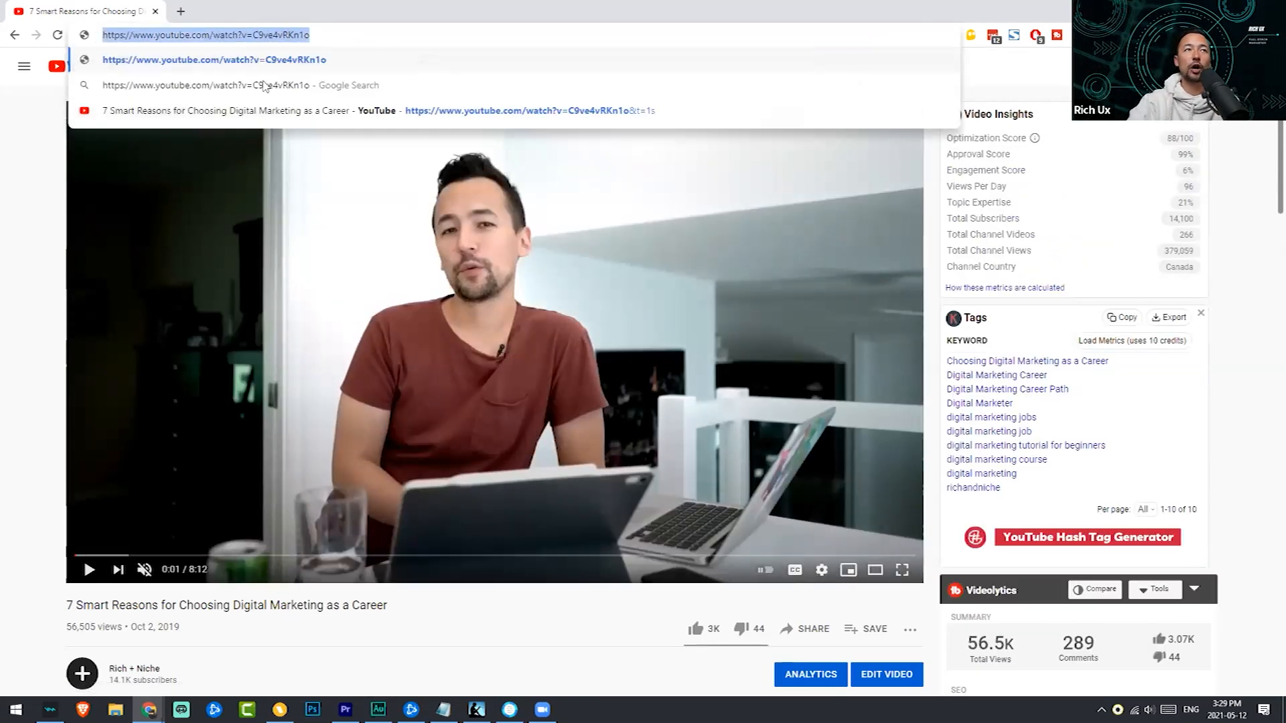
# Search the web for "youtube to mp4" in a new tab and open the YT1s.com converter
pyautogui.click(181, 12)
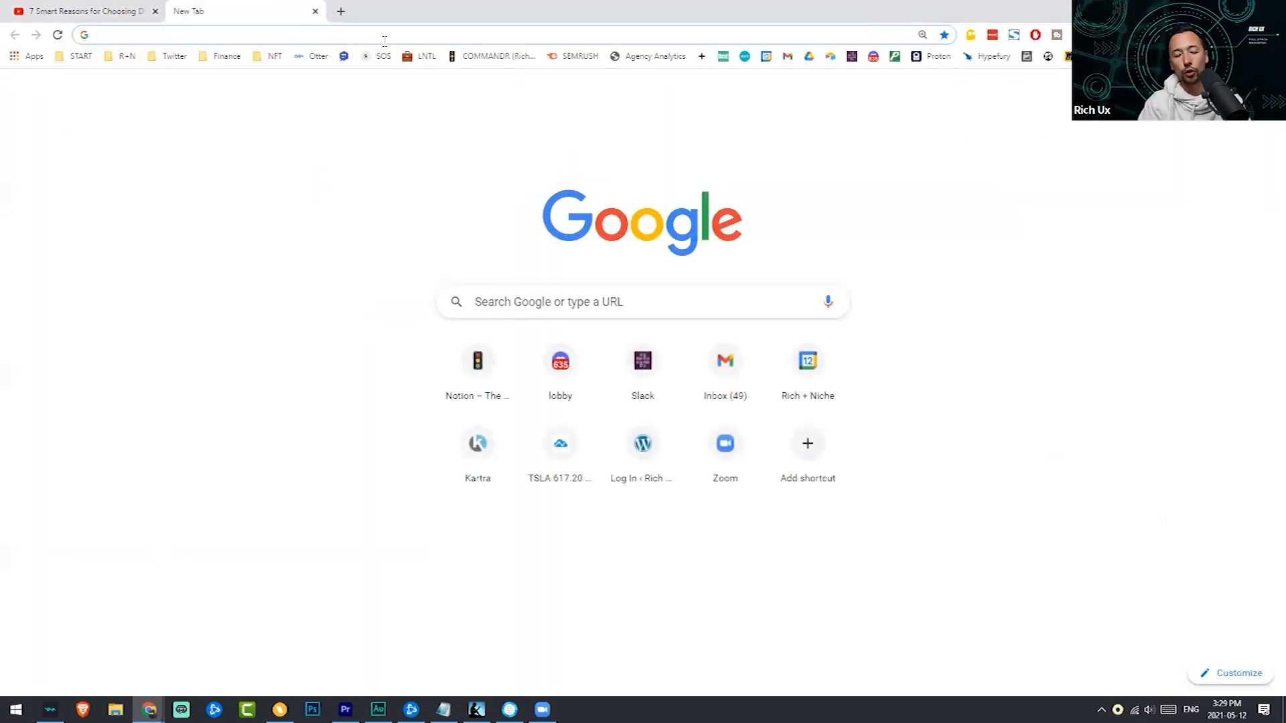
pyautogui.write('youtube to mp4')
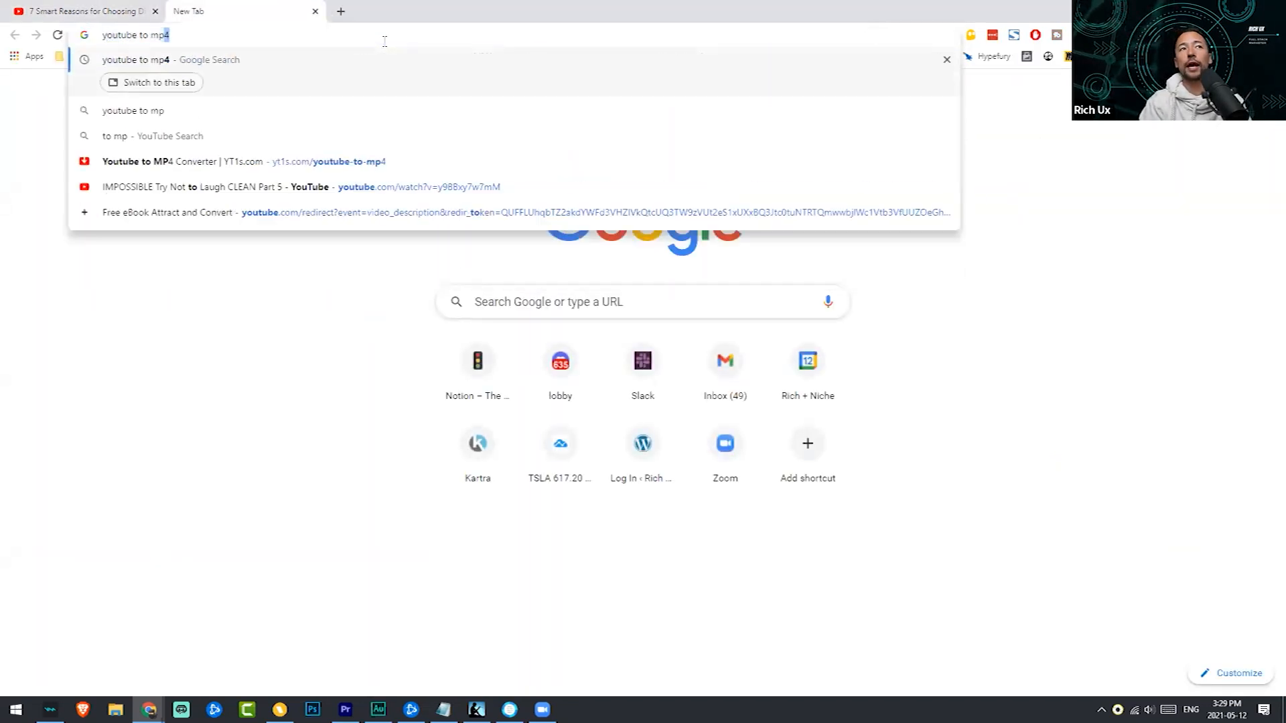
pyautogui.press('Return')
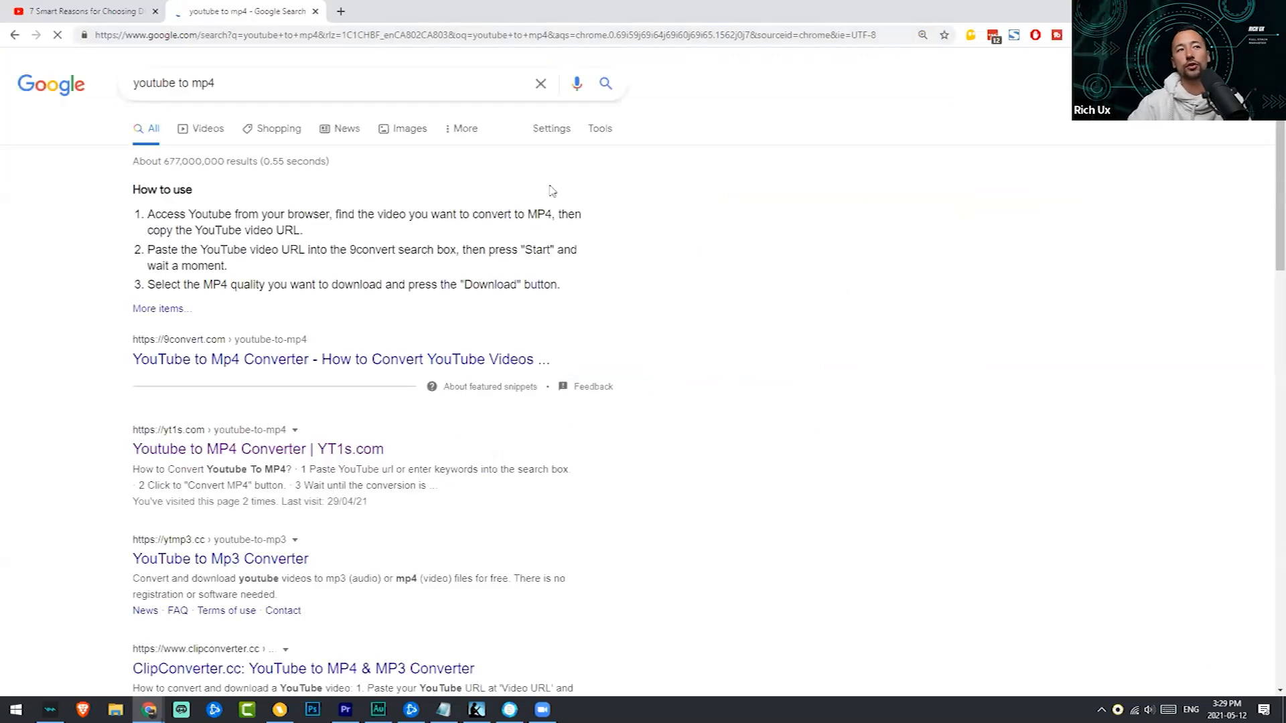
pyautogui.scroll(-3, 536, 262)
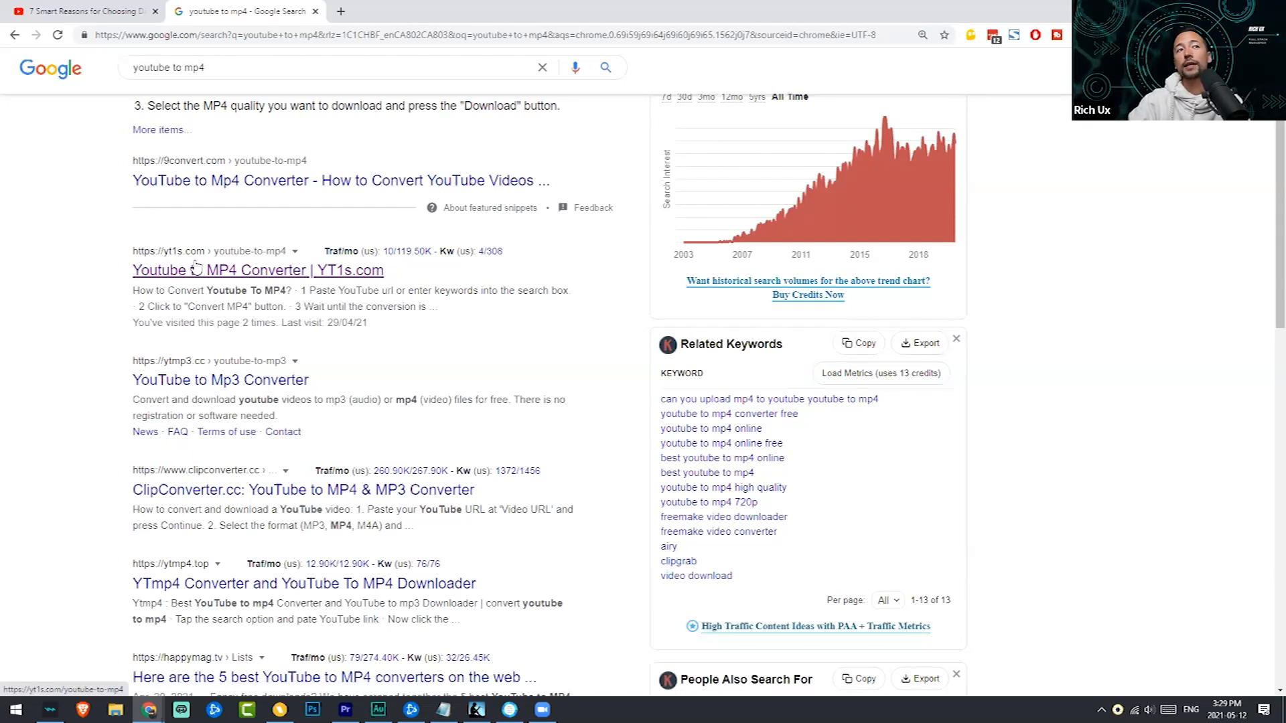
pyautogui.click(224, 273)
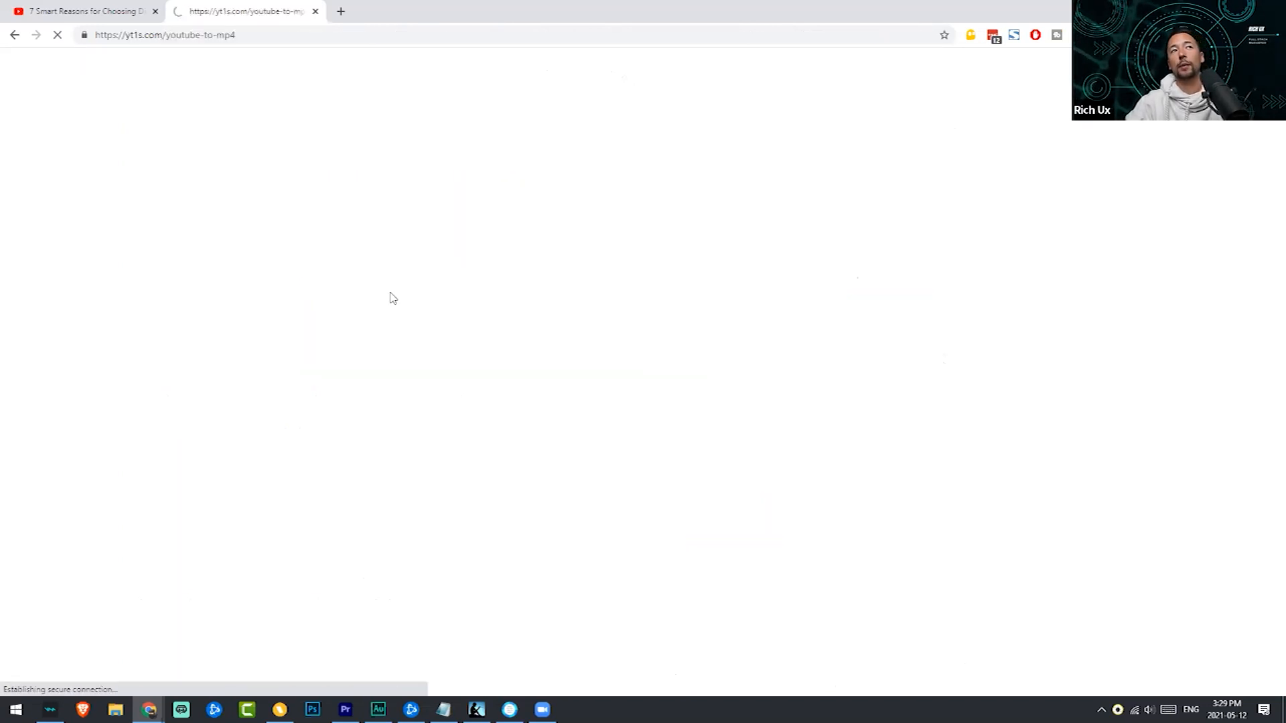
# Convert the copied video link to MP4 and download the resulting file
pyautogui.hotkey('ctrl', 'v')
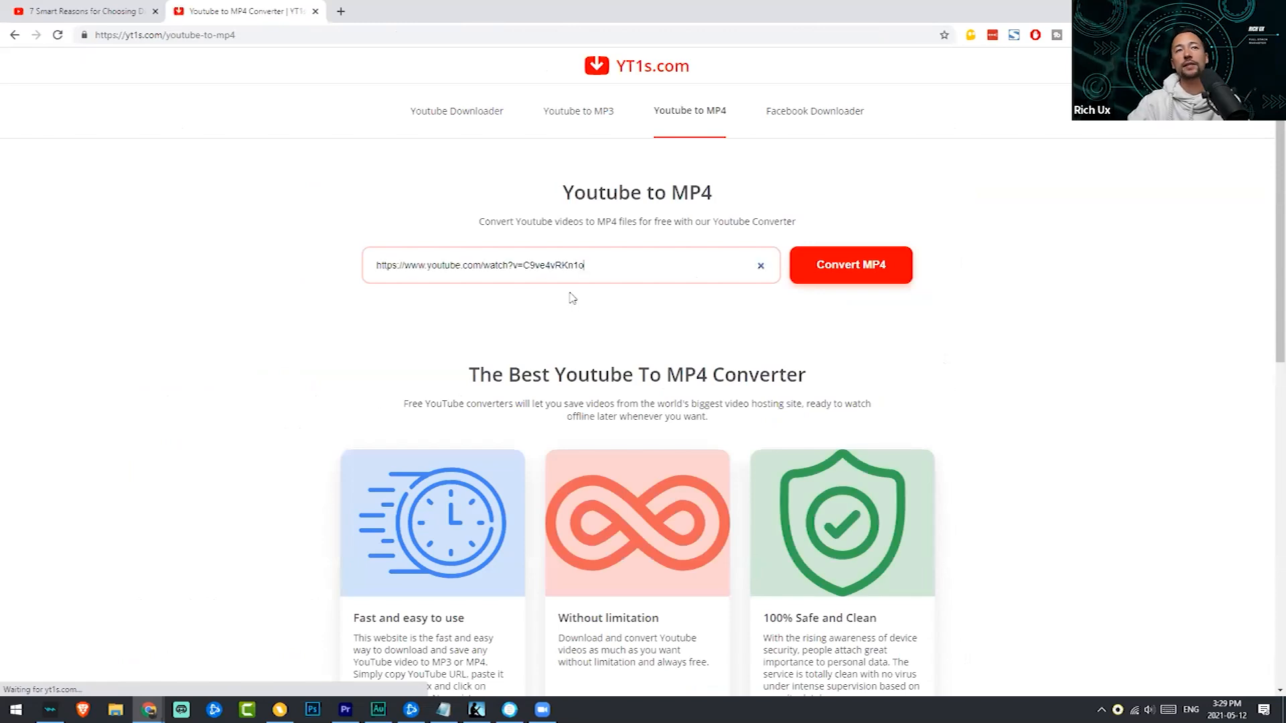
pyautogui.click(846, 280)
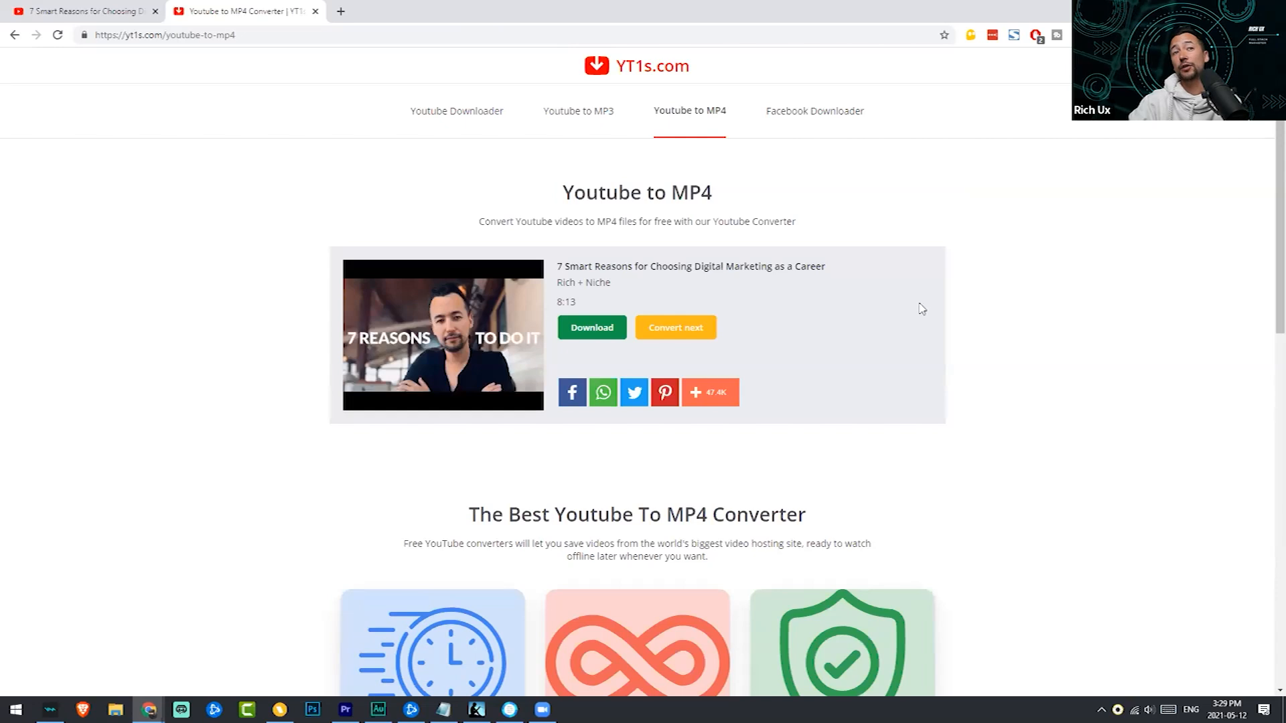
pyautogui.click(591, 333)
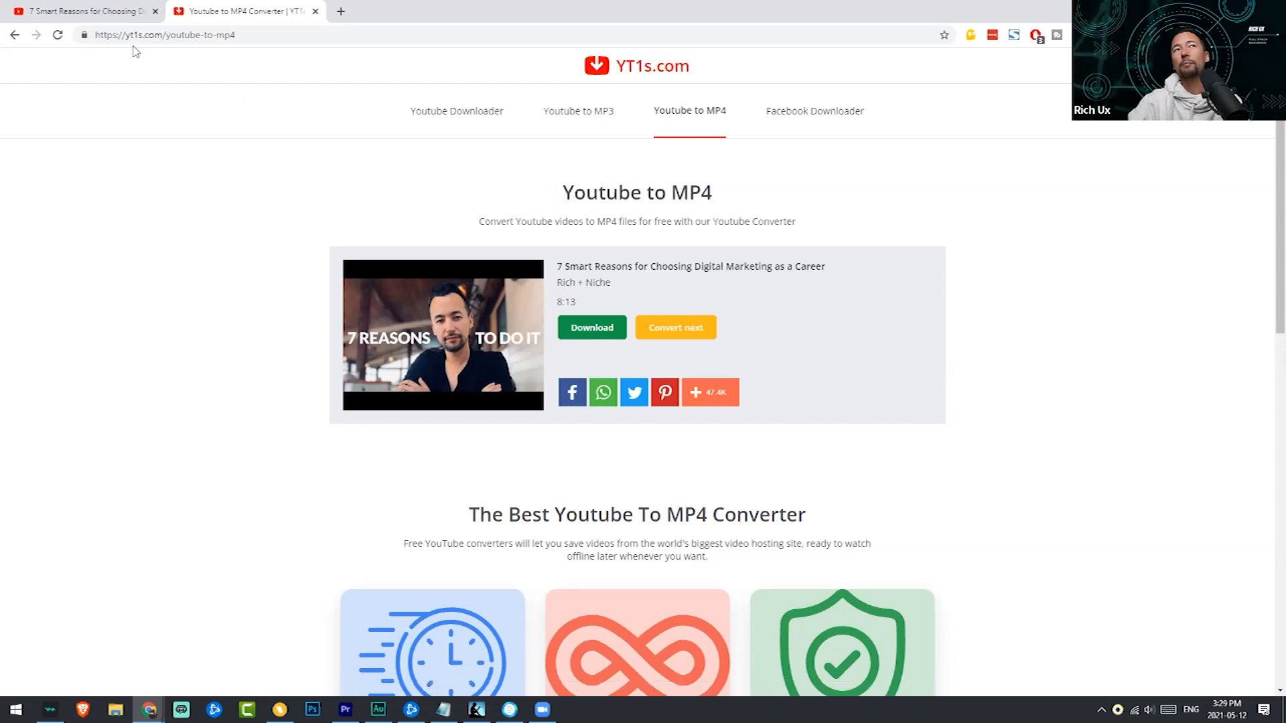
# Switch to the YouTube to MP3 converter, convert the same video link and download the MP3
pyautogui.click(585, 122)
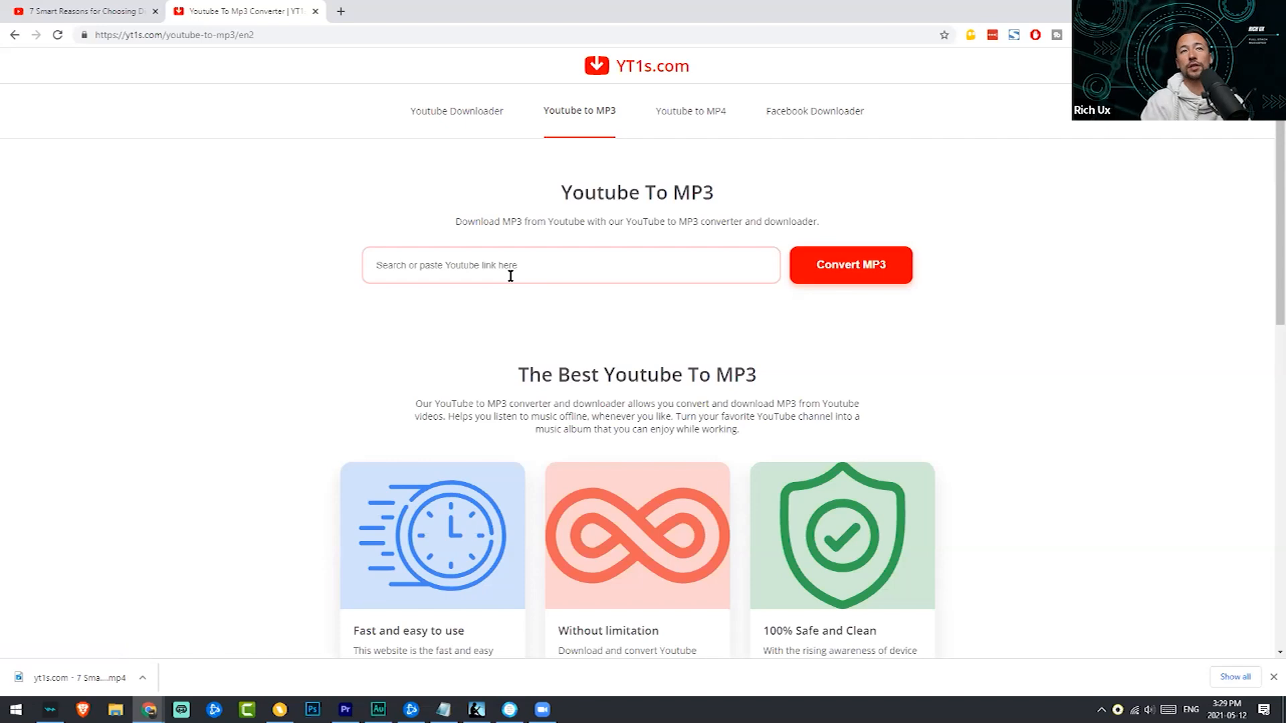
pyautogui.hotkey('ctrl', 'v')
pyautogui.click(836, 266)
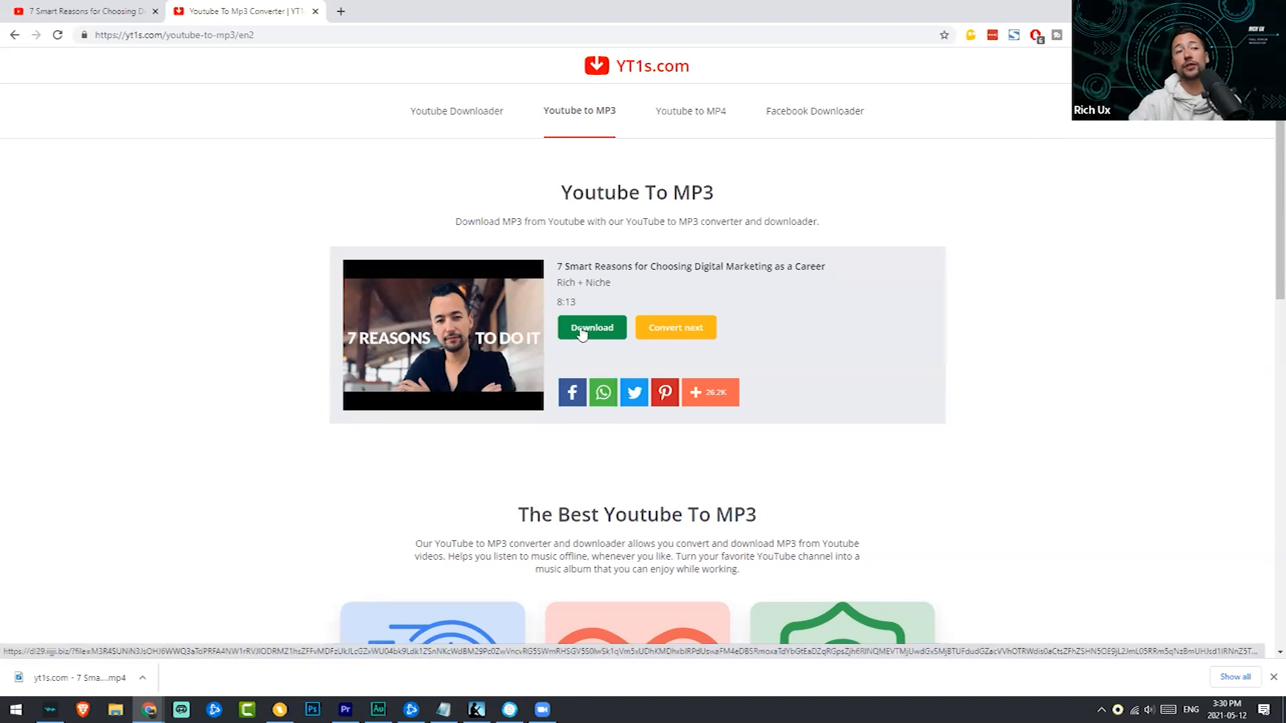
pyautogui.click(582, 335)
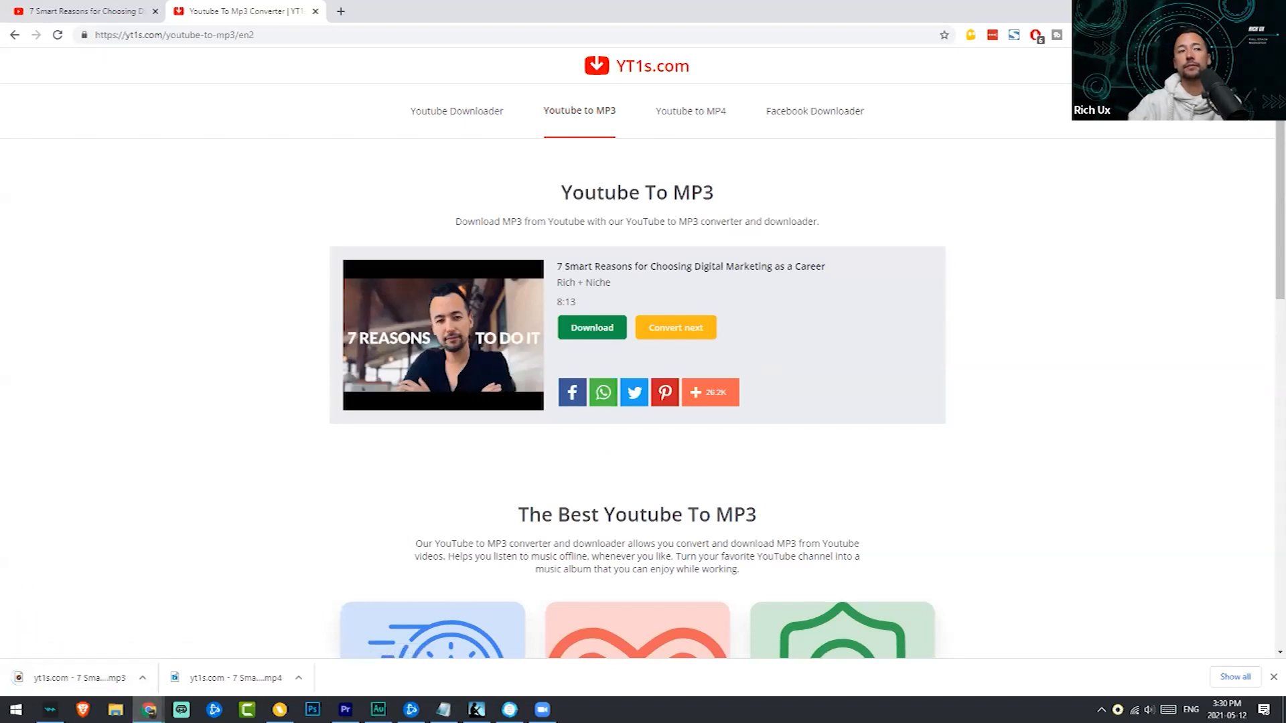
# Put the downloaded MP3 on the desktop and minimize the browser to get to the Descript project browser
pyautogui.press('super+Down')
pyautogui.moveTo(347, 684); pyautogui.dragTo(57, 412)
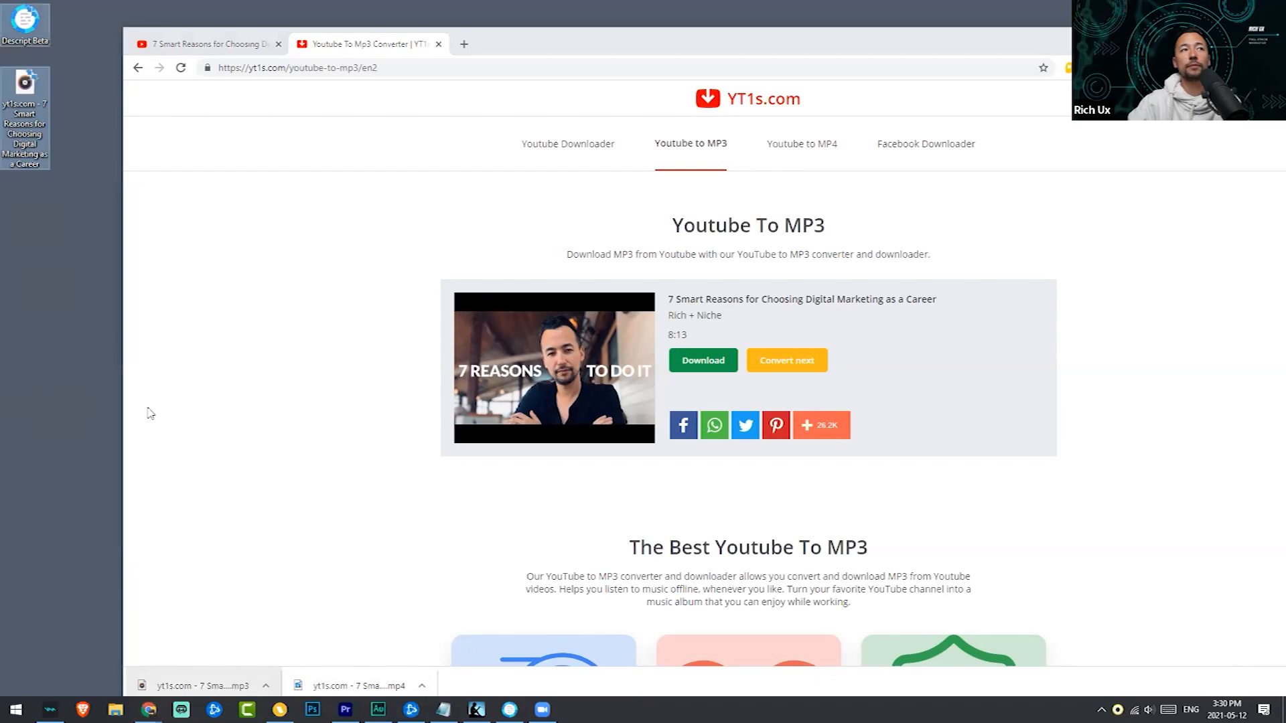
pyautogui.moveTo(1159, 42); pyautogui.dragTo(1086, 46)
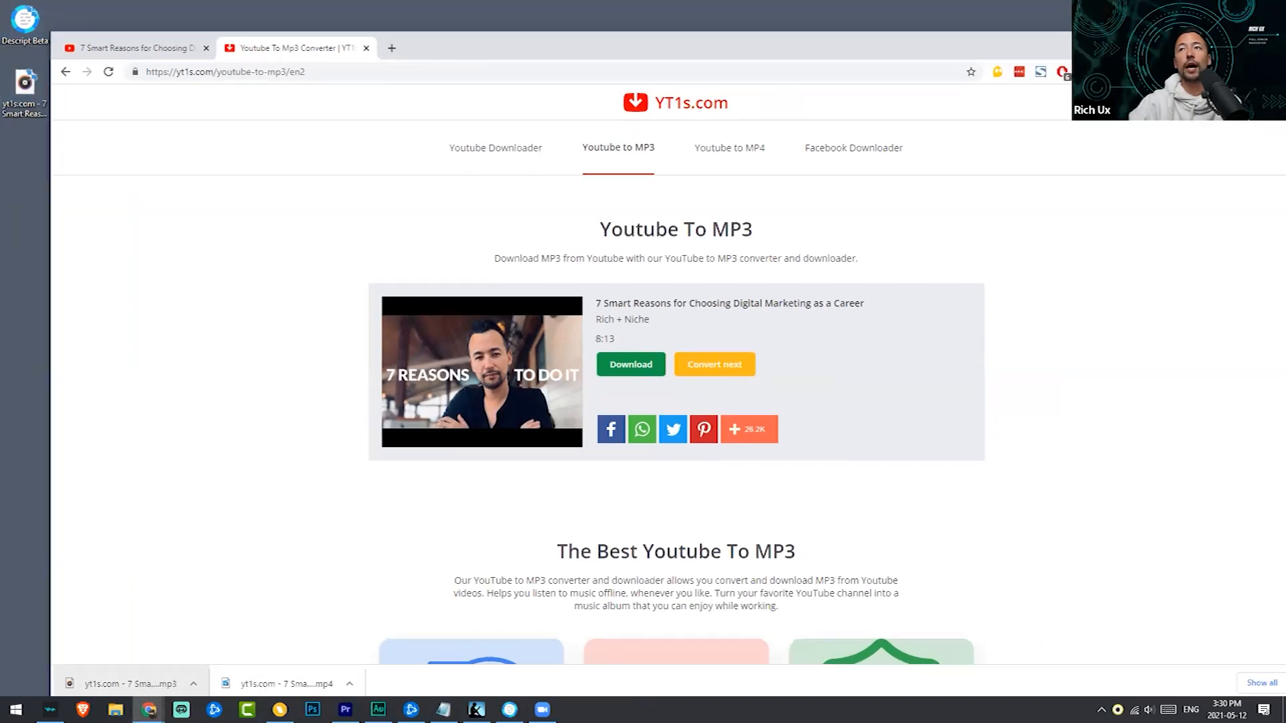
pyautogui.click(149, 709)
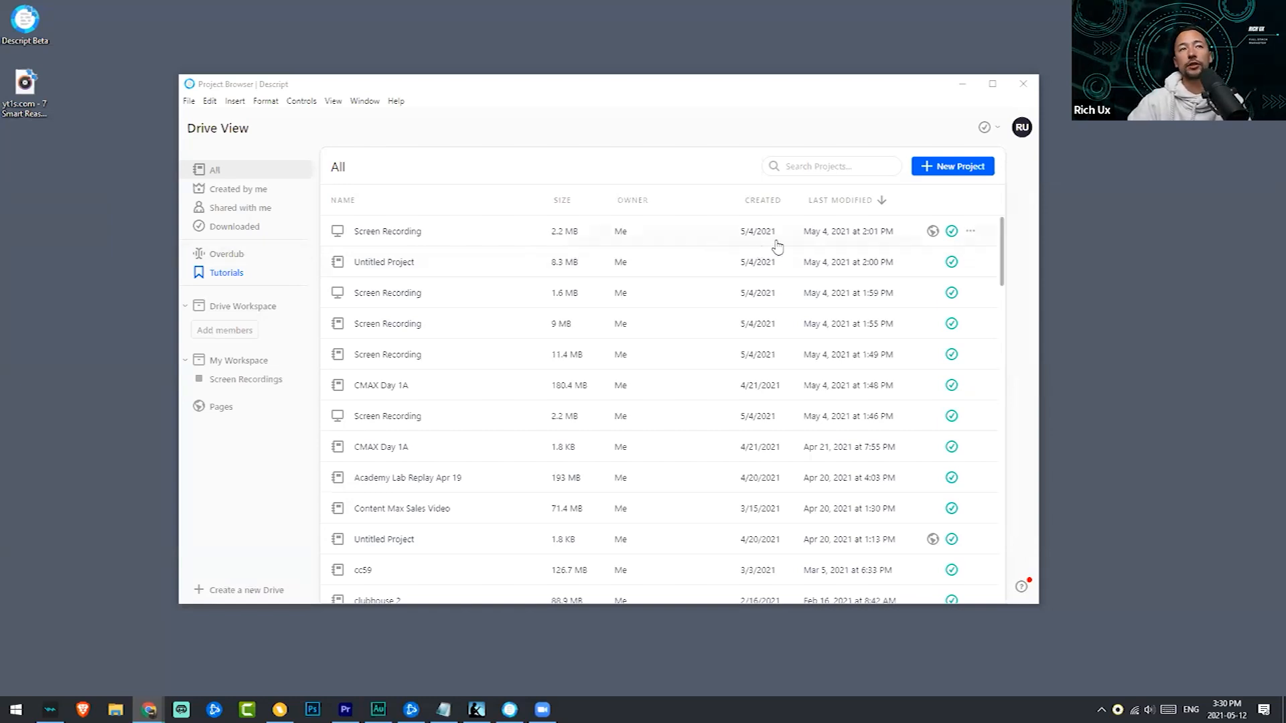
# Create a new Descript project named "7 Things about DM" in the personal drive
pyautogui.click(948, 169)
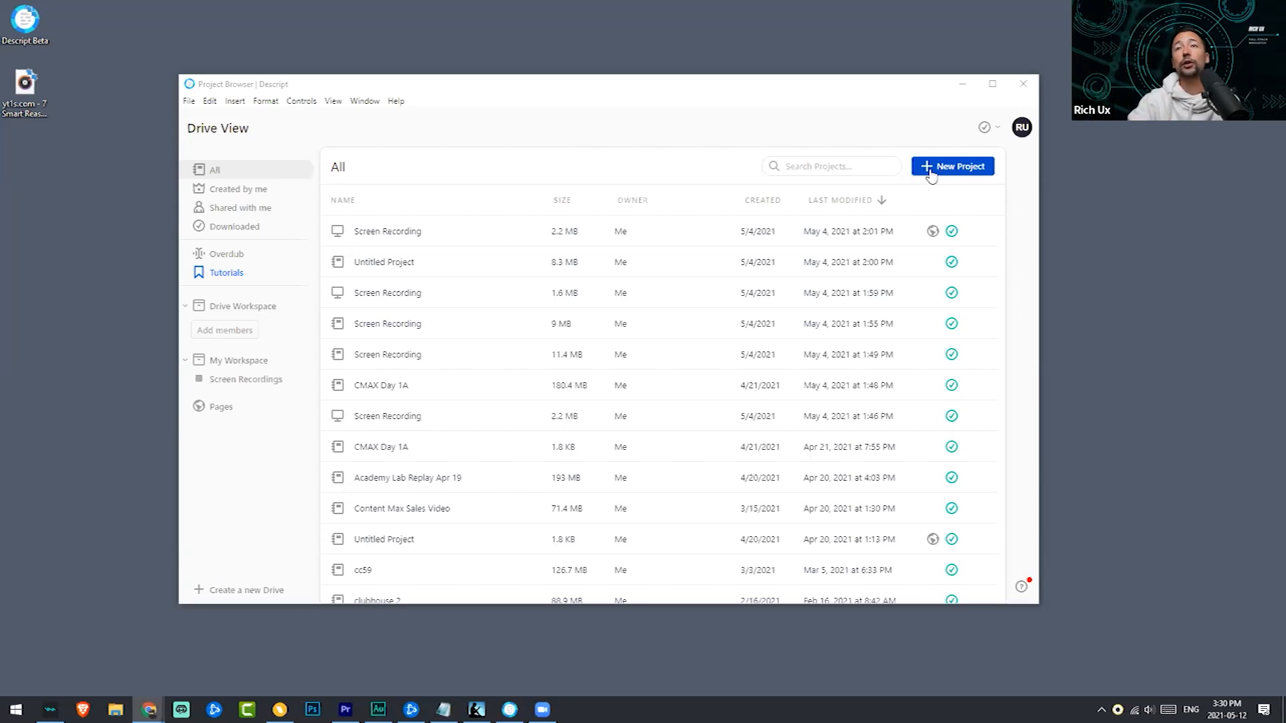
pyautogui.click(931, 173)
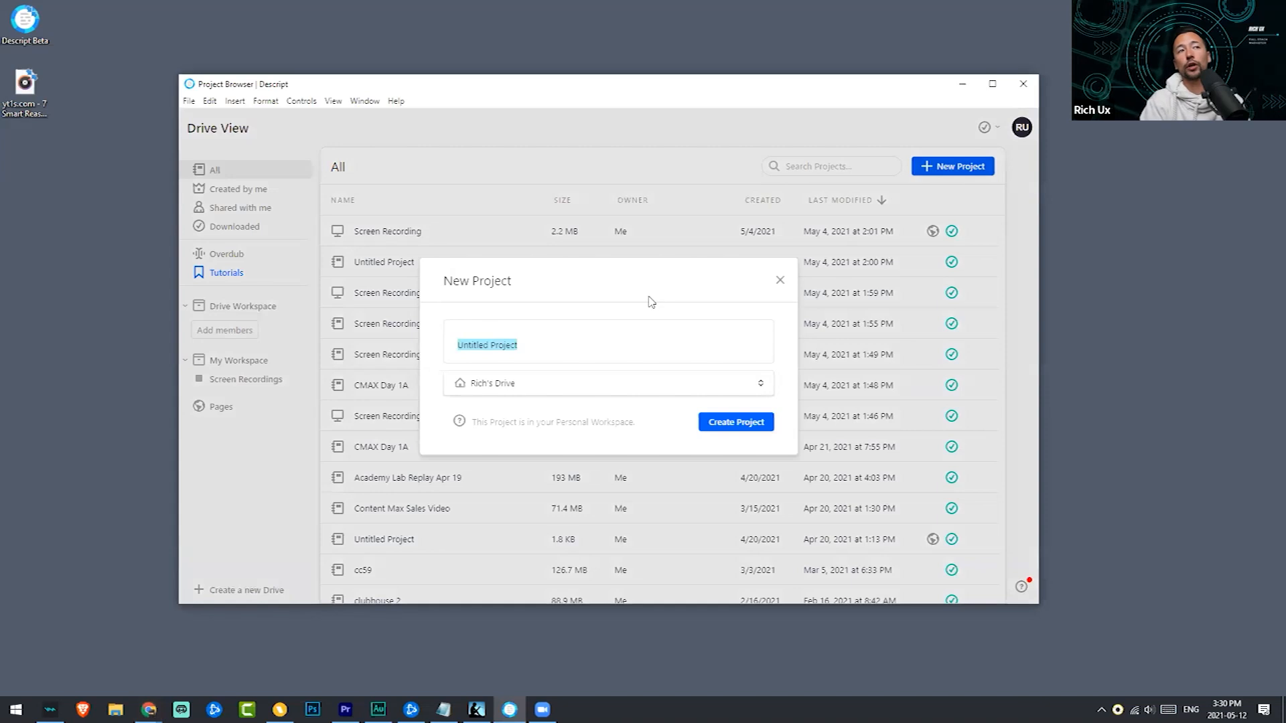
pyautogui.write('7 Thing')
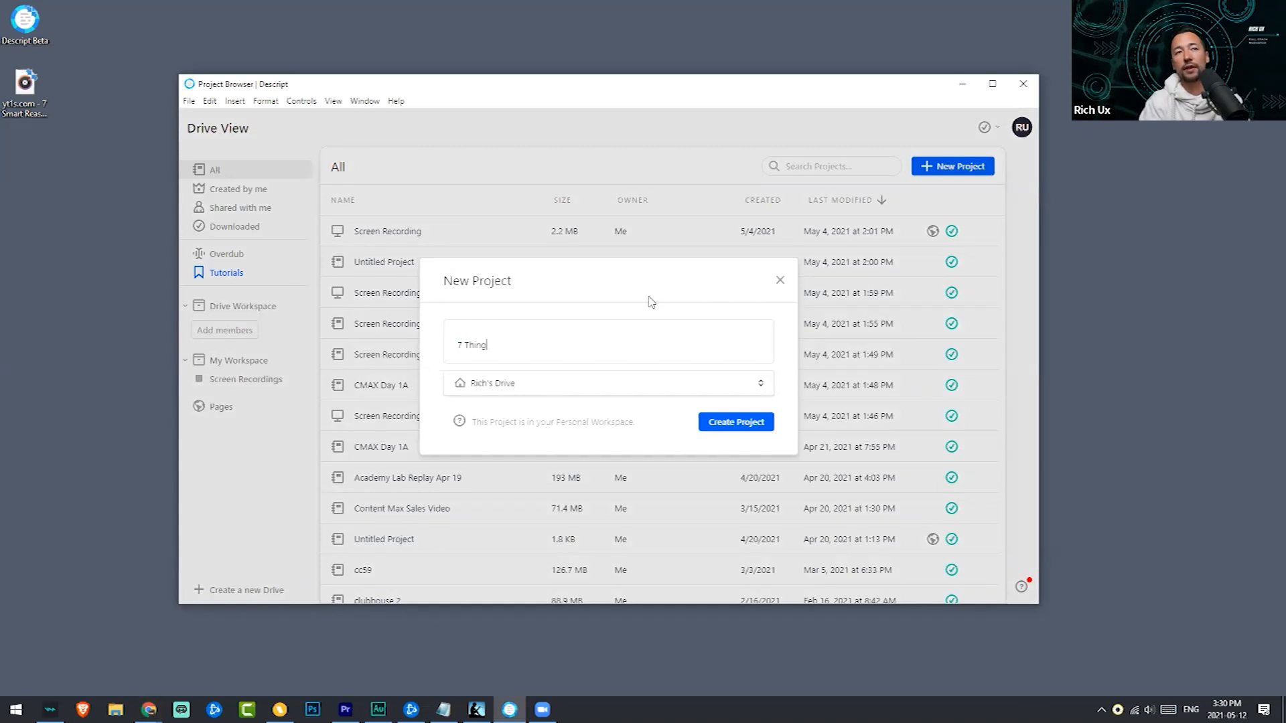
pyautogui.write('s about DM')
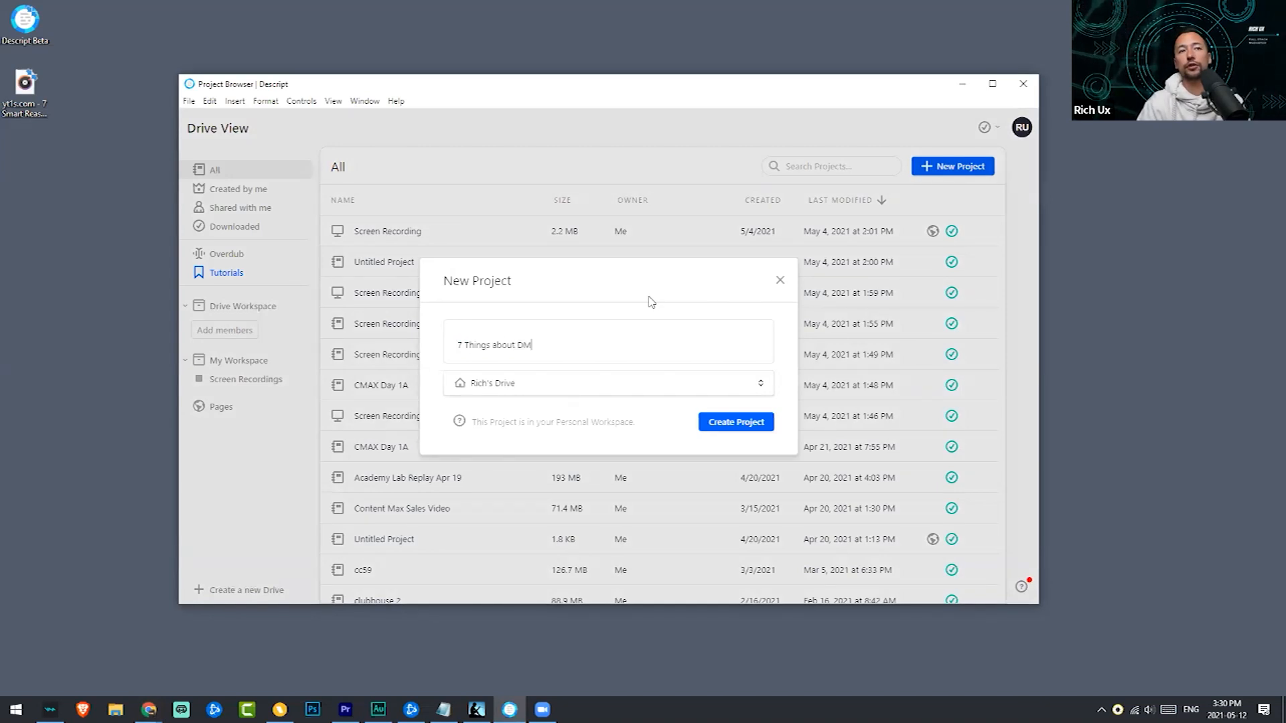
pyautogui.click(747, 426)
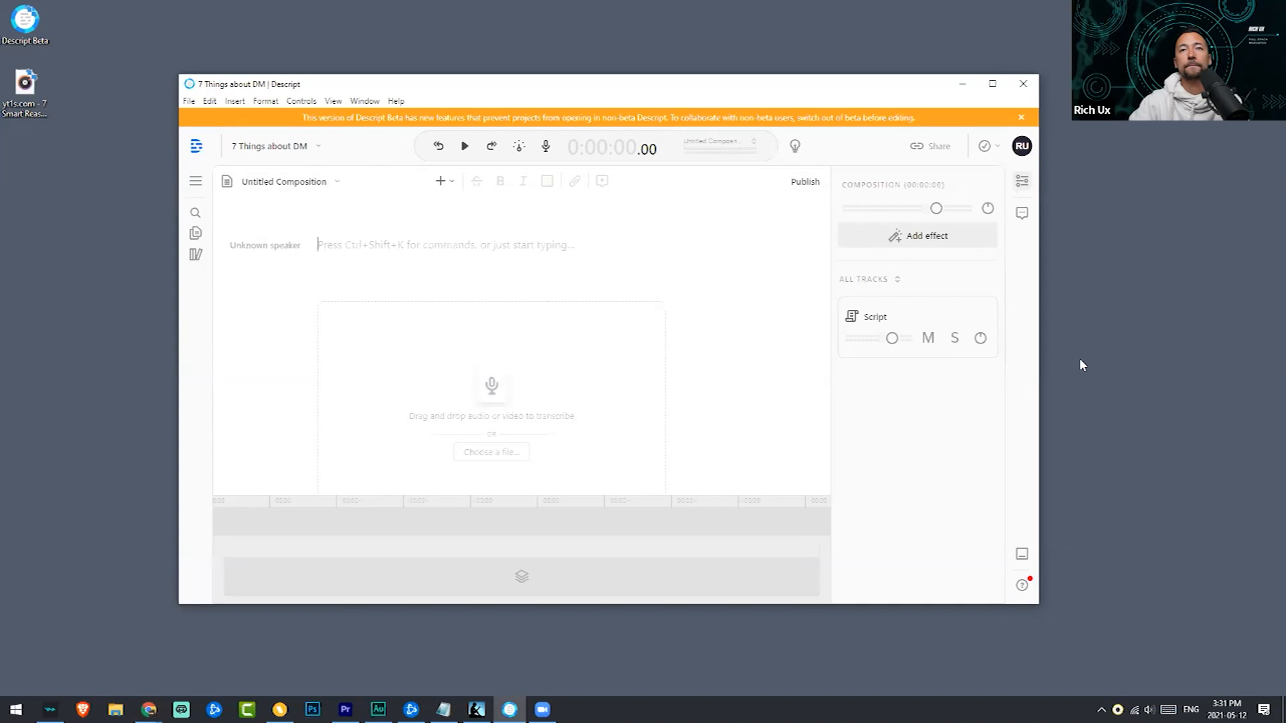
# Move the project window clear of the desktop files and add the downloaded MP3 to the empty composition
pyautogui.moveTo(453, 92); pyautogui.dragTo(491, 94)
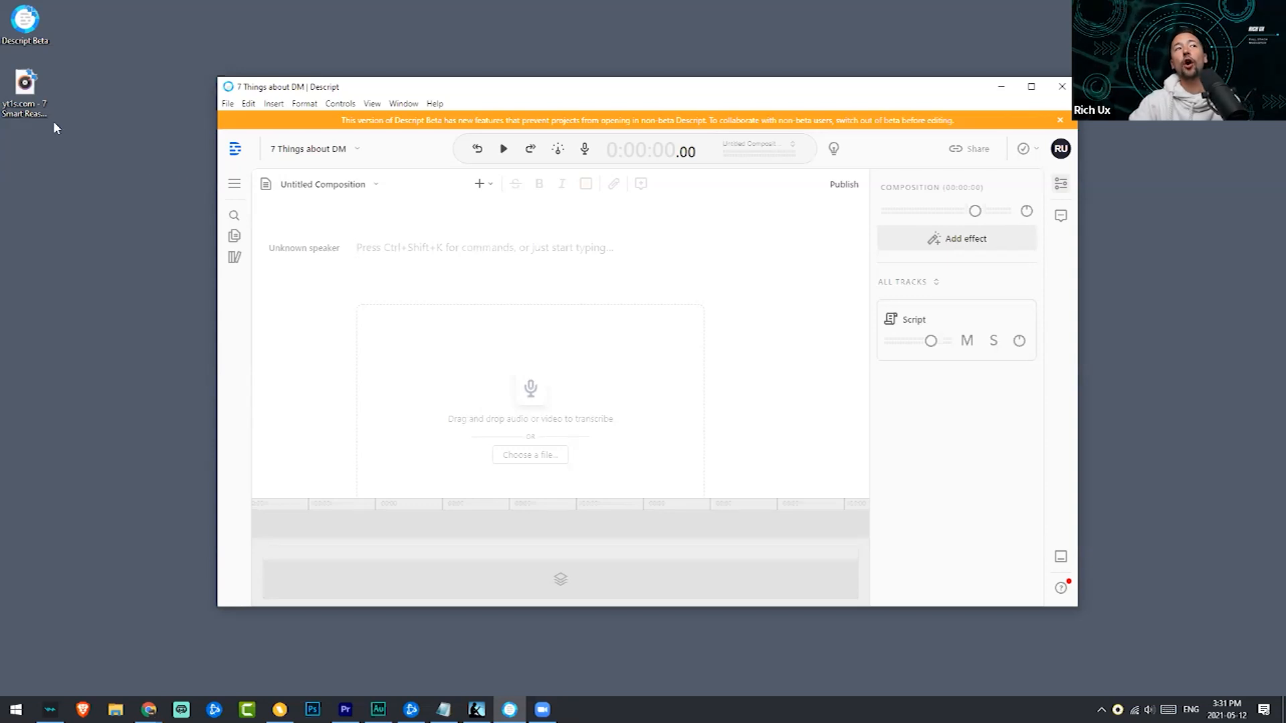
pyautogui.moveTo(31, 92); pyautogui.dragTo(511, 395)
pyautogui.click(33, 92)
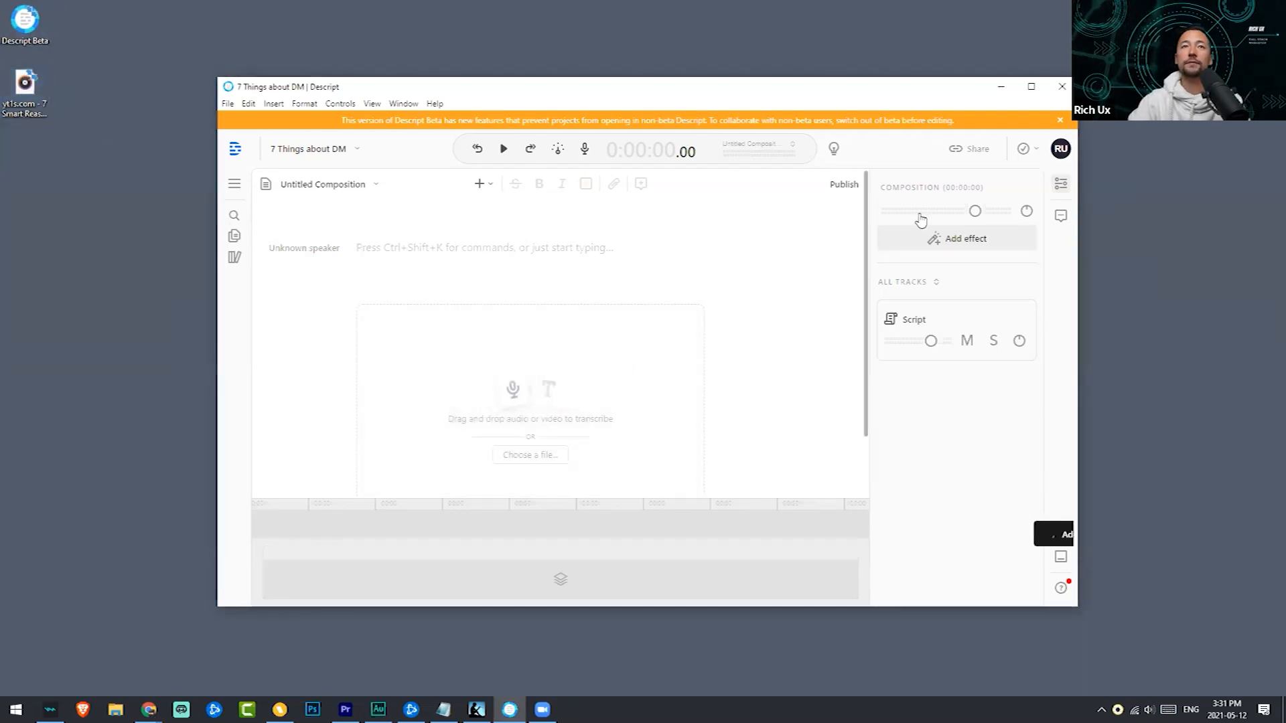
# Maximize the project window and transcribe the added MP3 with the Automatic option, without speaker detection
pyautogui.click(1031, 86)
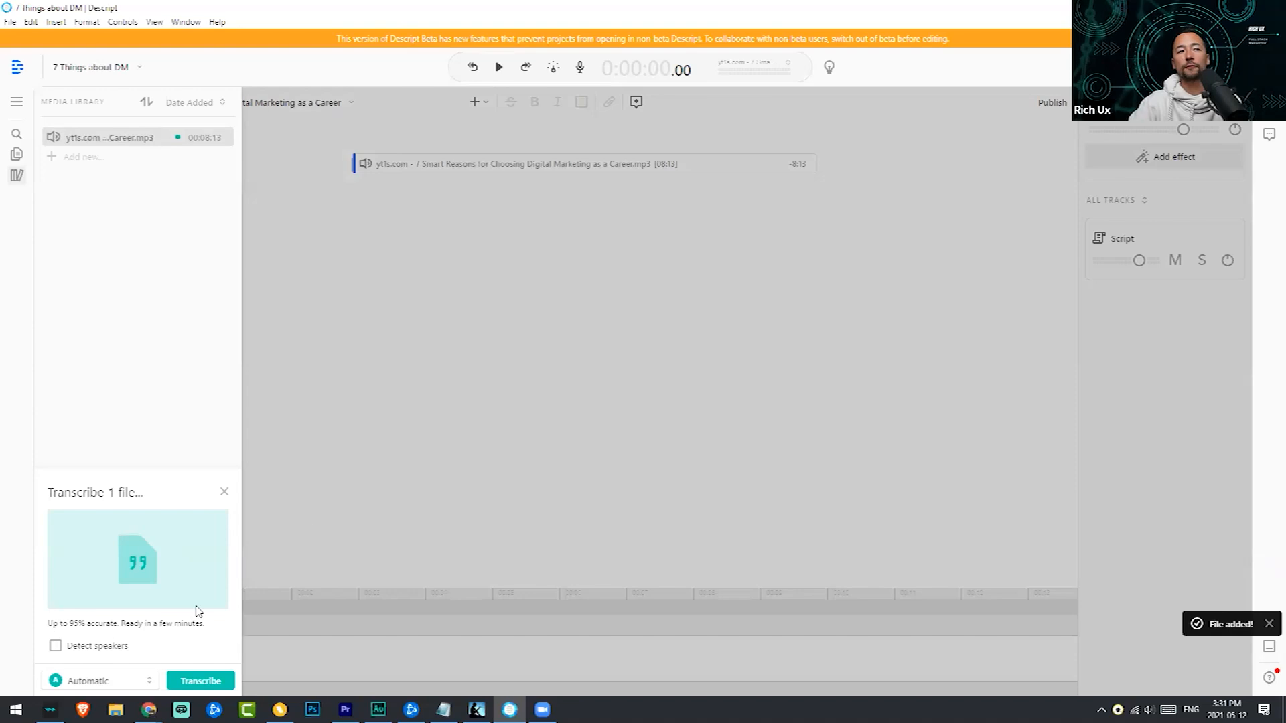
pyautogui.click(201, 682)
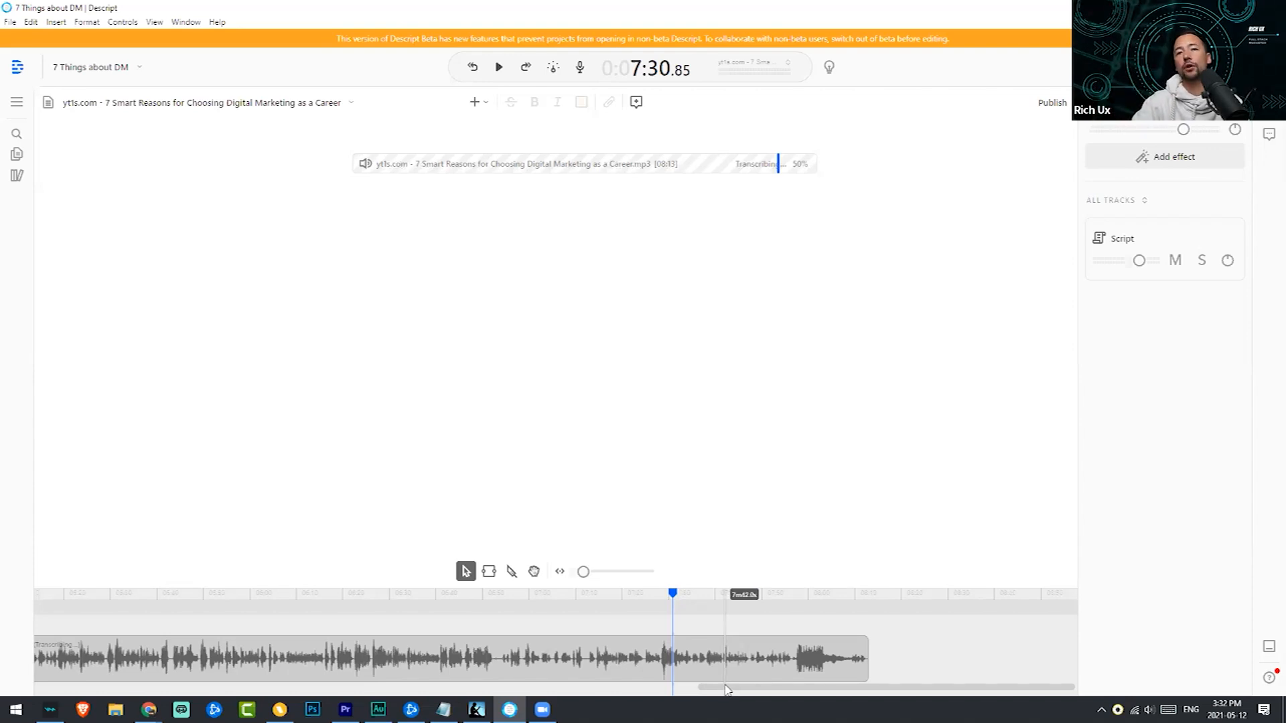
pyautogui.moveTo(721, 687); pyautogui.dragTo(2, 687)
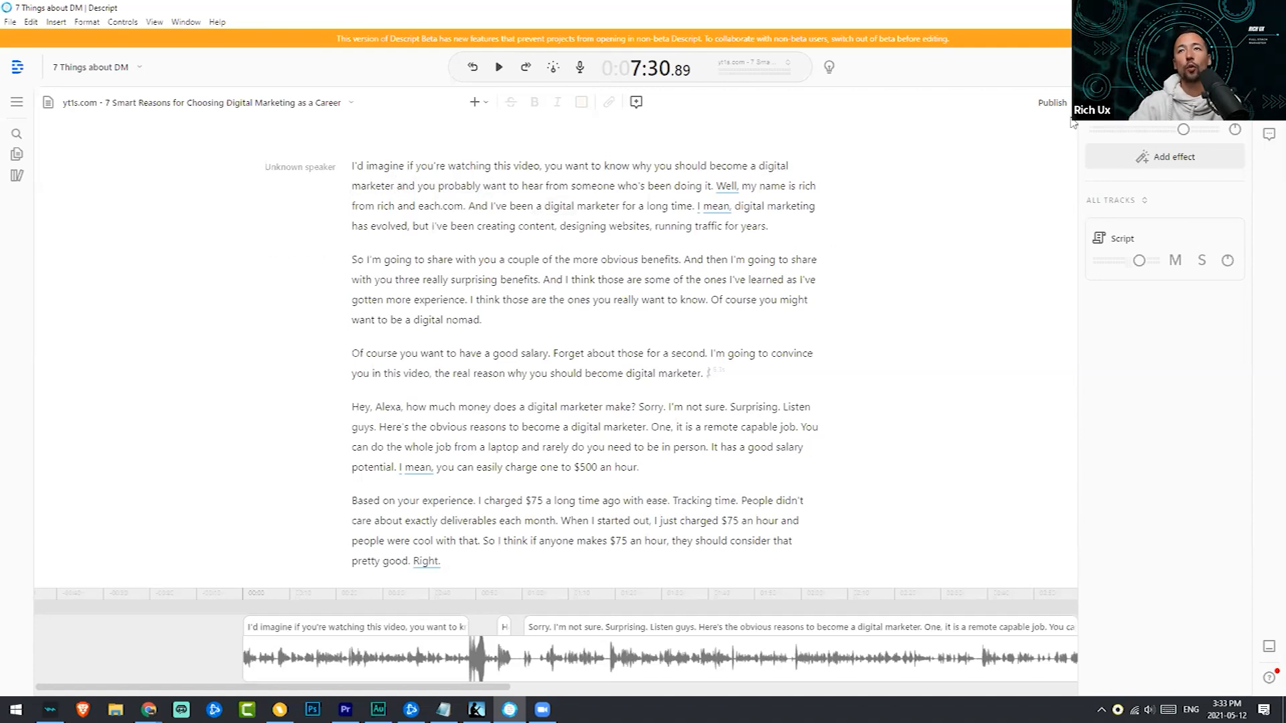
# Export the transcript as a Microsoft Word (.docx) text file with timestamps at paragraph breaks and speaker labels
pyautogui.scroll(-5, 1076, 248)
pyautogui.scroll(-20, 1075, 248)
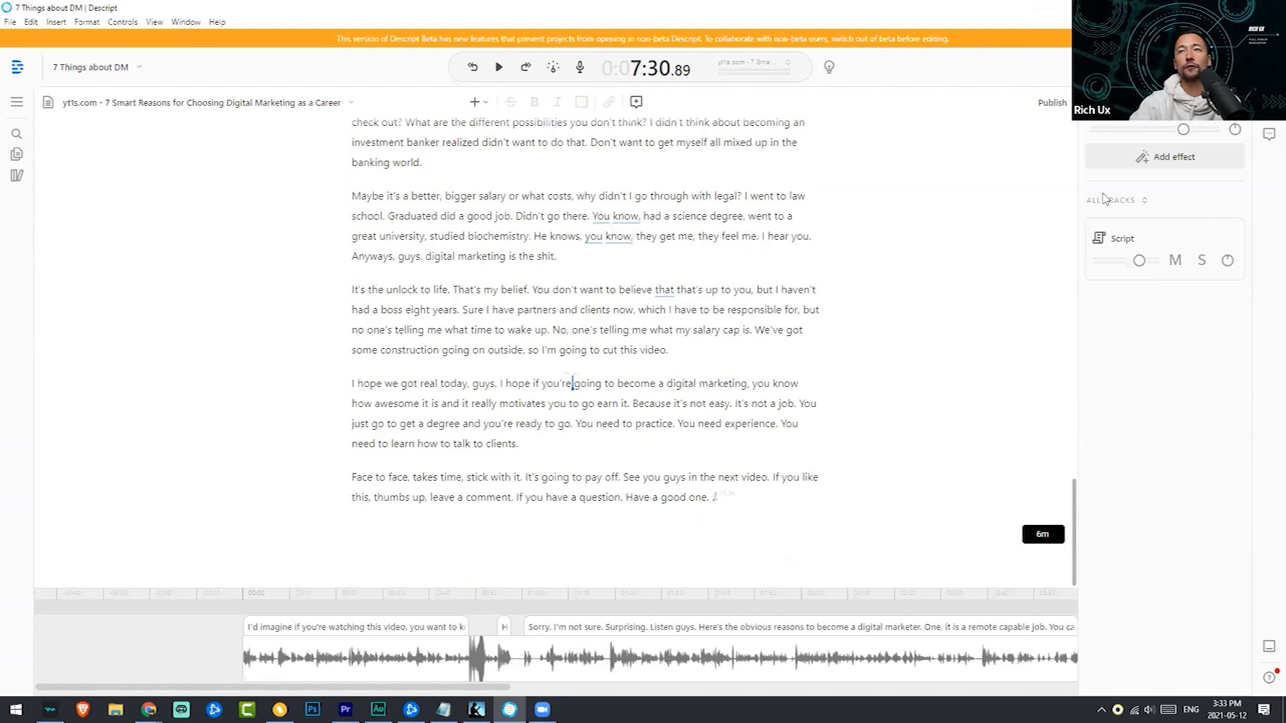
pyautogui.scroll(20, 1075, 201)
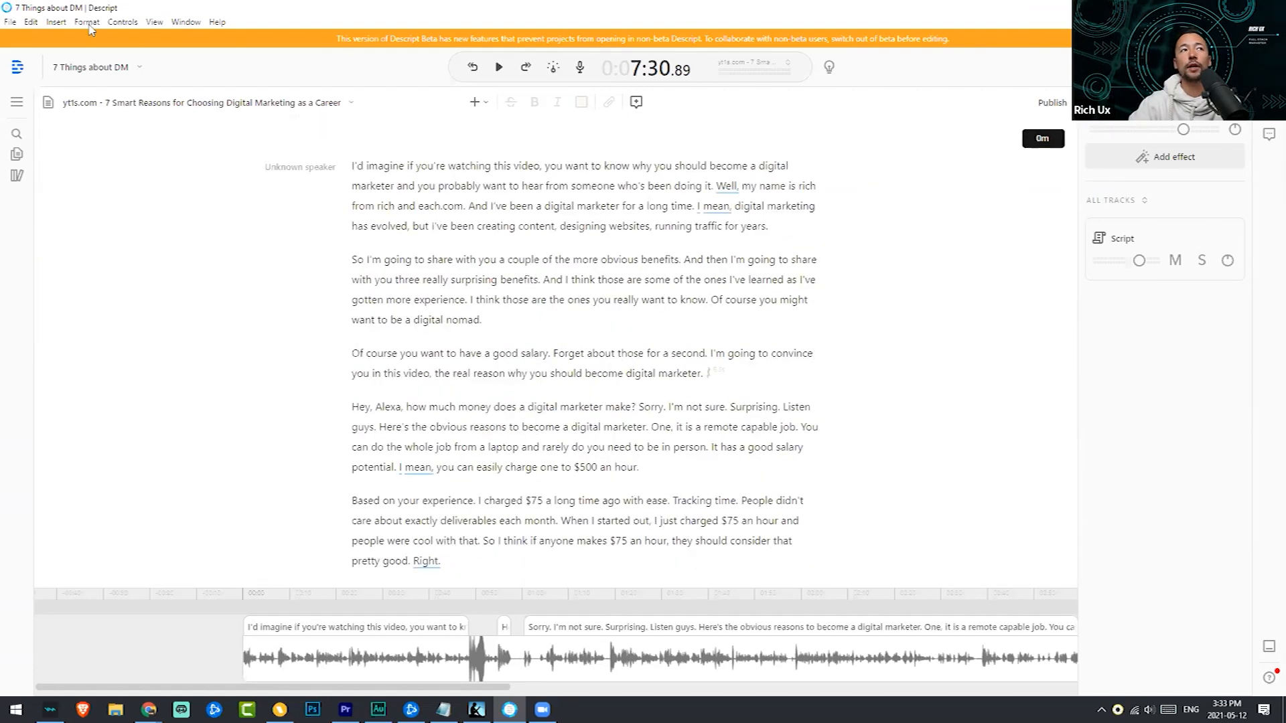
pyautogui.click(10, 23)
pyautogui.click(32, 138)
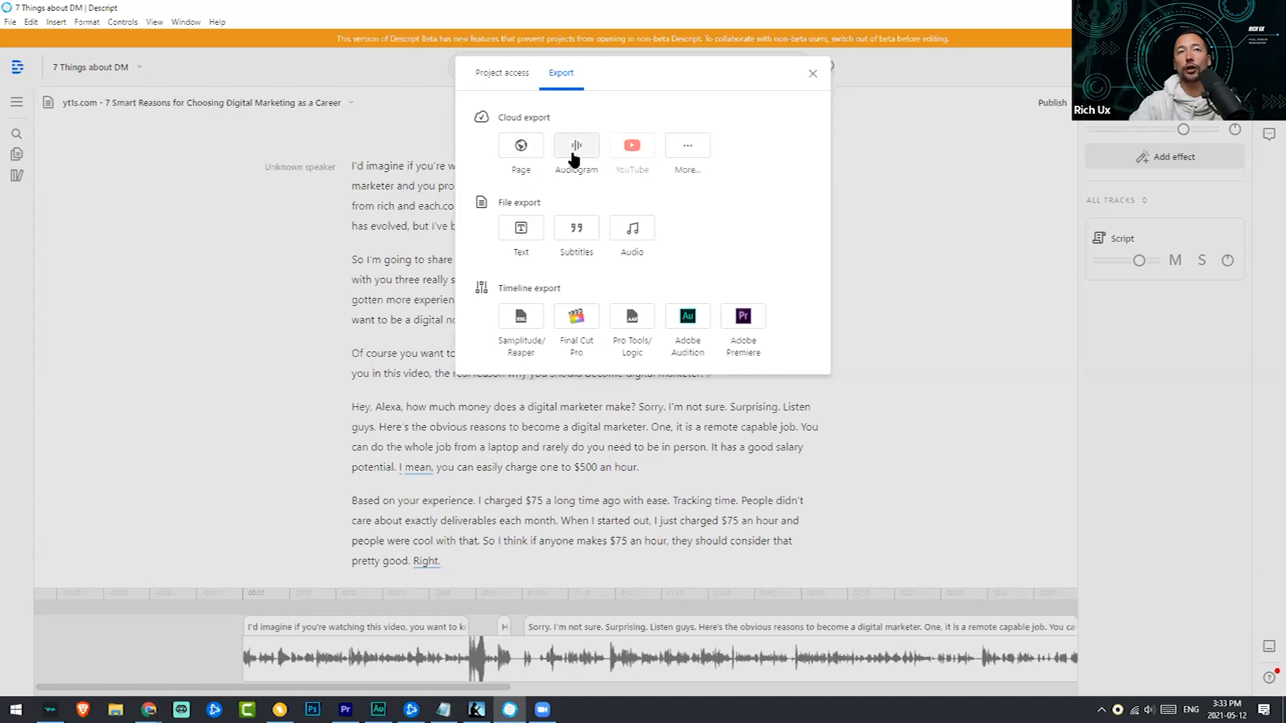
pyautogui.click(686, 149)
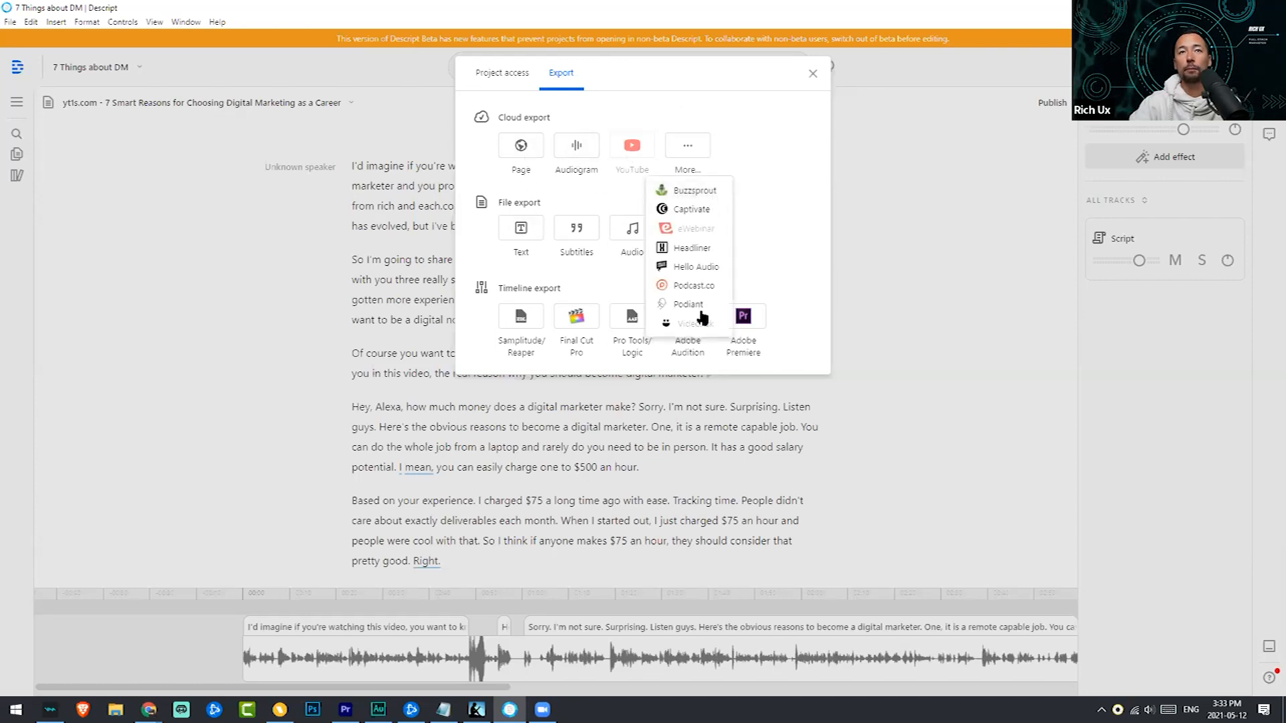
pyautogui.click(496, 238)
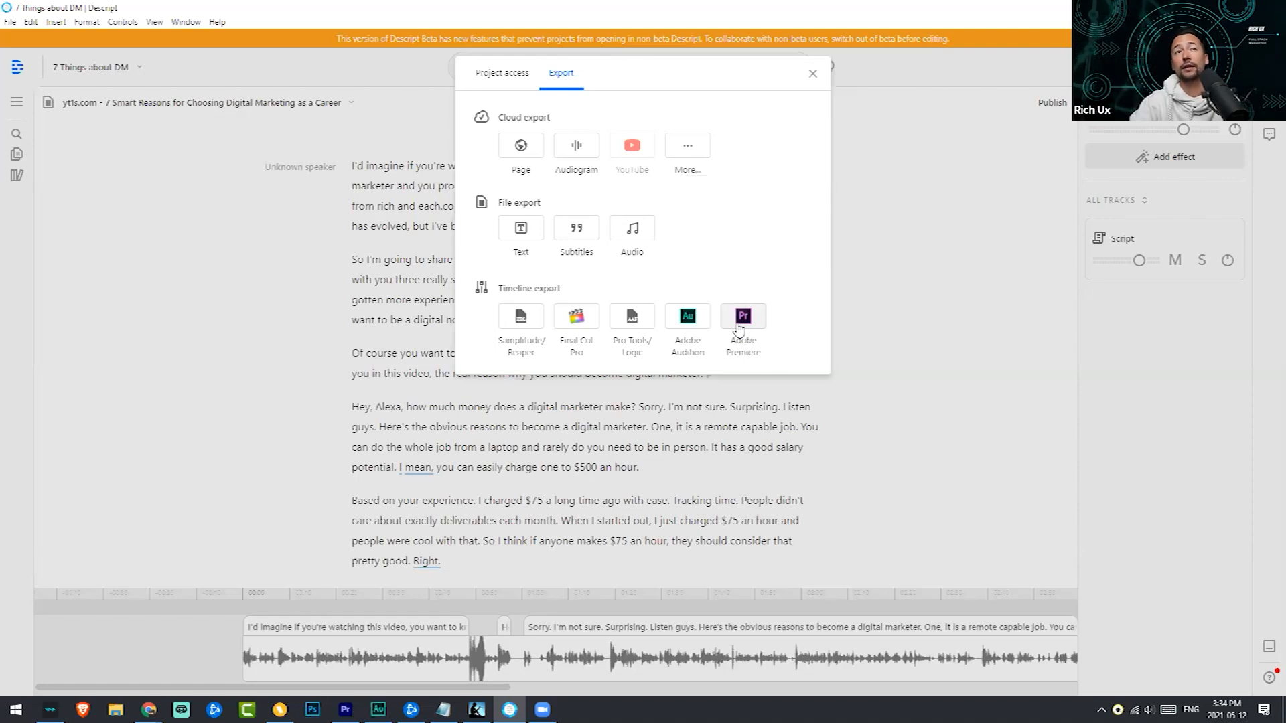
pyautogui.click(532, 238)
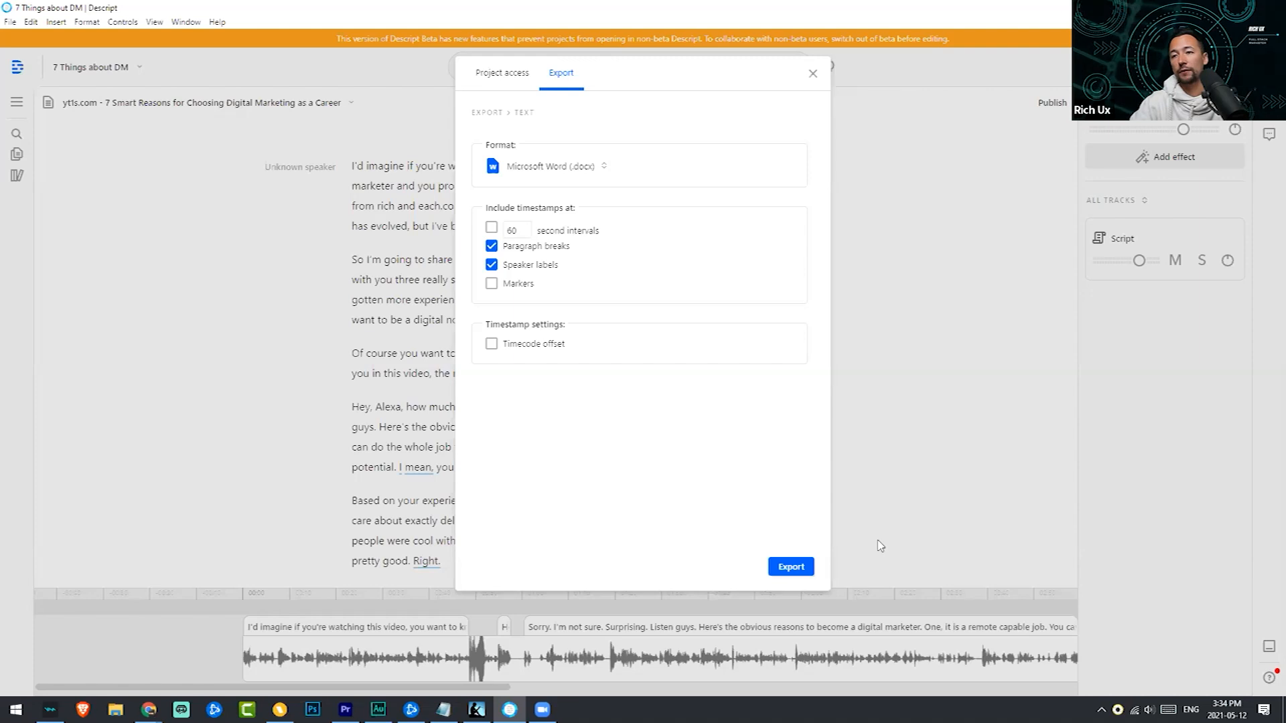
pyautogui.click(791, 567)
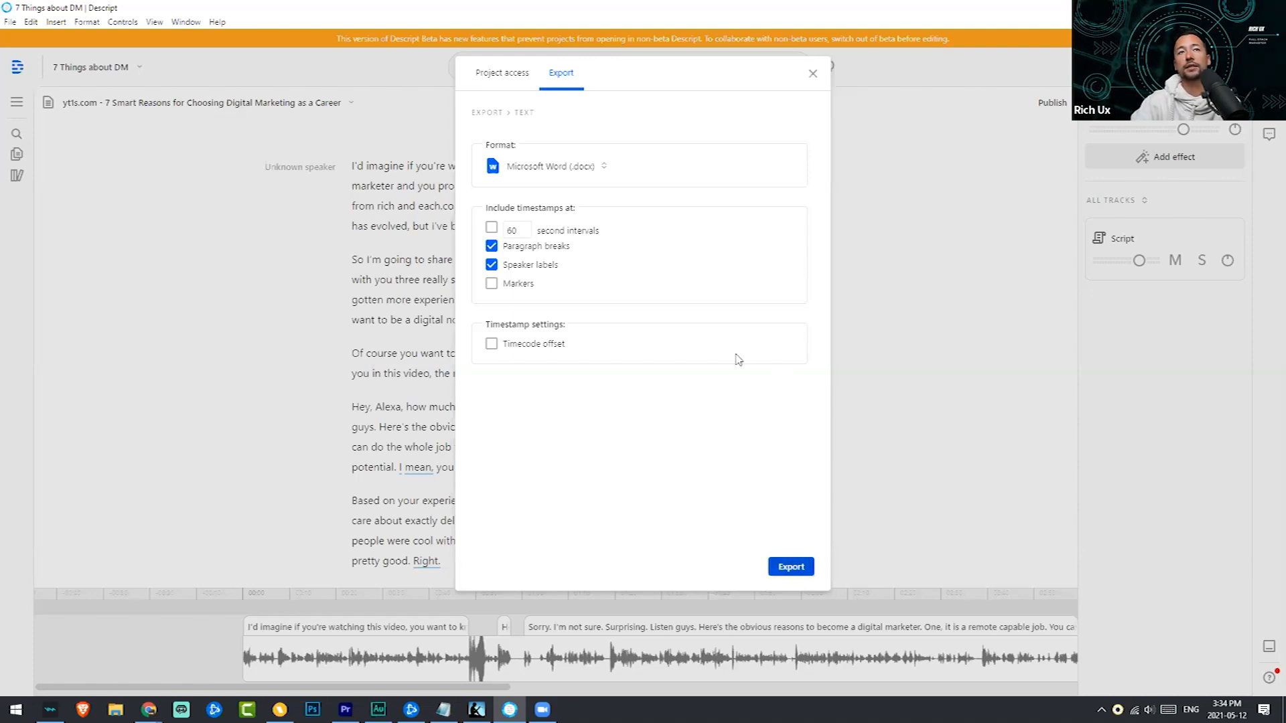
pyautogui.click(532, 355)
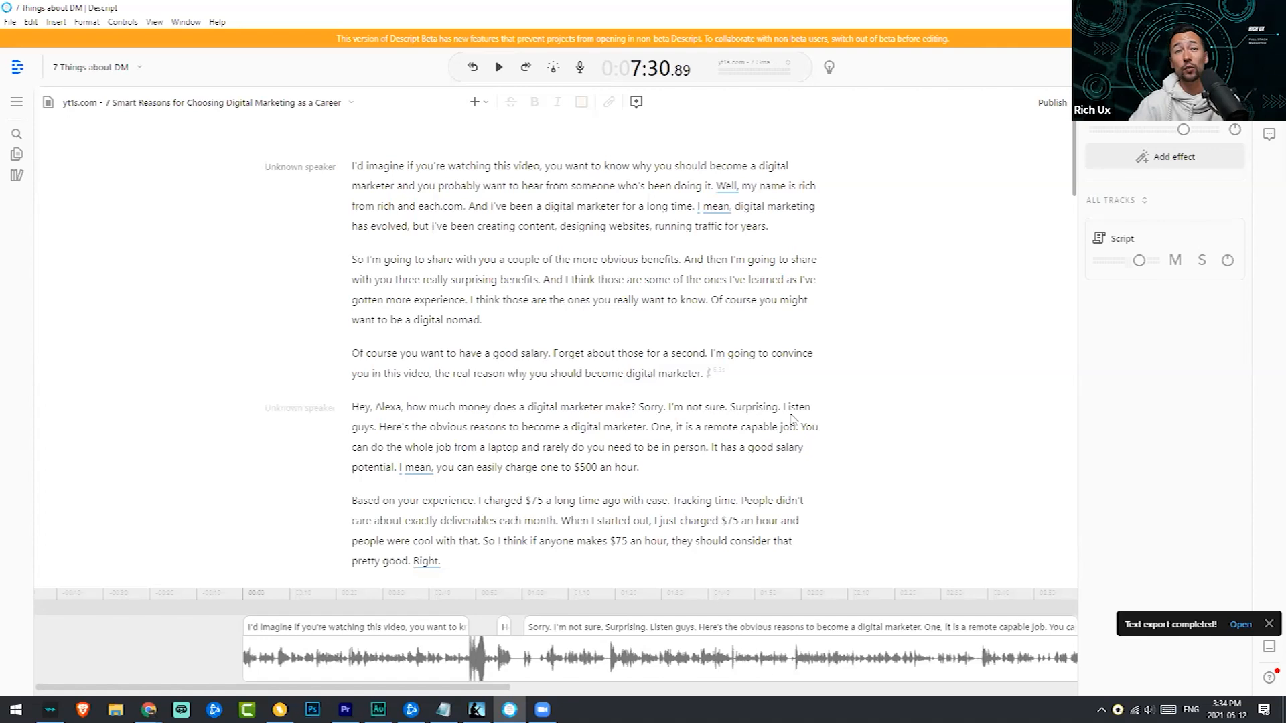
# Search the whole project's text for "marketing", then clear and close the search
pyautogui.click(89, 23)
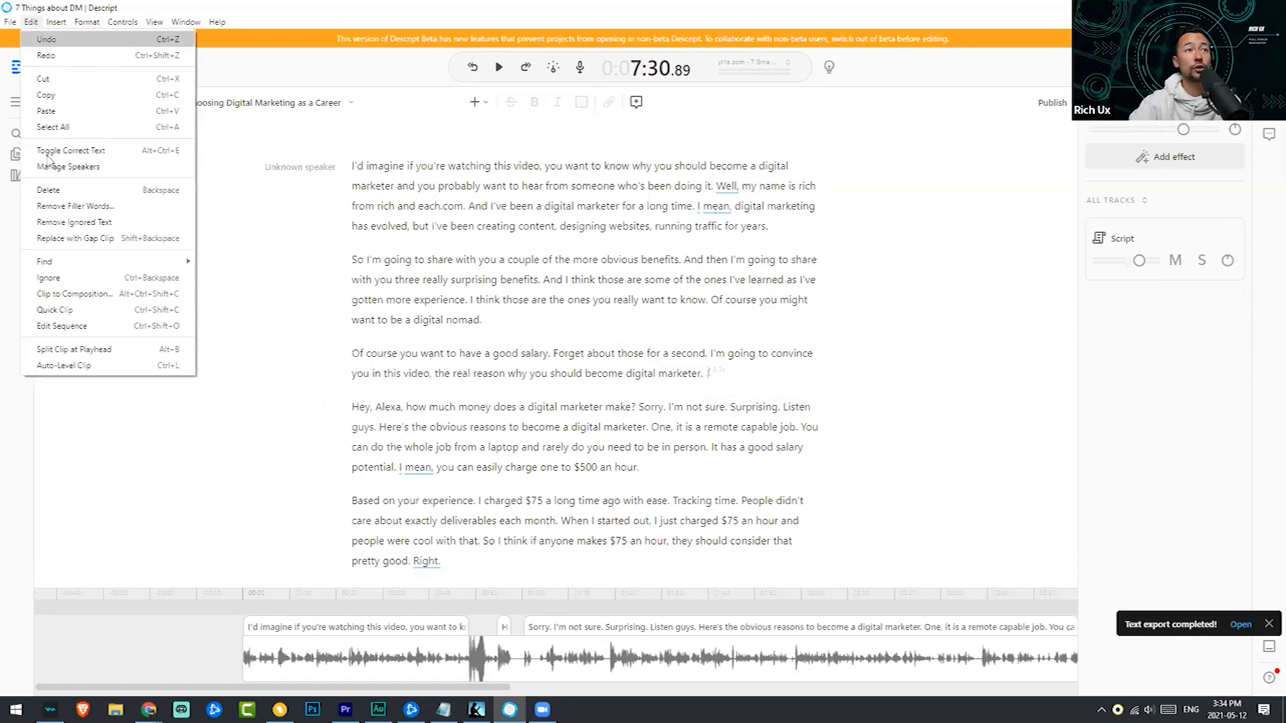
pyautogui.moveTo(167, 262)
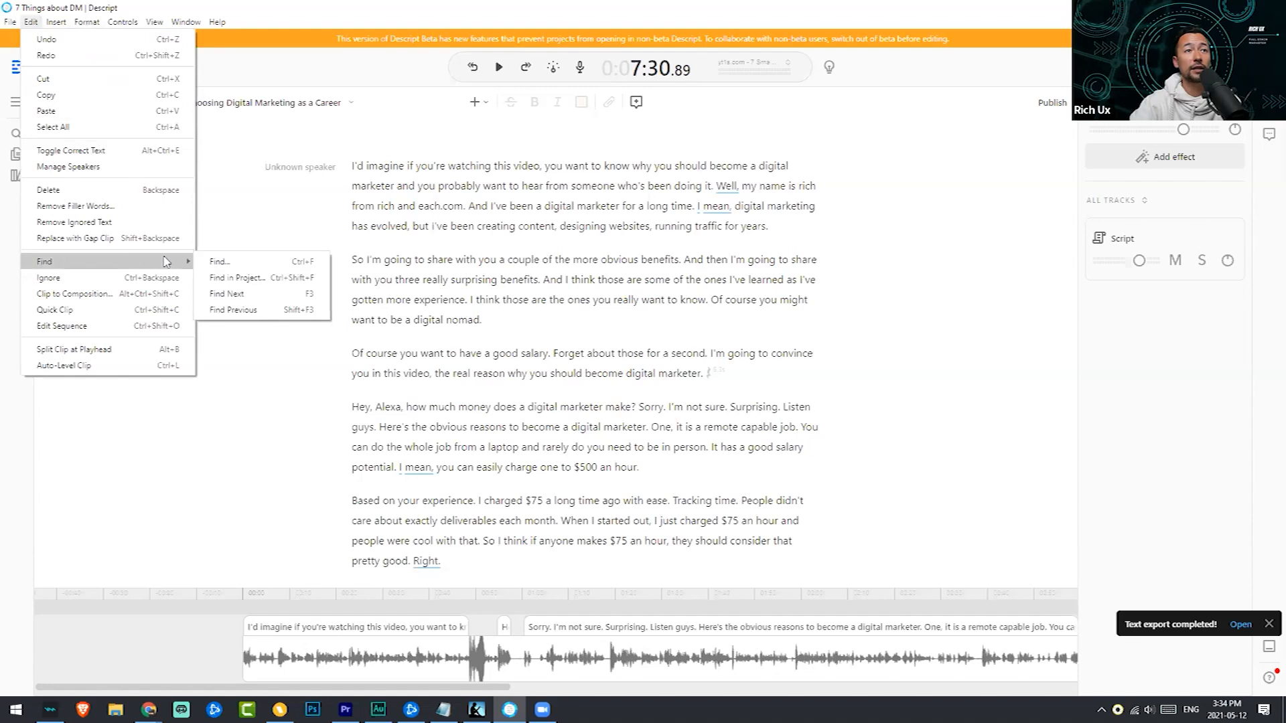
pyautogui.click(234, 278)
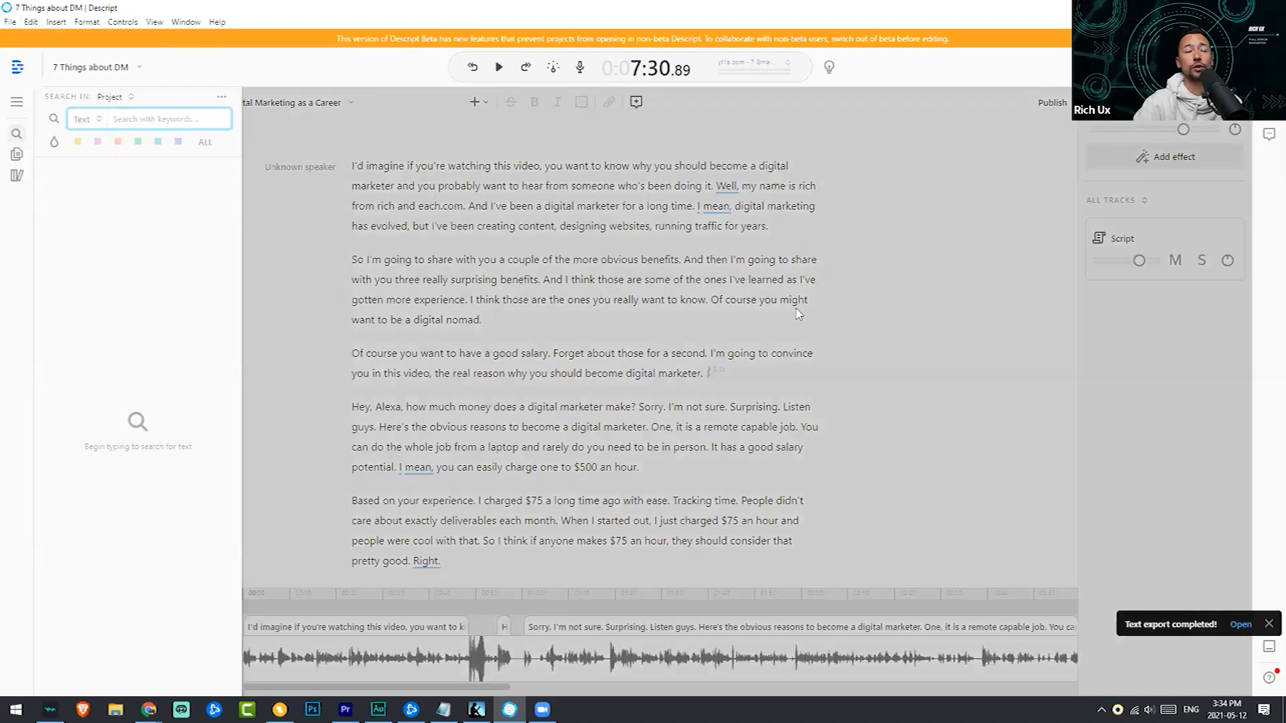
pyautogui.write('mmar')
pyautogui.write('rketing')
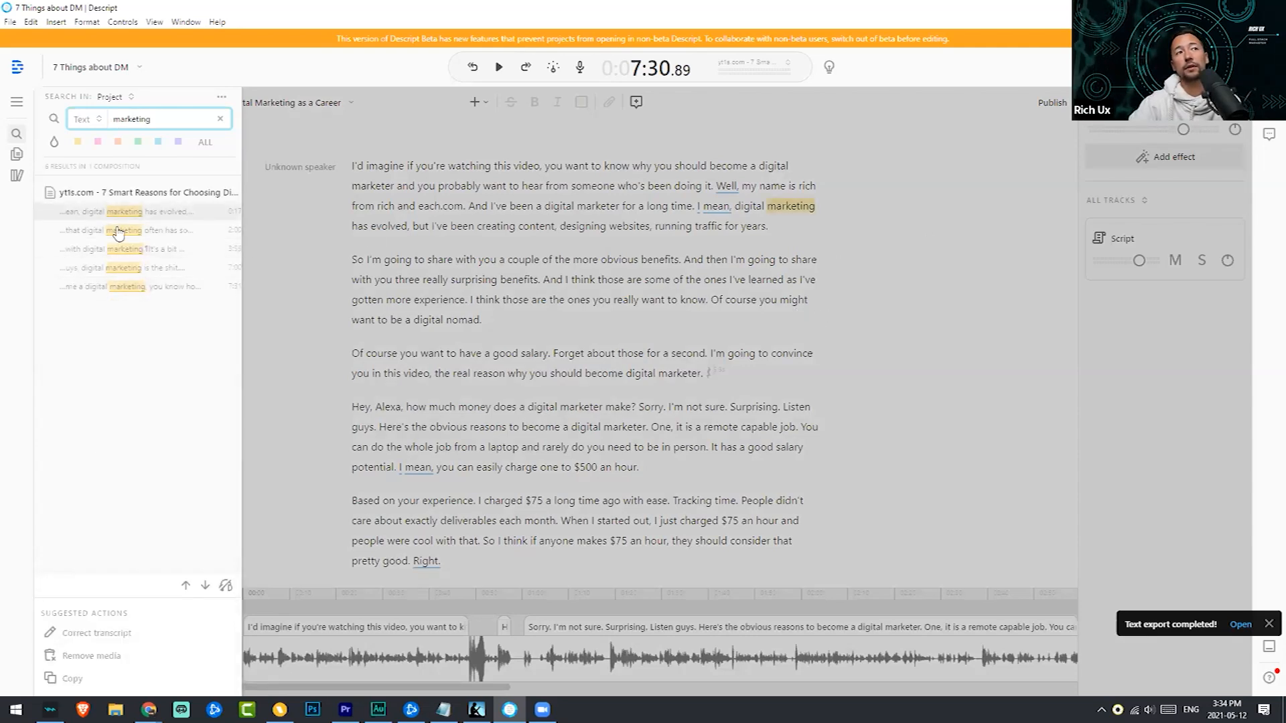
pyautogui.click(220, 119)
pyautogui.press('Escape')
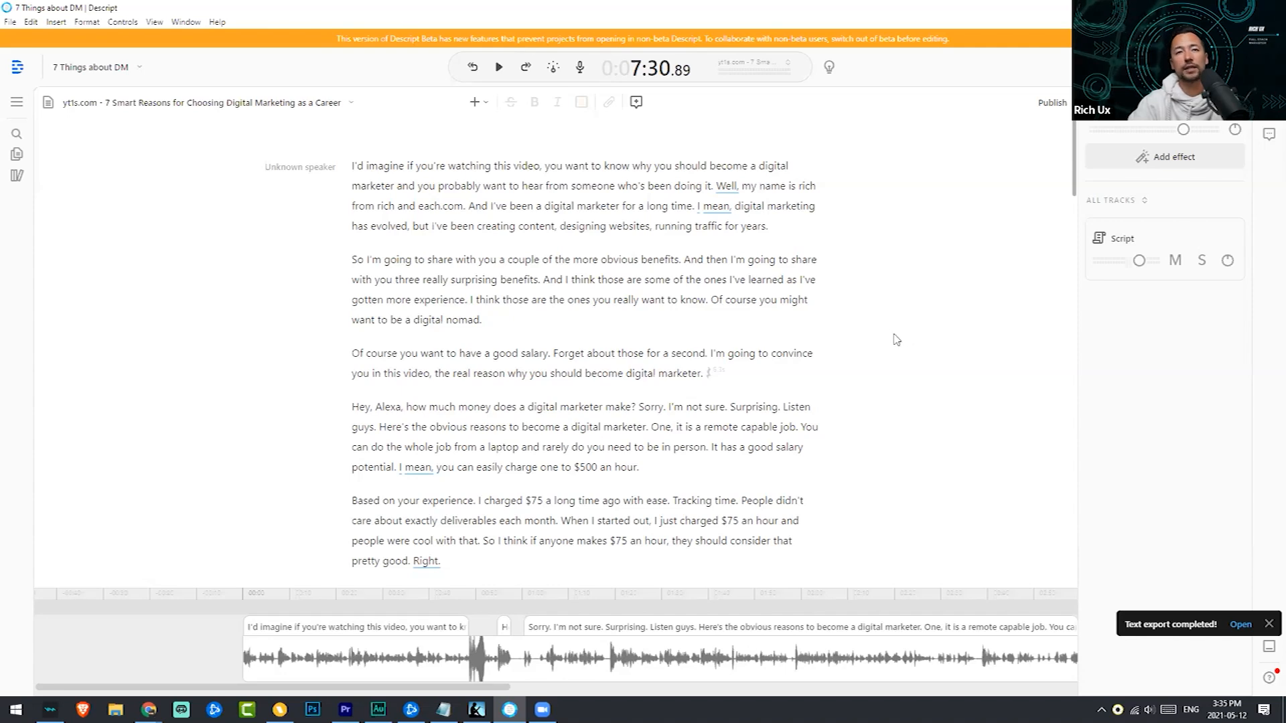
# Play the transcript from the paragraph starting "Commissions", set the speaker volume to 40, and stop playback in the following paragraph
pyautogui.scroll(-6, 847, 266)
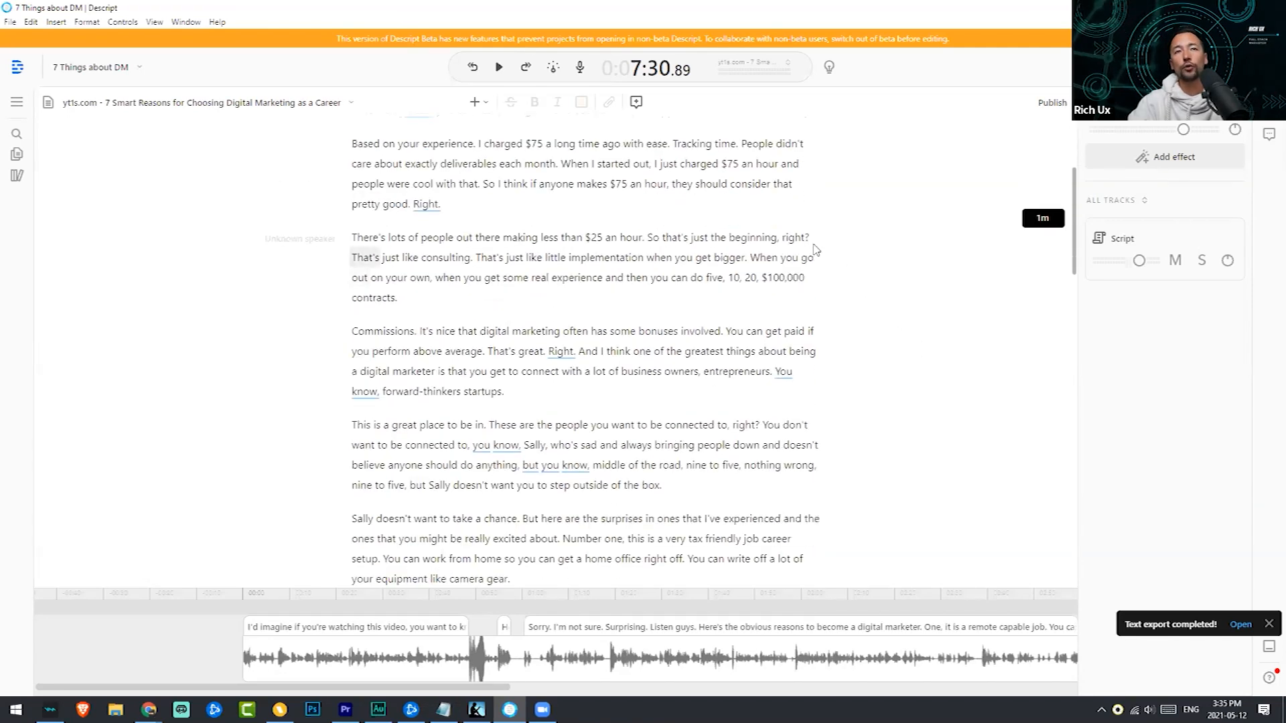
pyautogui.scroll(1, 814, 268)
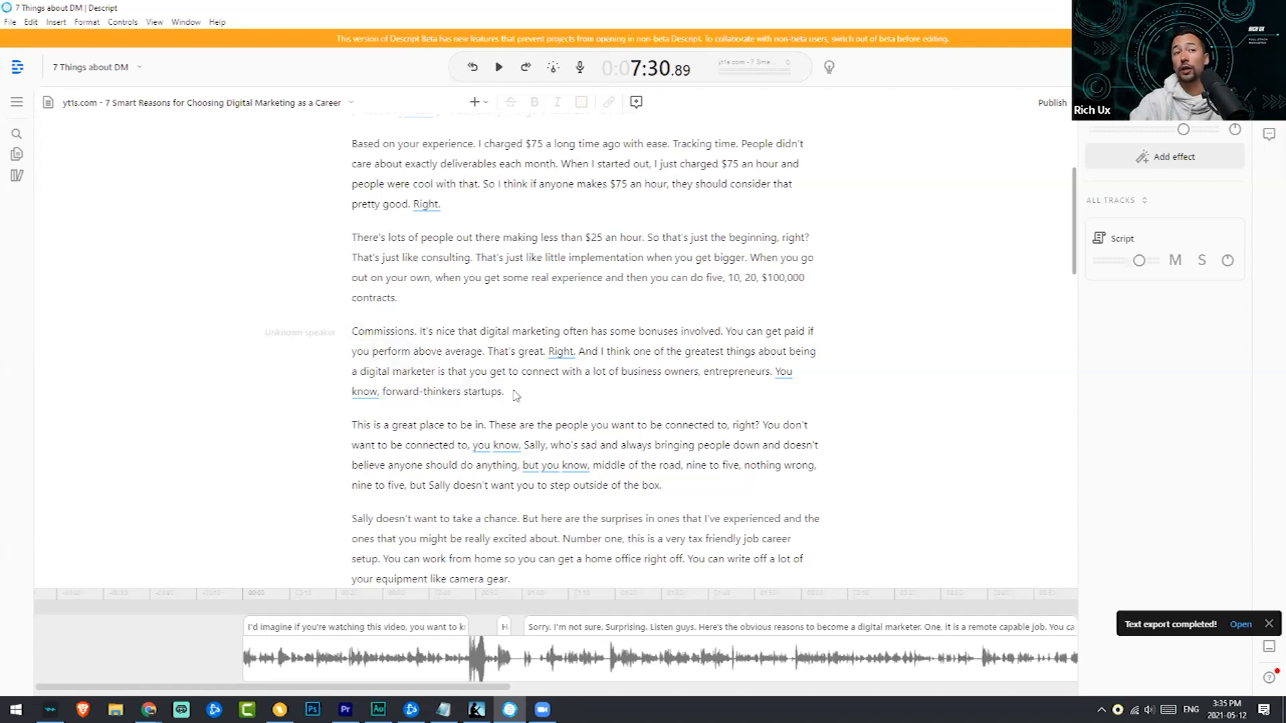
pyautogui.click(352, 334)
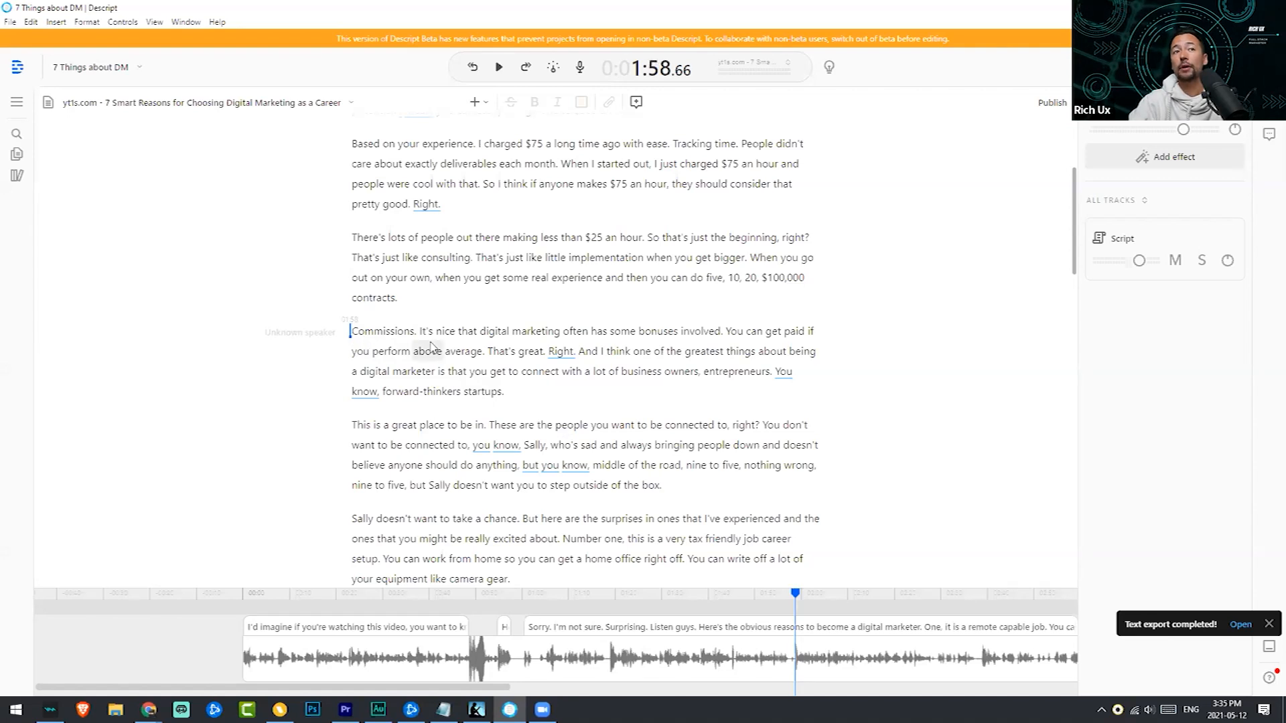
pyautogui.press('space')
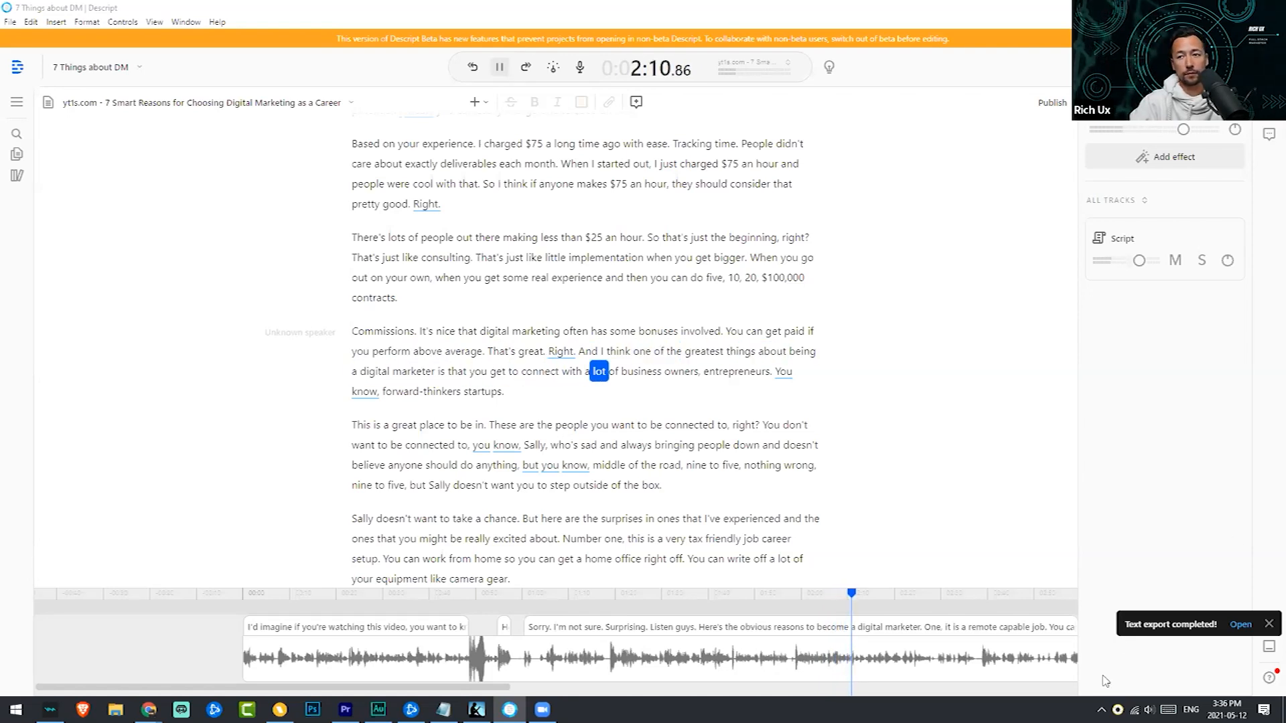
pyautogui.click(1149, 709)
pyautogui.moveTo(1150, 679); pyautogui.dragTo(1153, 679)
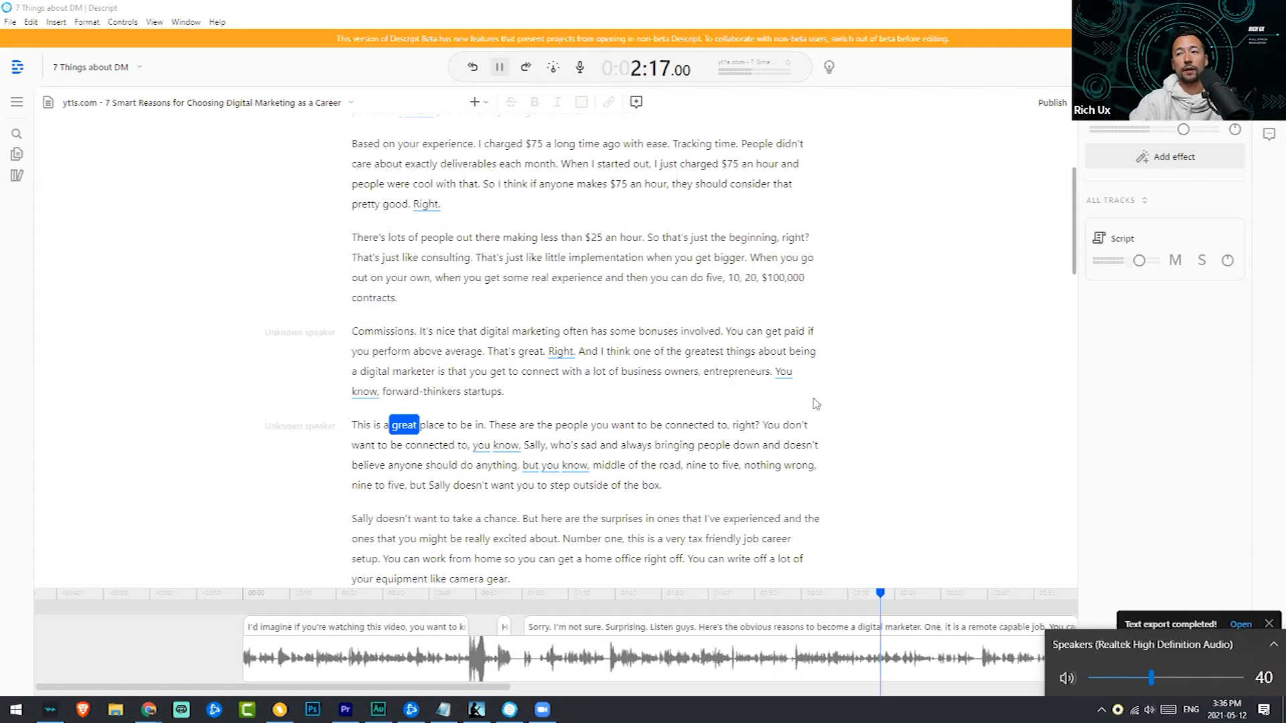
pyautogui.click(577, 478)
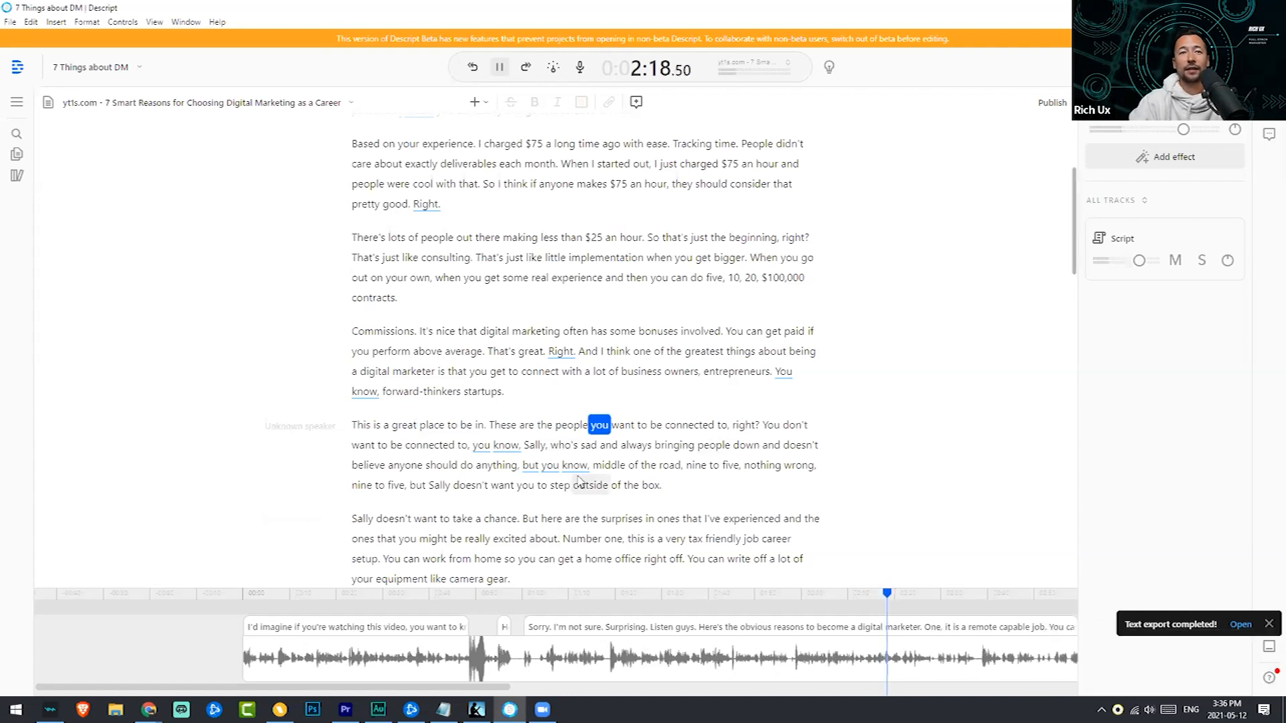
pyautogui.click(765, 393)
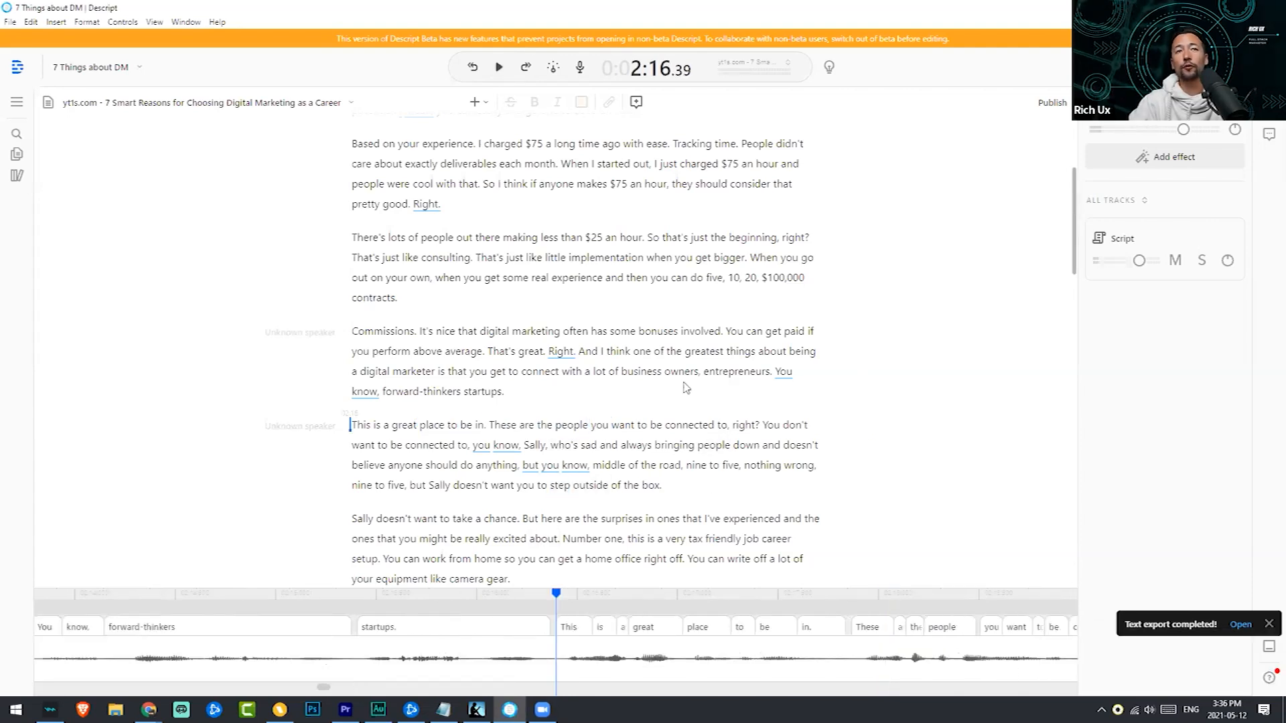
# Clip the whole paragraph starting "Commissions" to a new composition and open that composition
pyautogui.click(524, 393)
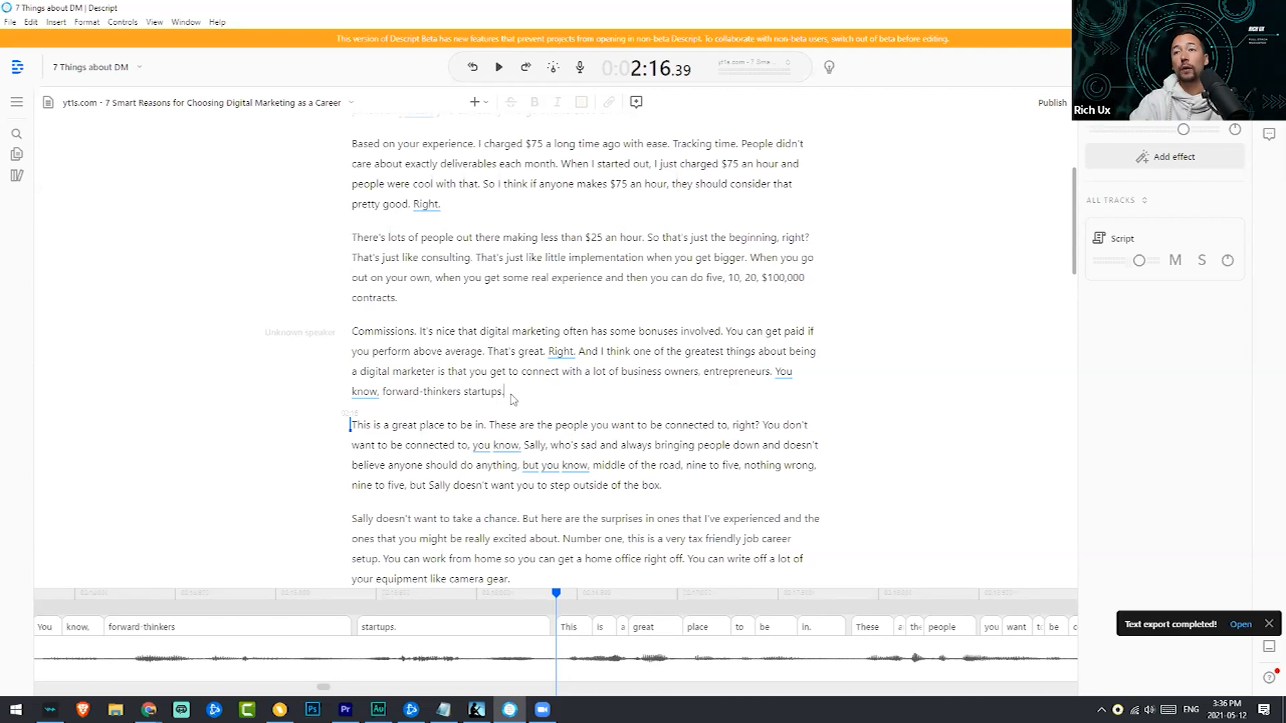
pyautogui.tripleClick(499, 394)
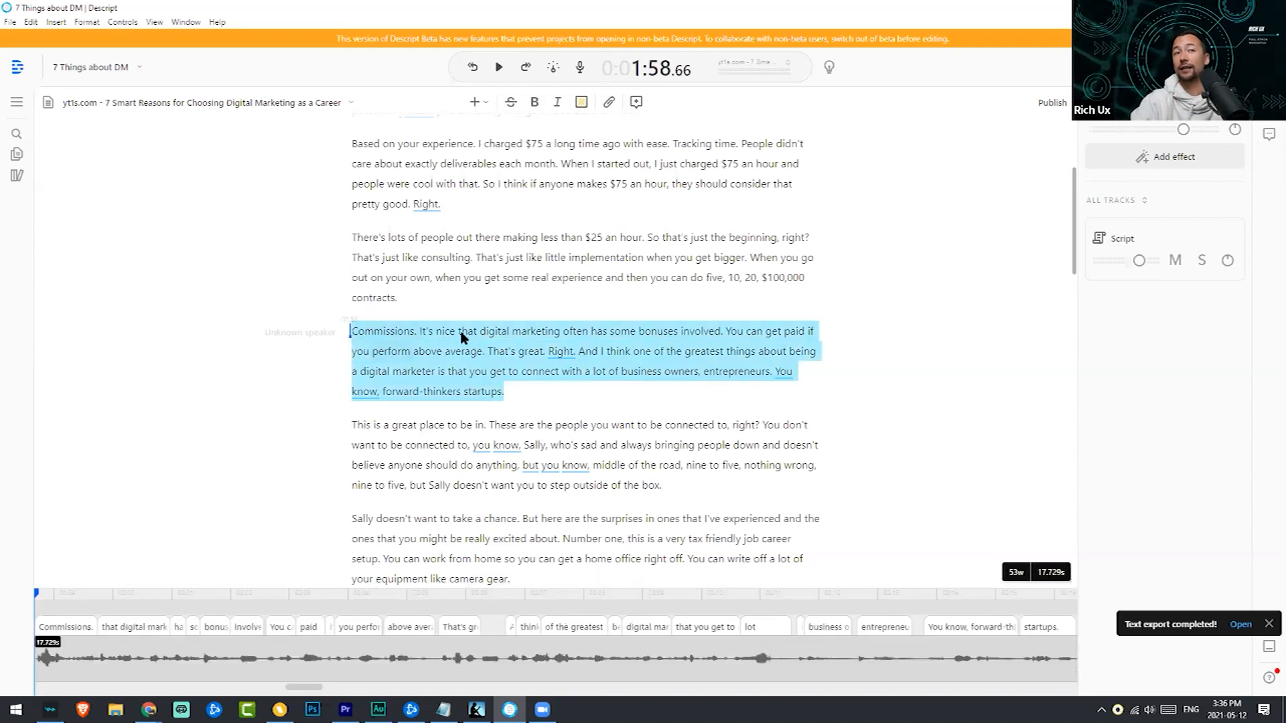
pyautogui.rightClick(458, 335)
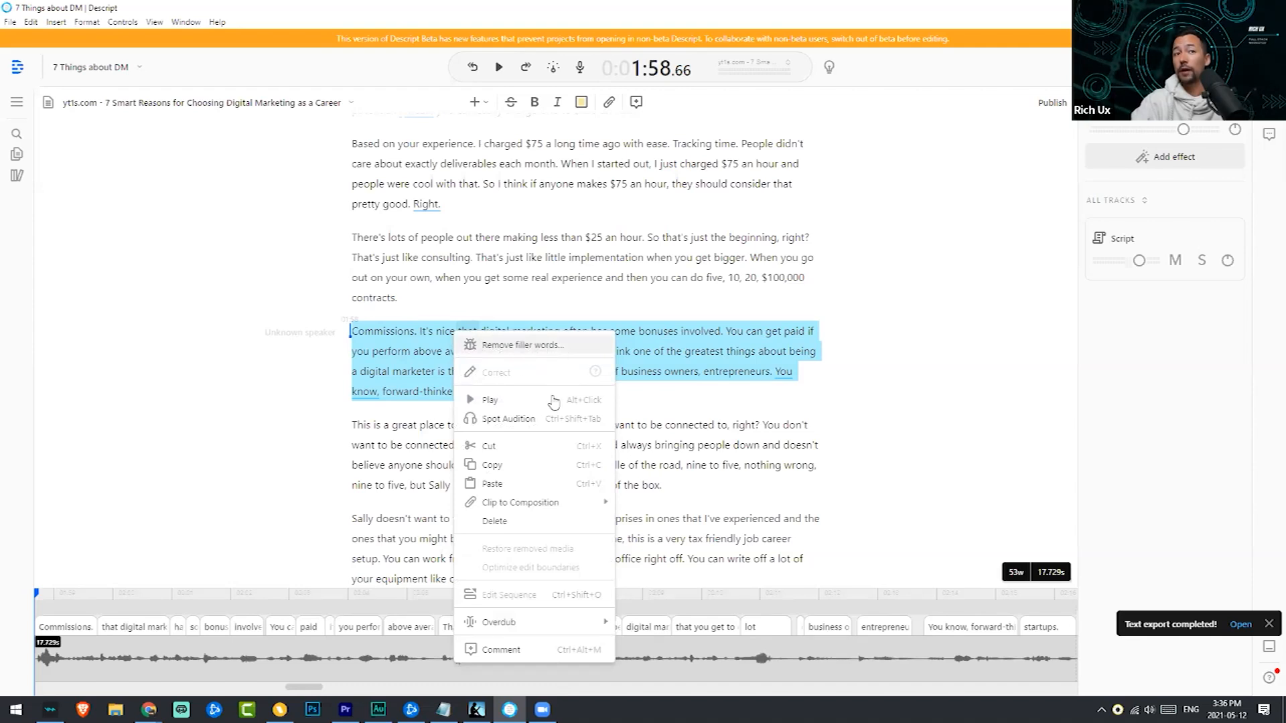
pyautogui.moveTo(554, 502)
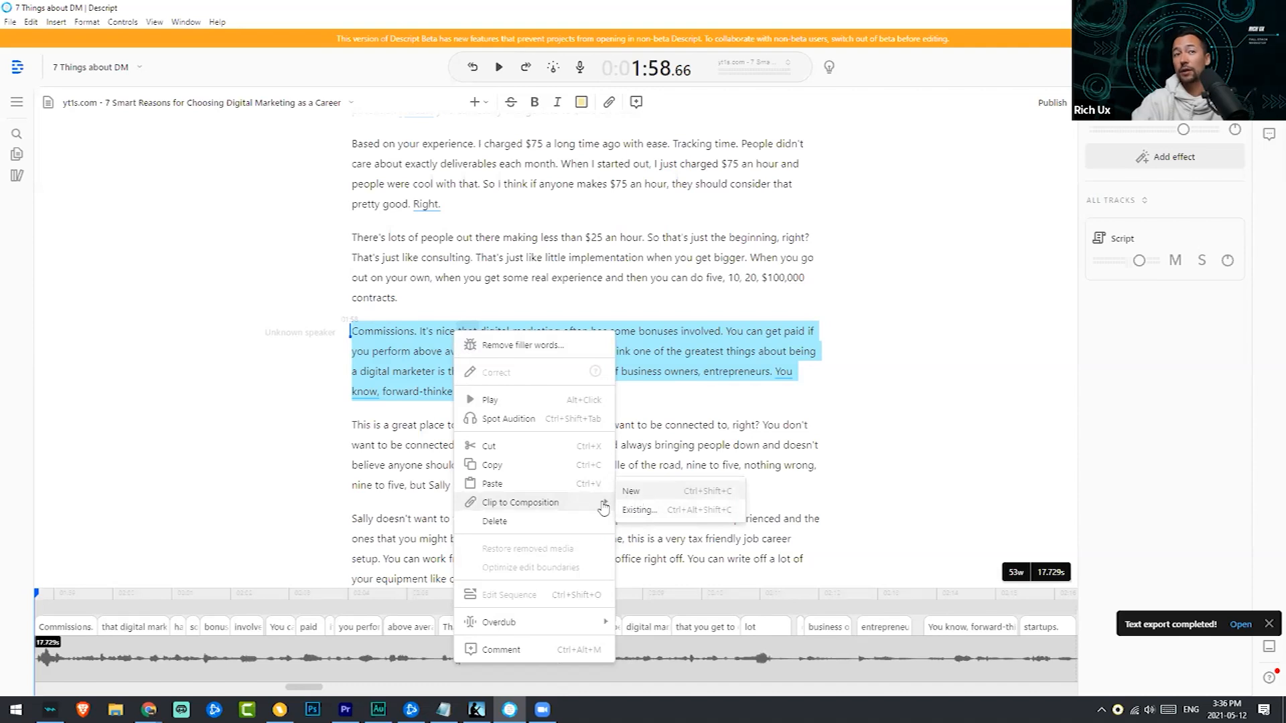
pyautogui.click(631, 494)
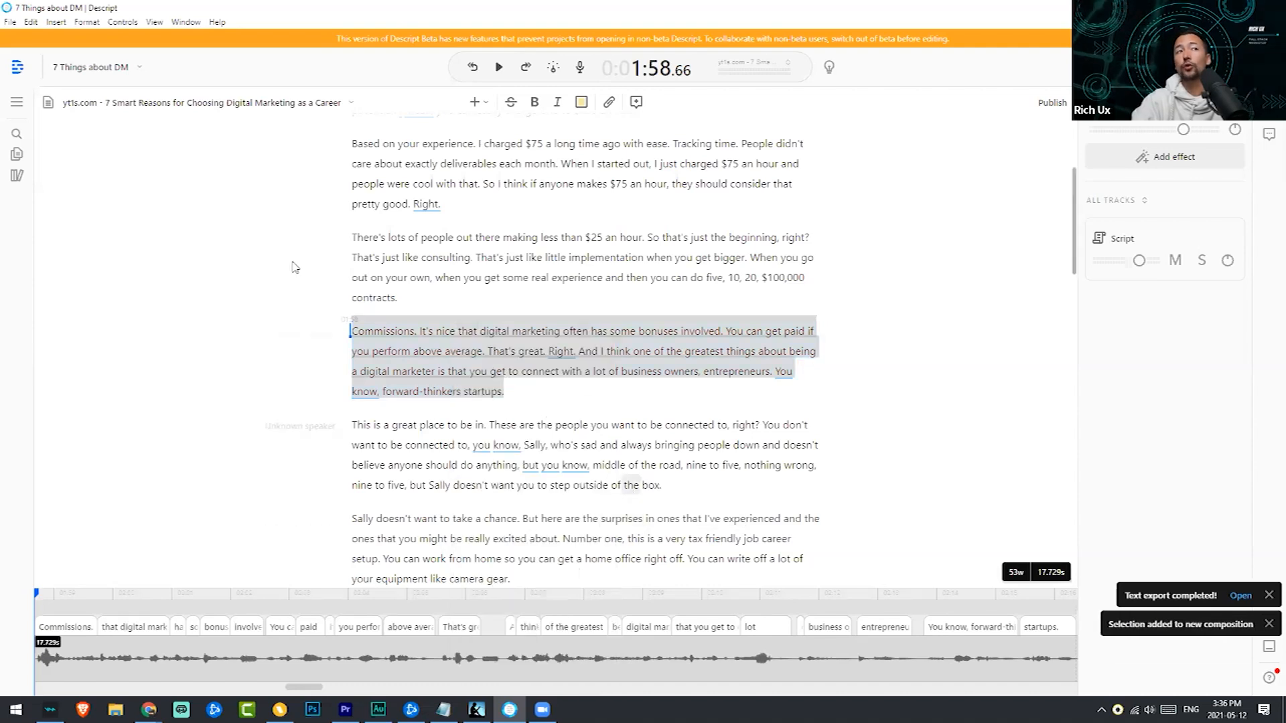
pyautogui.click(17, 104)
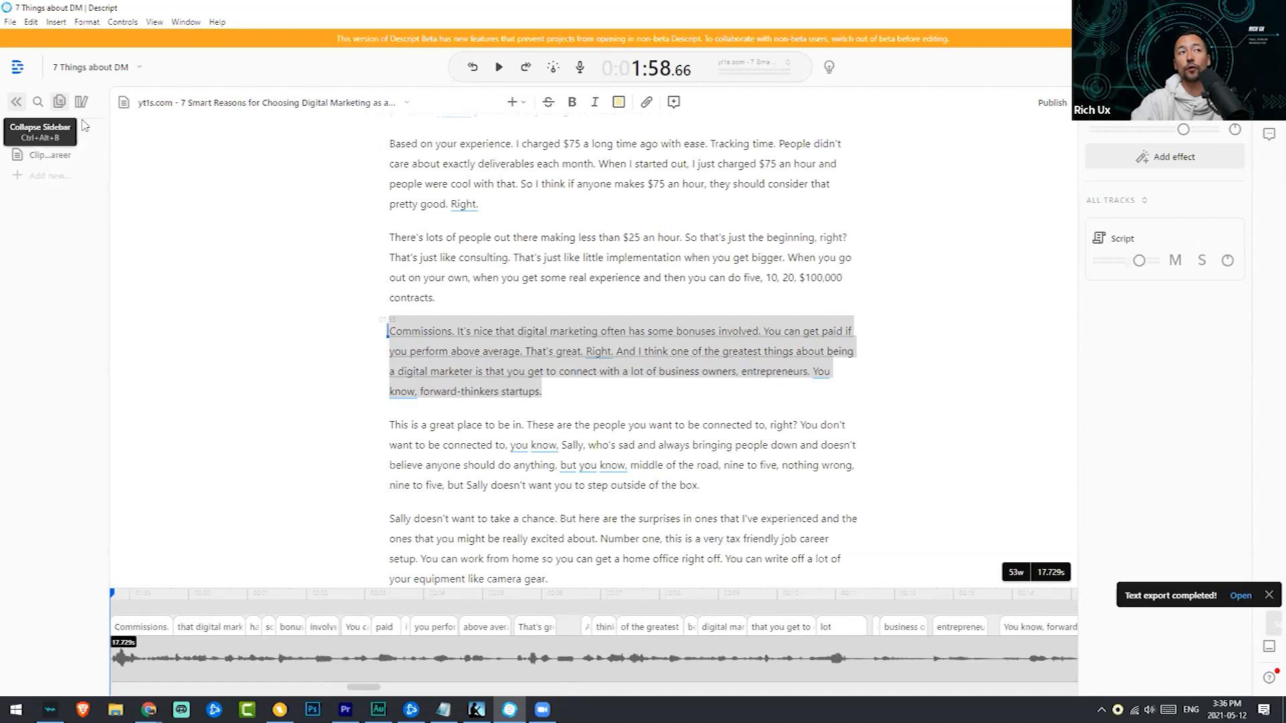
pyautogui.click(57, 156)
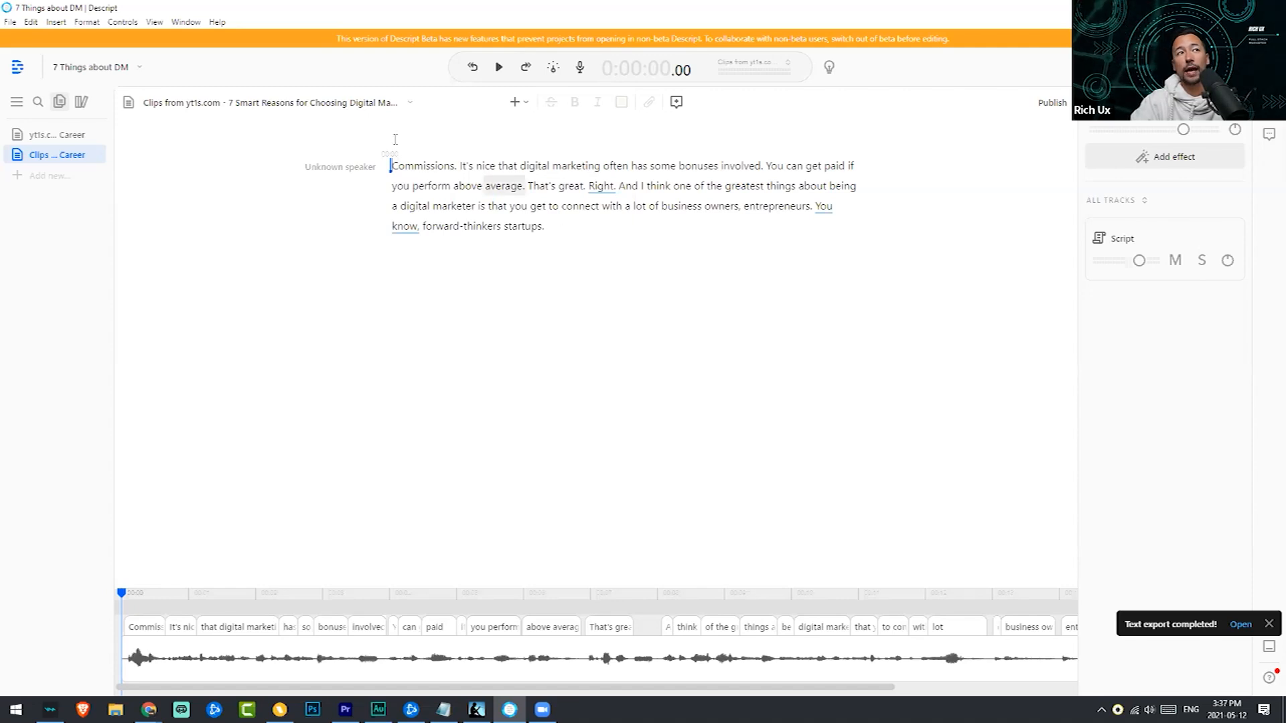
# Preview the audiogram export settings for the whole clip composition, then close them without publishing
pyautogui.click(88, 21)
pyautogui.moveTo(11, 22)
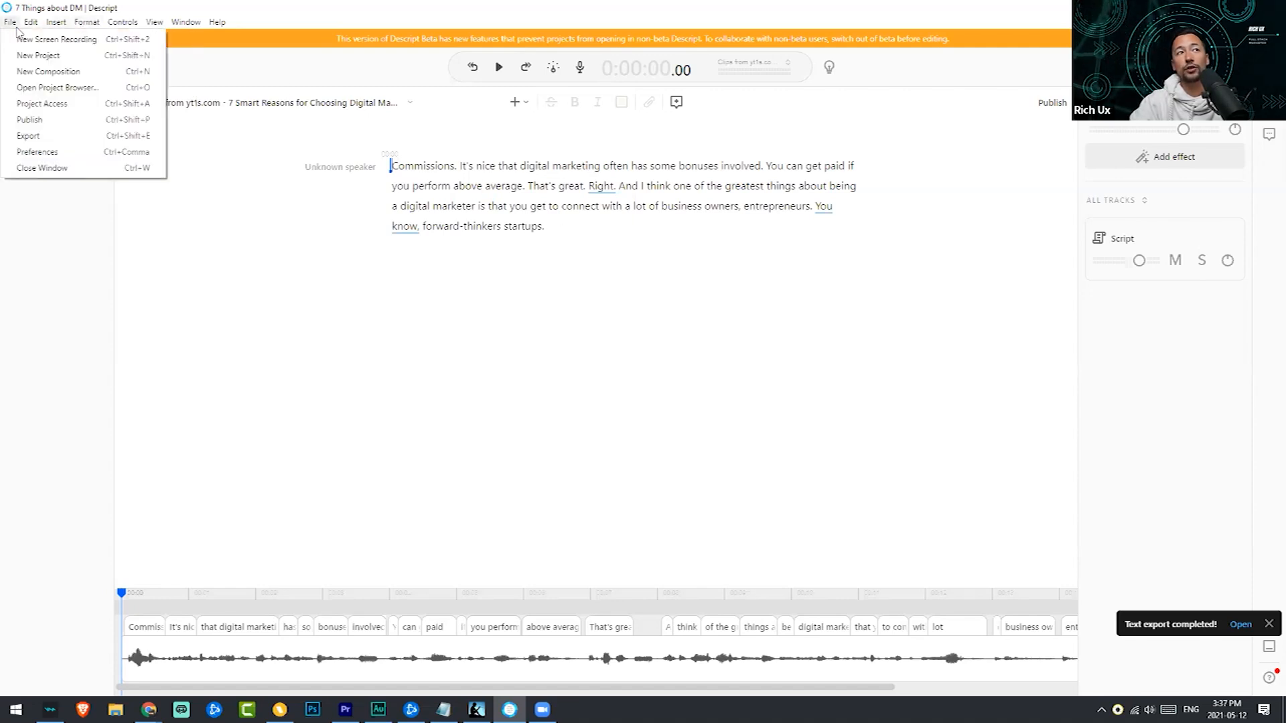
pyautogui.click(30, 136)
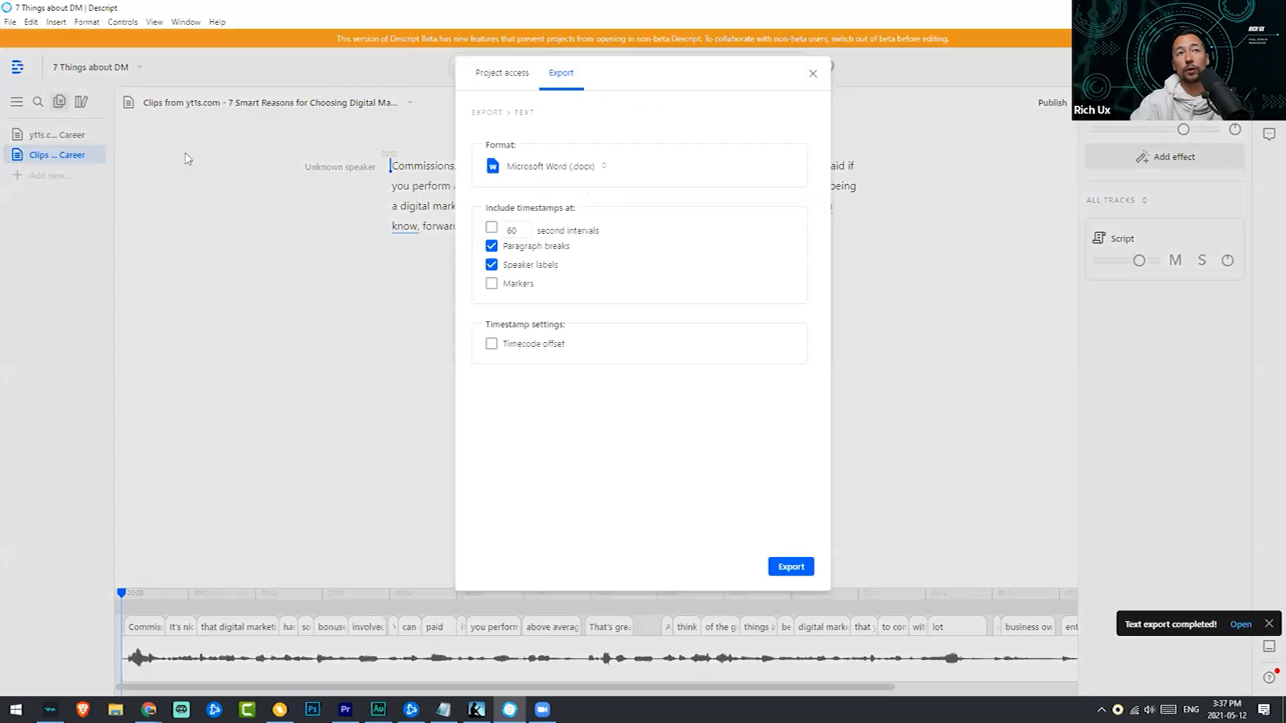
pyautogui.click(480, 112)
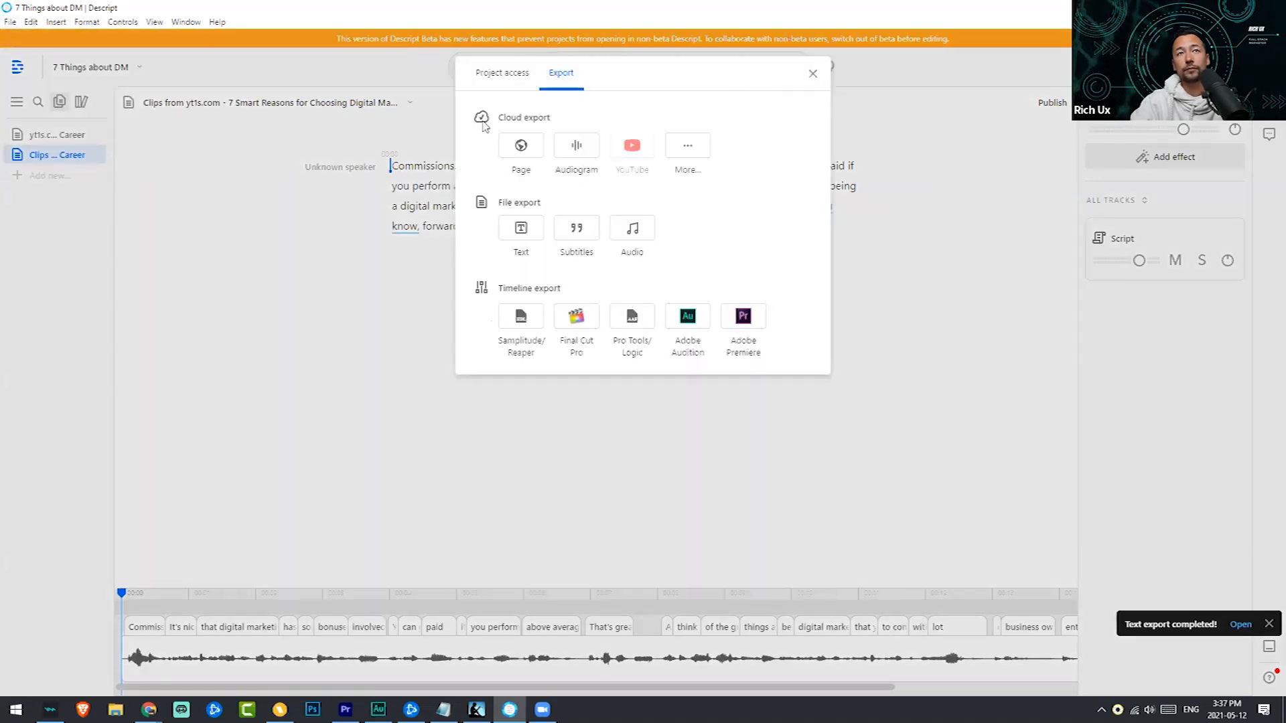
pyautogui.click(575, 155)
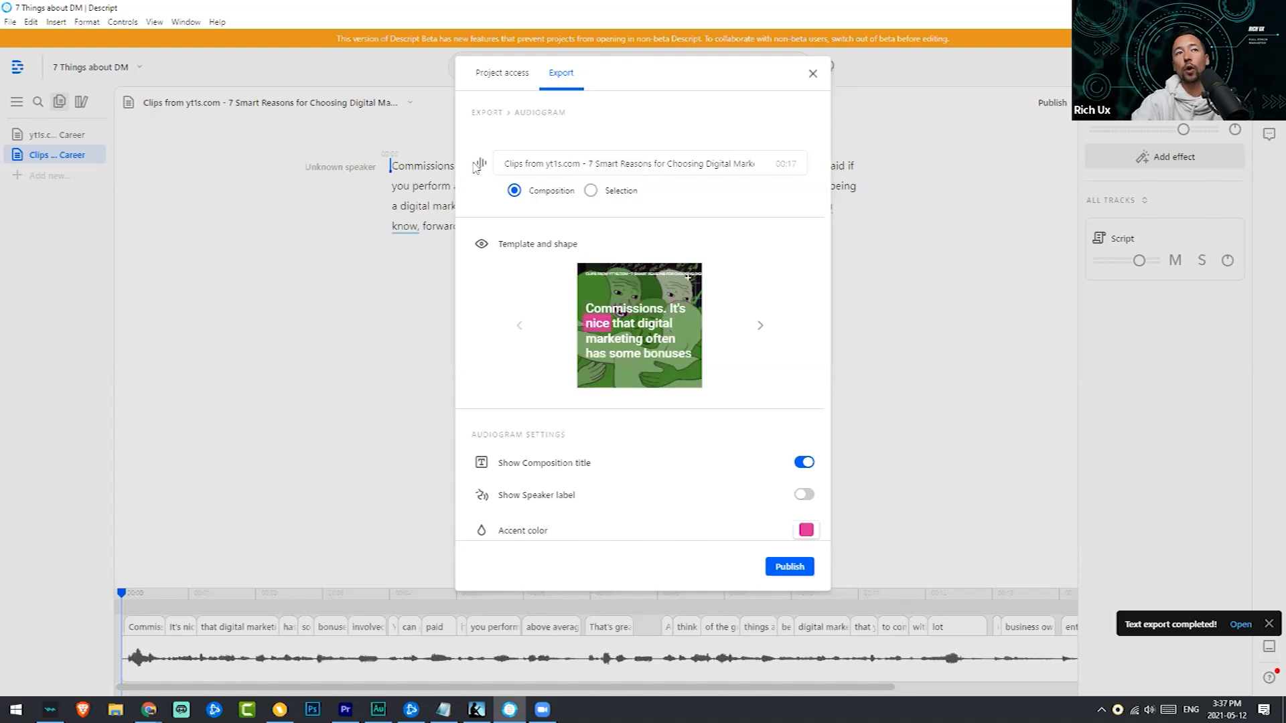
pyautogui.click(813, 74)
# Select "It's nice that digital marketing" in the clip and preview an audiogram of only that selection without publishing
pyautogui.moveTo(460, 166); pyautogui.dragTo(602, 173)
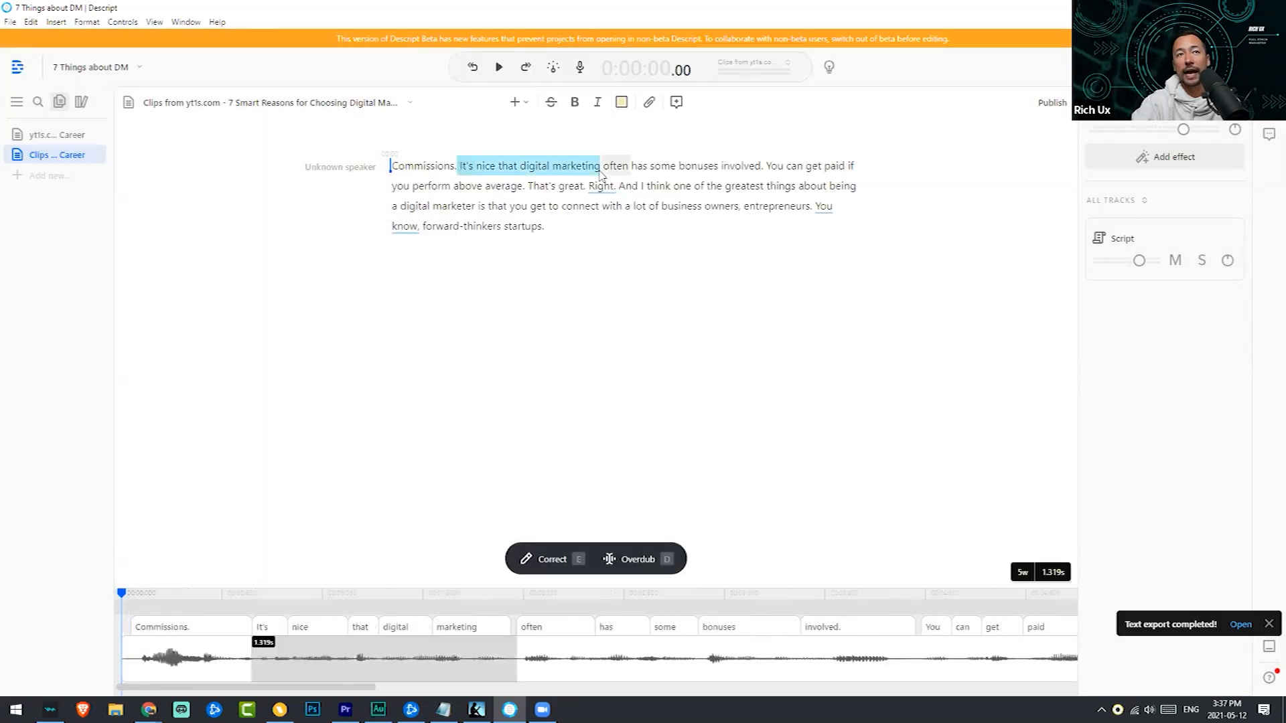
pyautogui.click(10, 21)
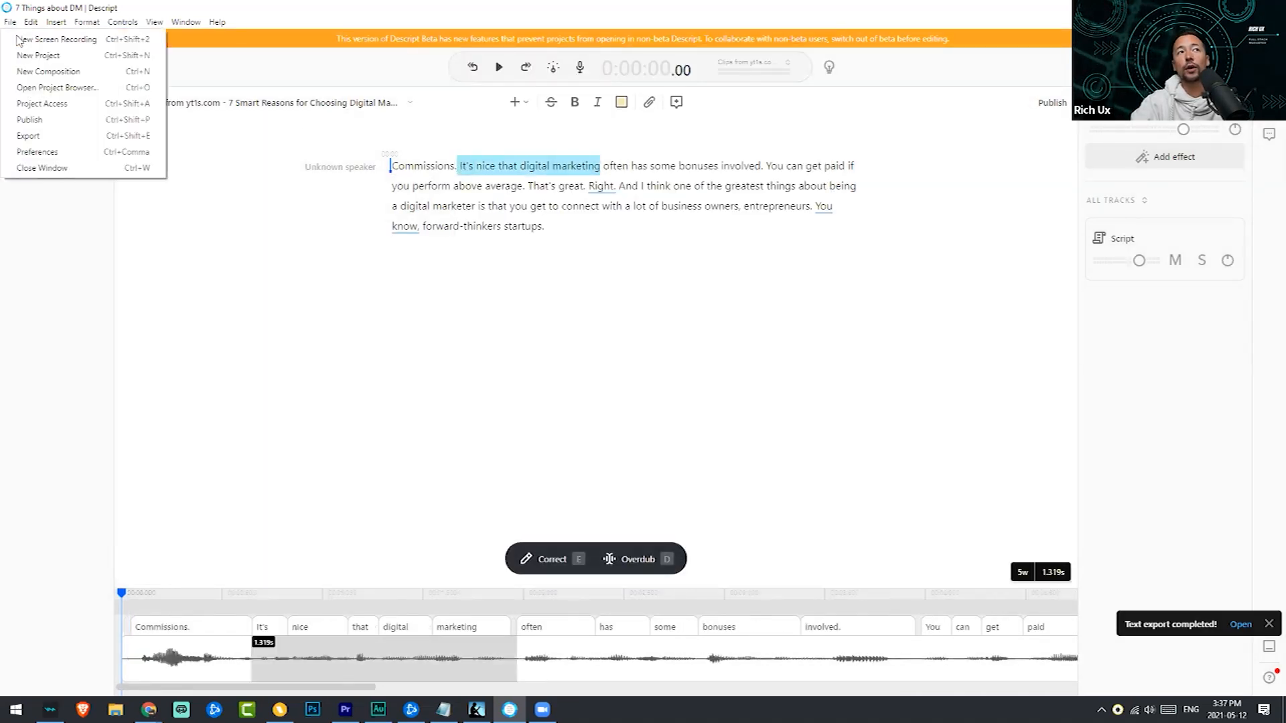
pyautogui.click(31, 123)
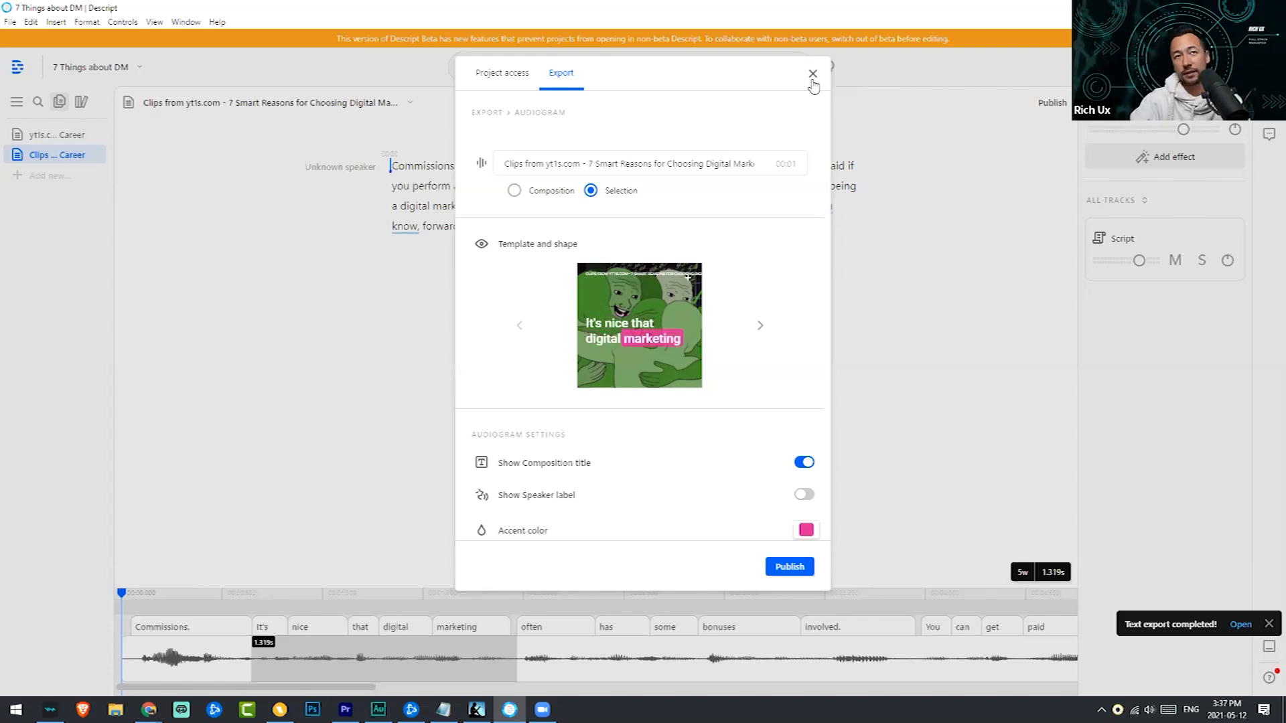
pyautogui.click(110, 47)
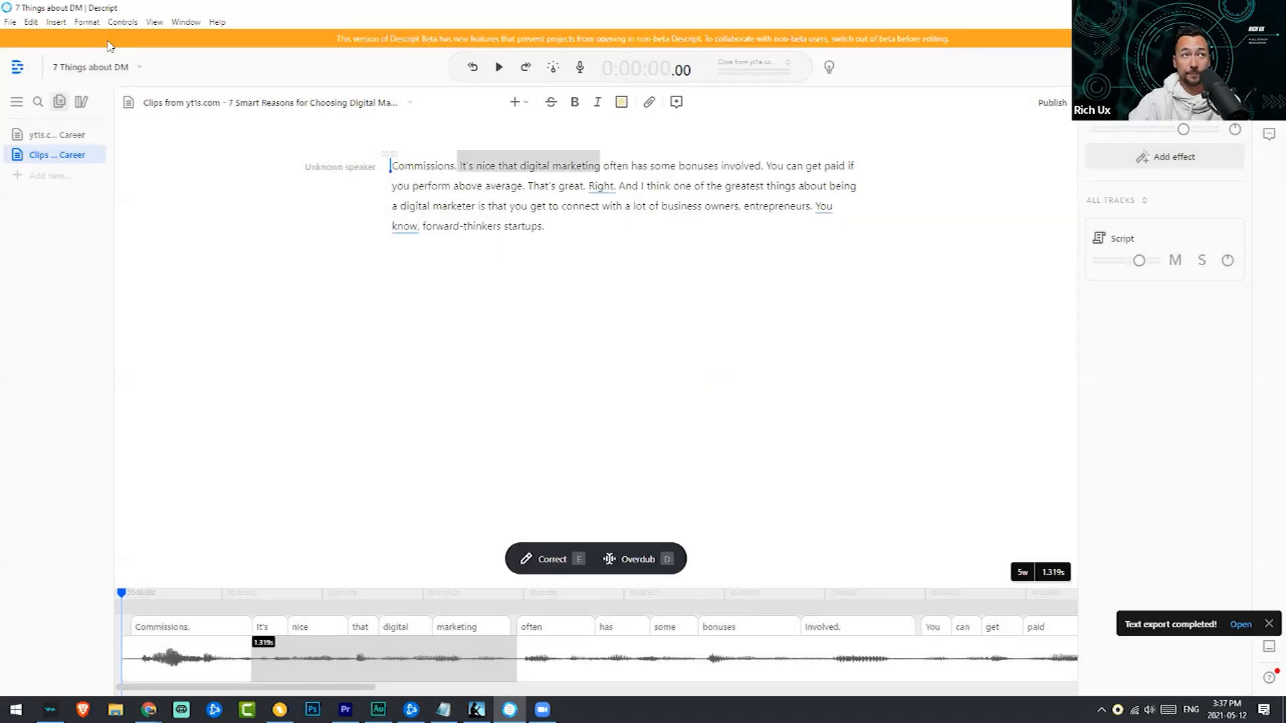
# Open the audiogram export settings for the whole clip composition and browse the templates through to the last one
pyautogui.hotkey('alt', 'f')
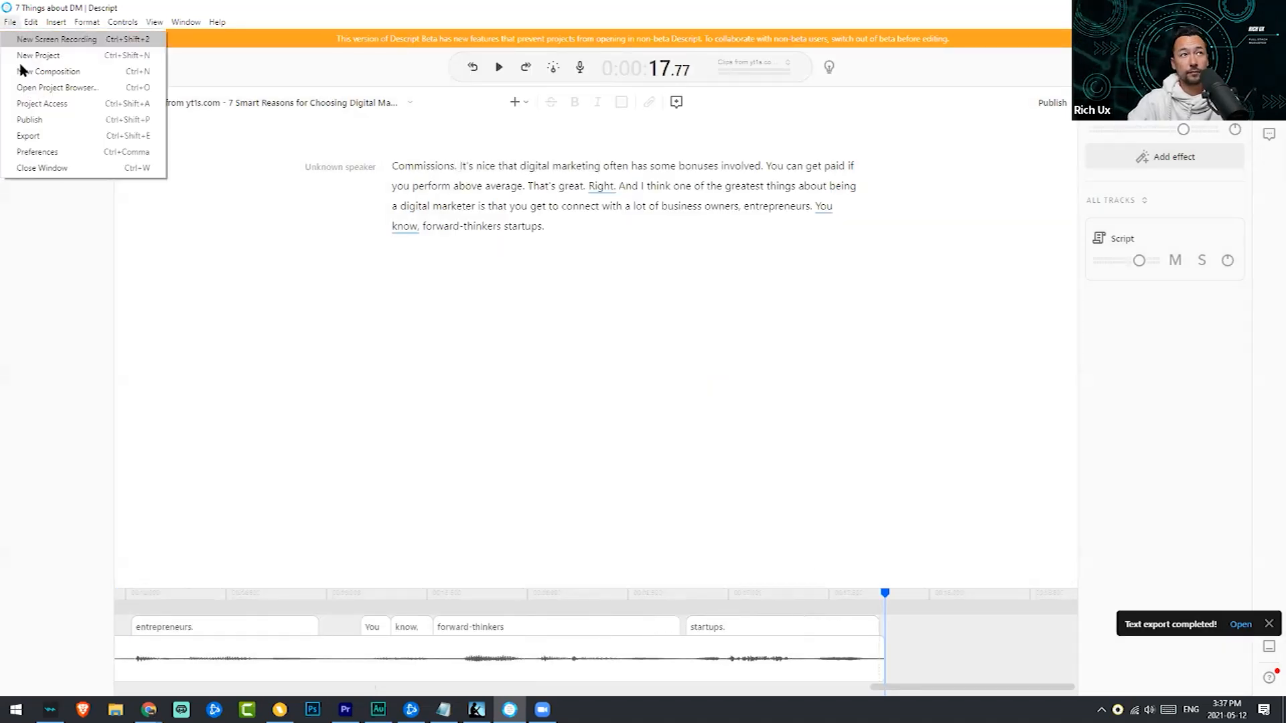
pyautogui.press('Return')
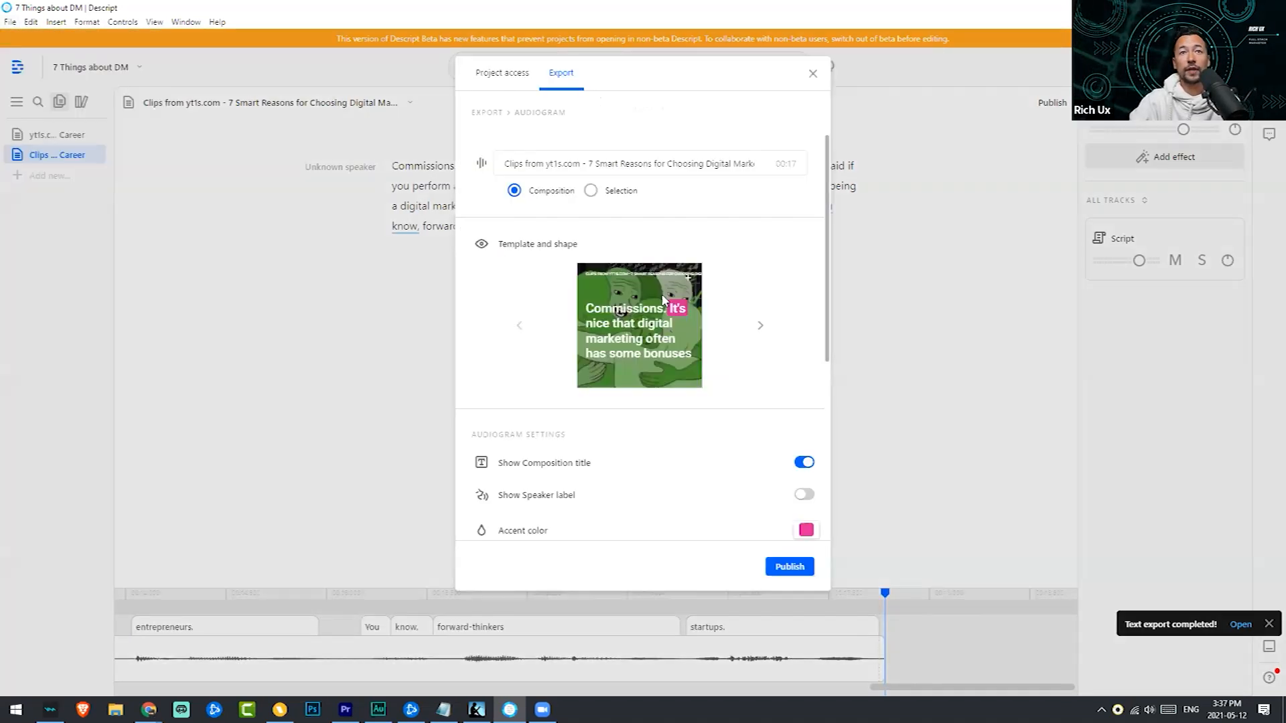
pyautogui.click(761, 333)
pyautogui.click(761, 333)
pyautogui.click(760, 332)
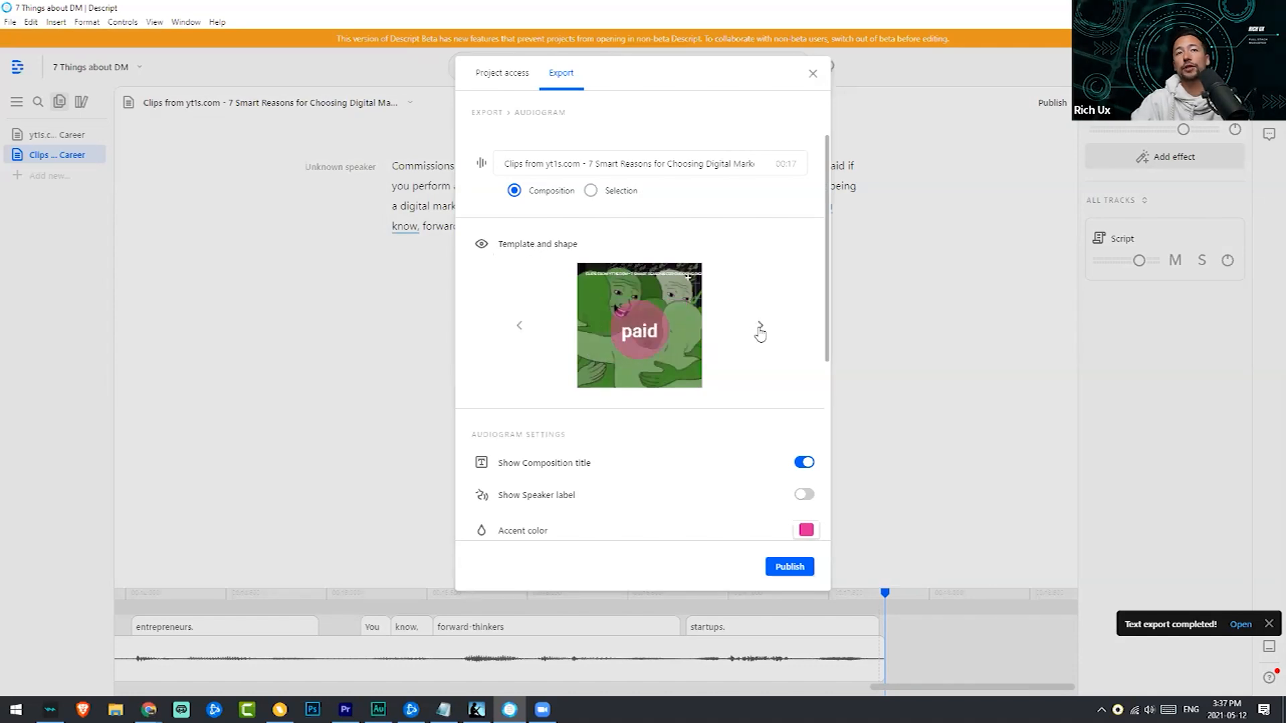
pyautogui.click(760, 333)
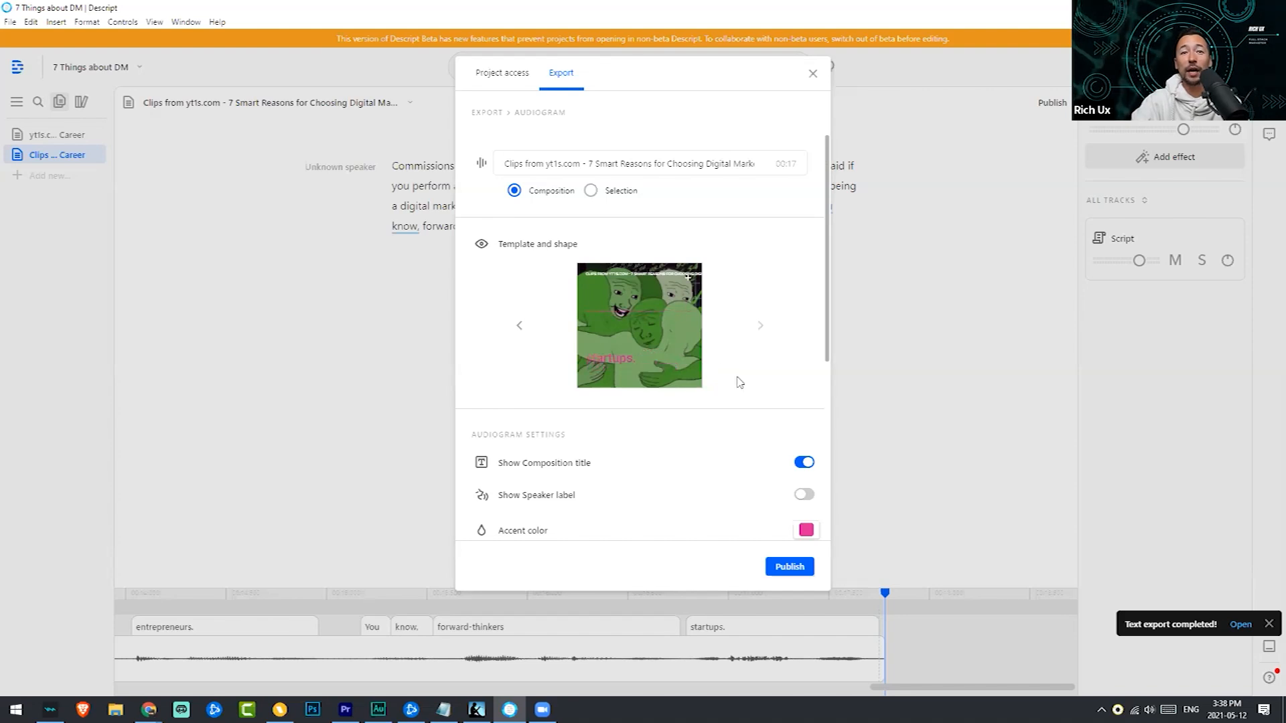
# Remove the background image from the audiogram
pyautogui.scroll(-3, 730, 401)
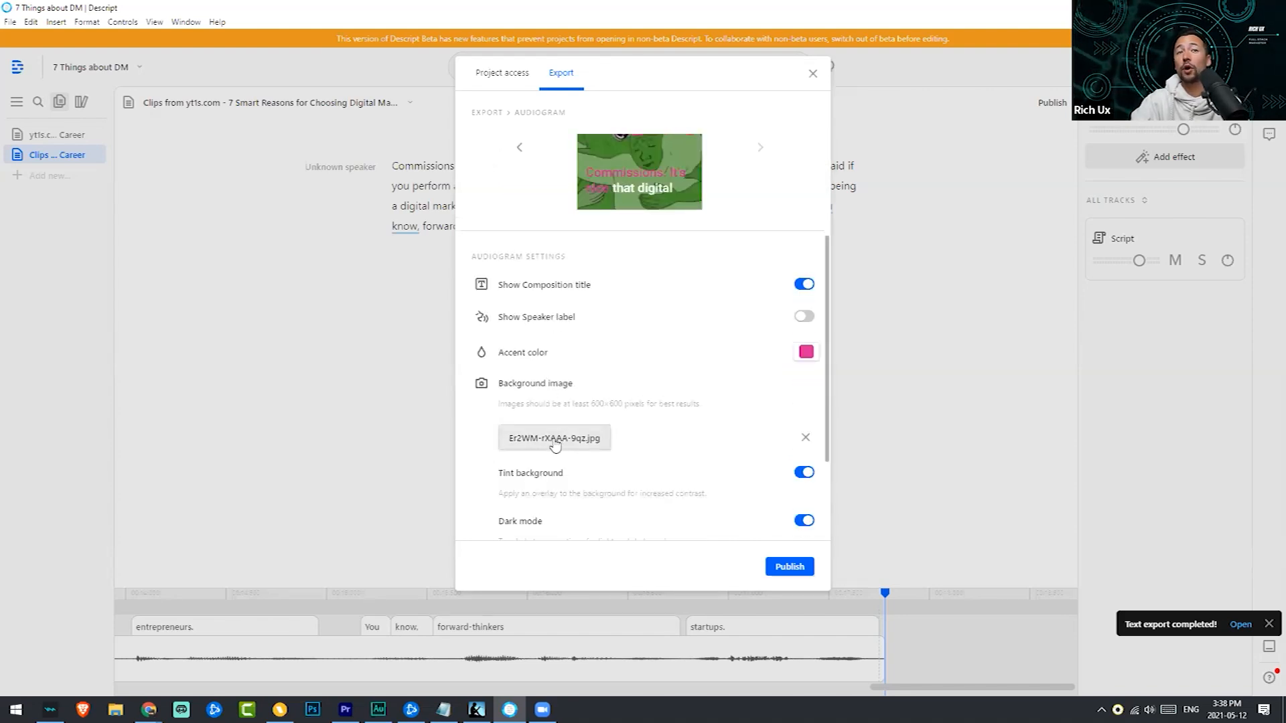
pyautogui.click(805, 438)
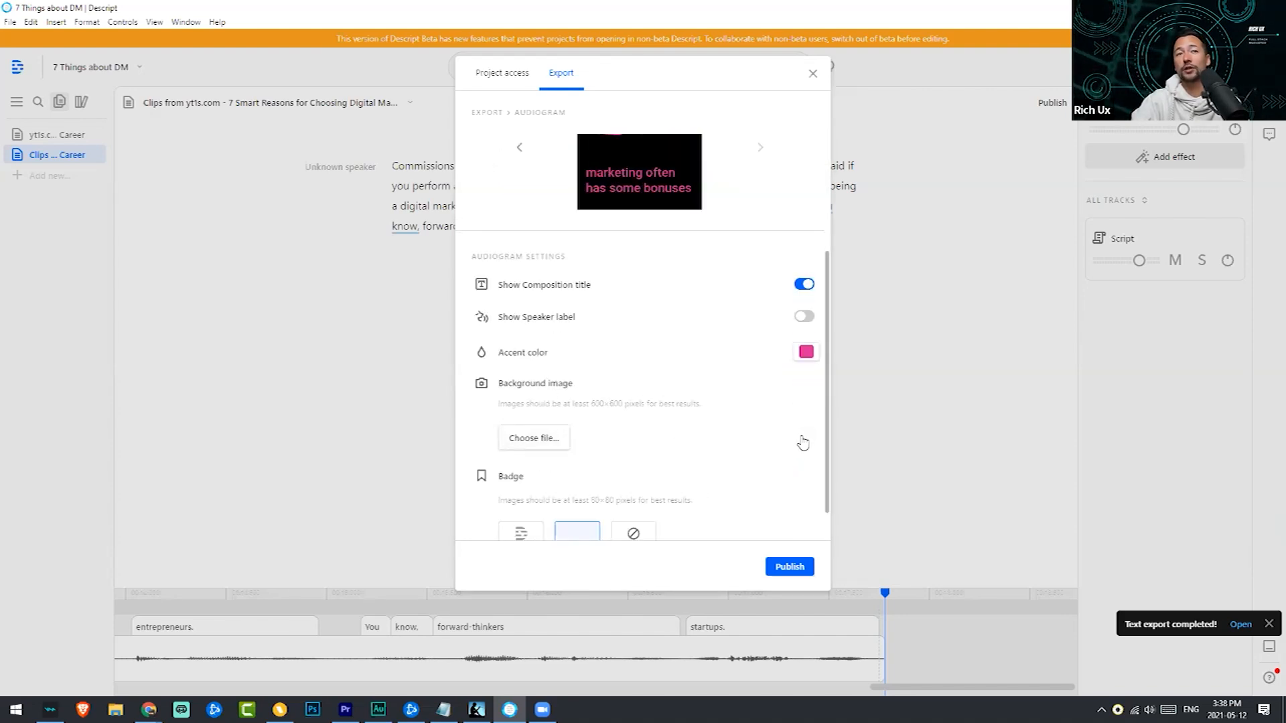
pyautogui.scroll(2, 707, 331)
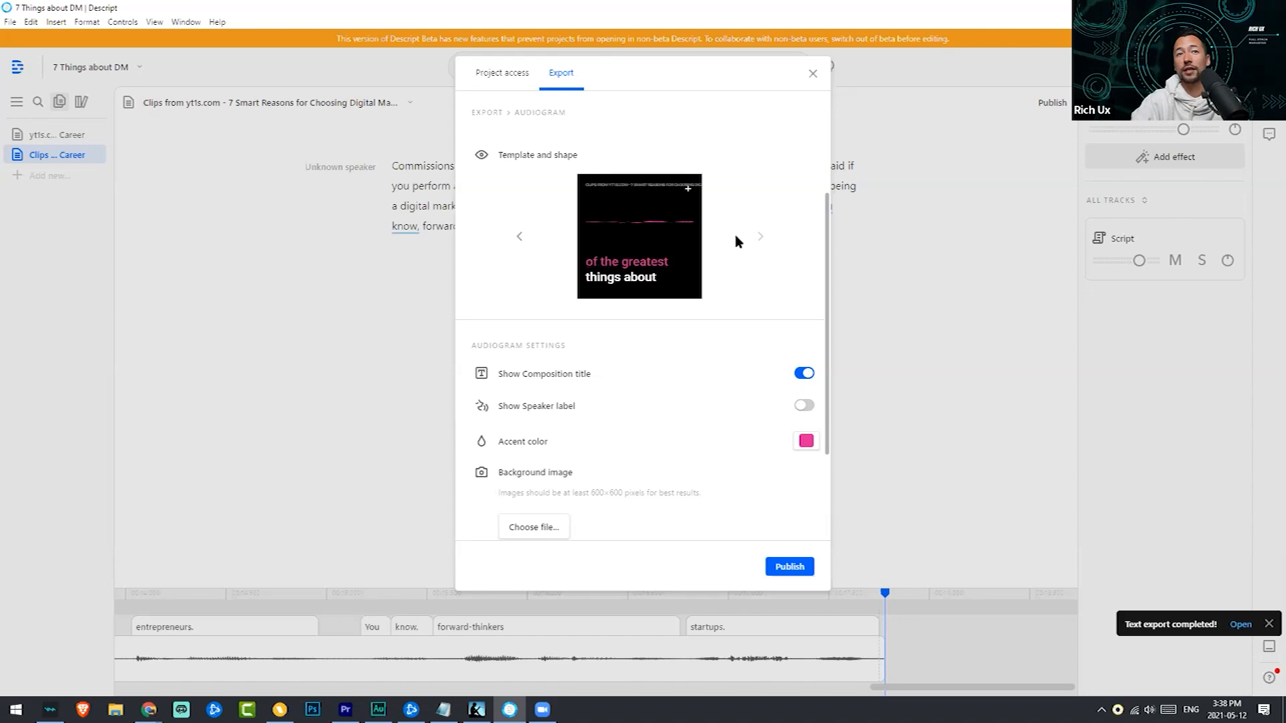
# Title the audiogram "Rich + Niche" and switch to the template with the waveform along the lower edge
pyautogui.scroll(2, 622, 165)
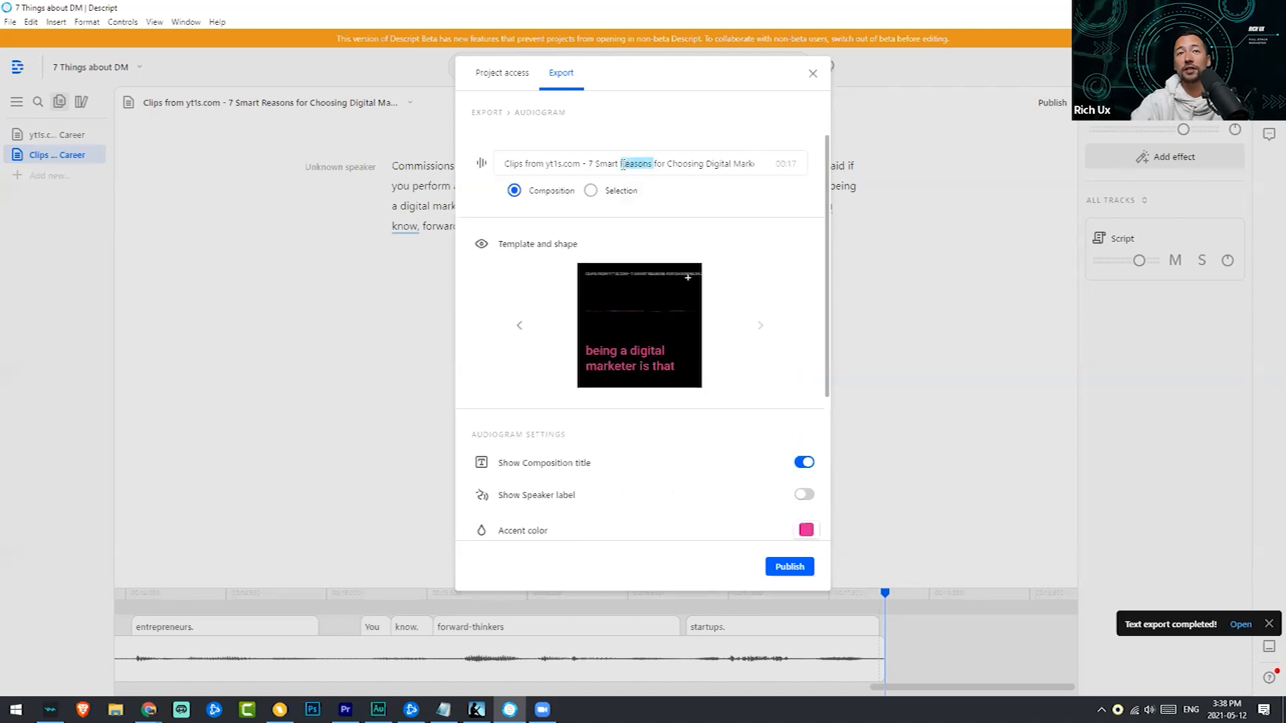
pyautogui.tripleClick(622, 165)
pyautogui.write('Rich')
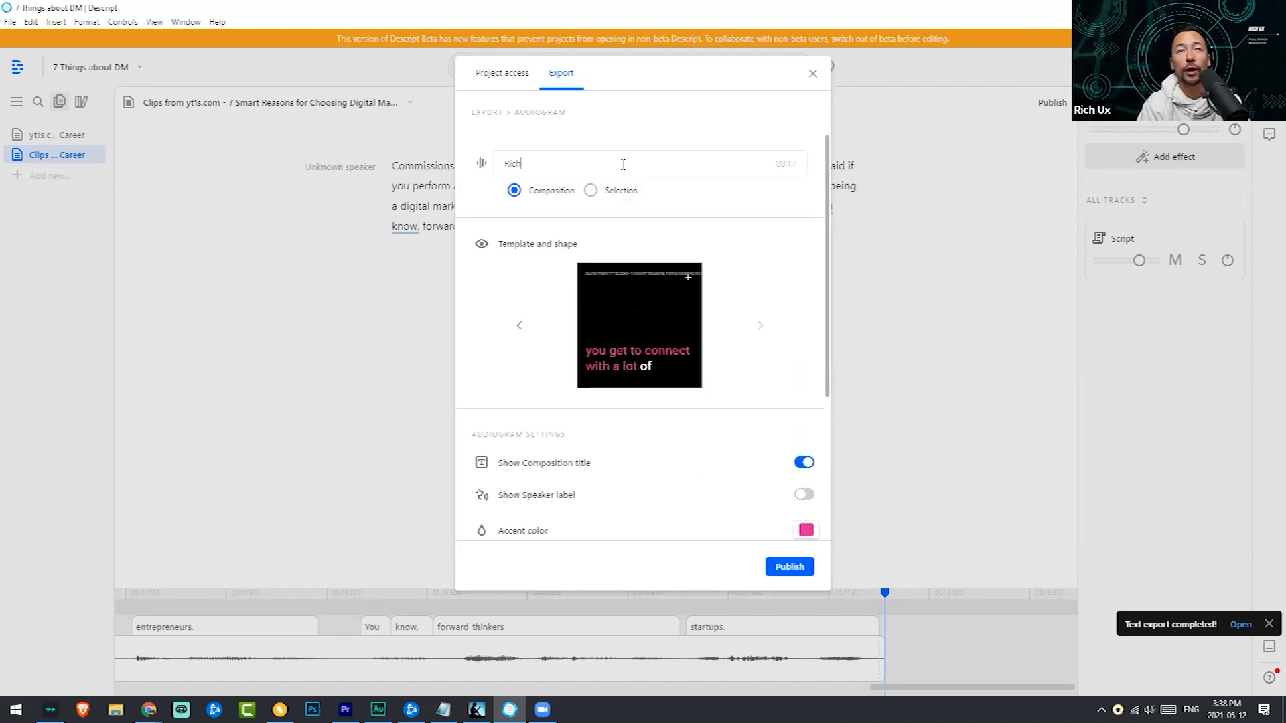
pyautogui.write(' + Niche')
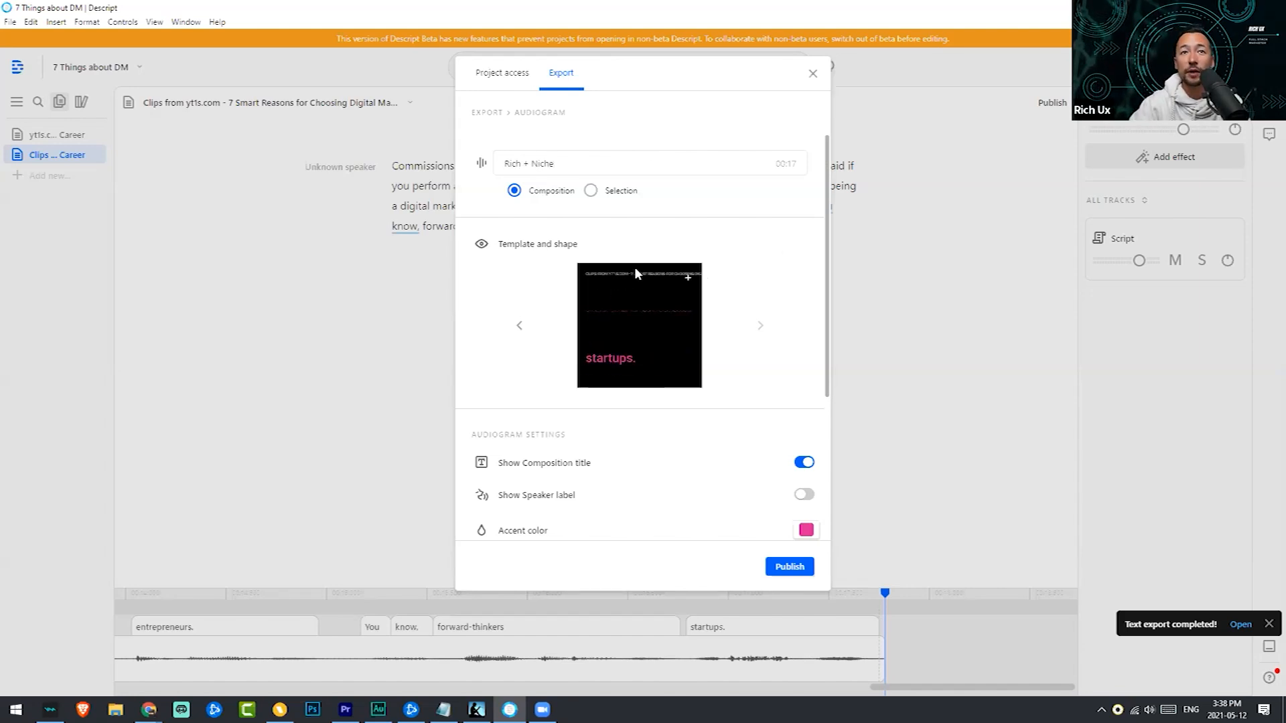
pyautogui.click(520, 328)
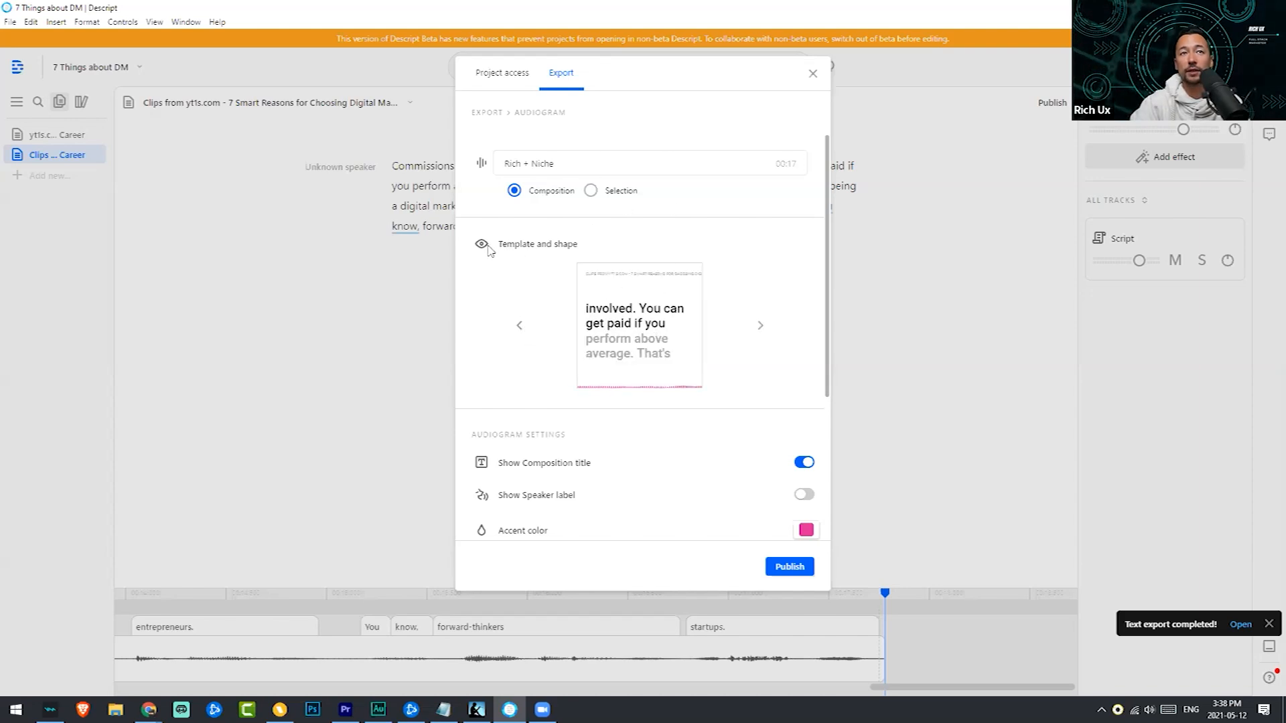
# Turn off the composition title, keep the speaker label off, and set the audiogram's accent color to orange
pyautogui.scroll(-1, 744, 410)
pyautogui.click(805, 376)
pyautogui.click(805, 406)
pyautogui.click(804, 406)
pyautogui.click(806, 441)
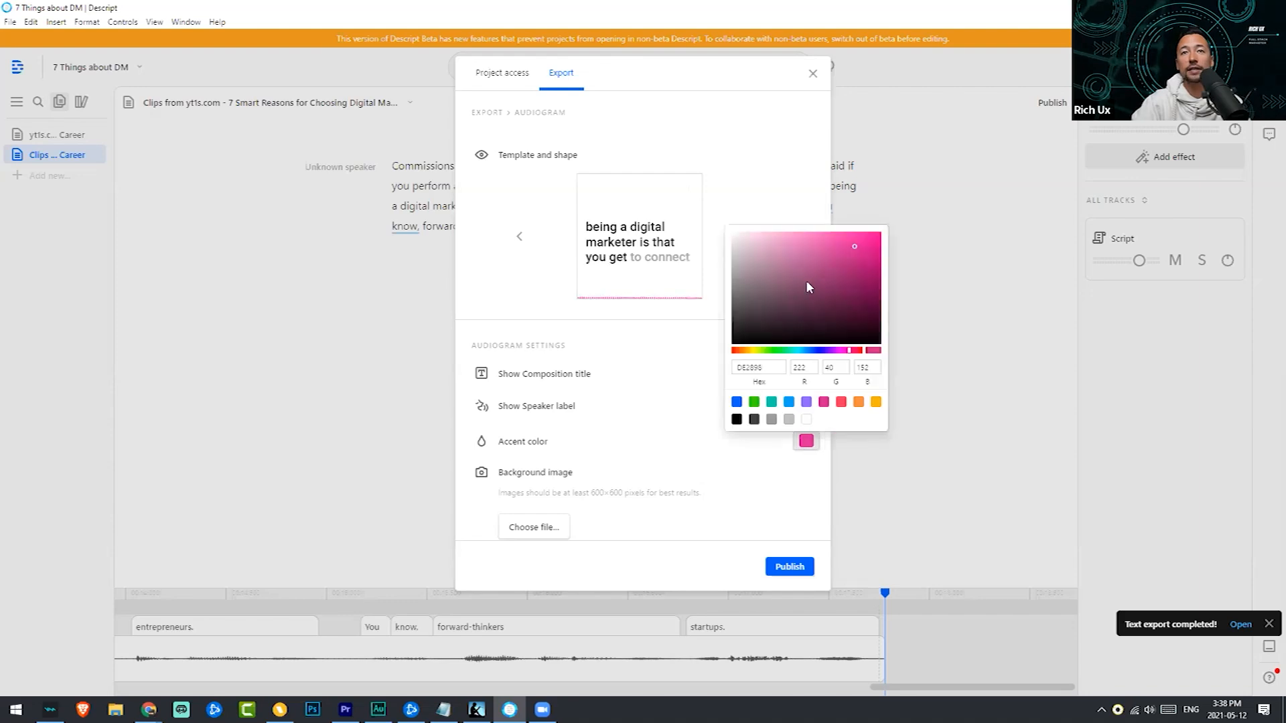
pyautogui.click(858, 403)
pyautogui.click(673, 387)
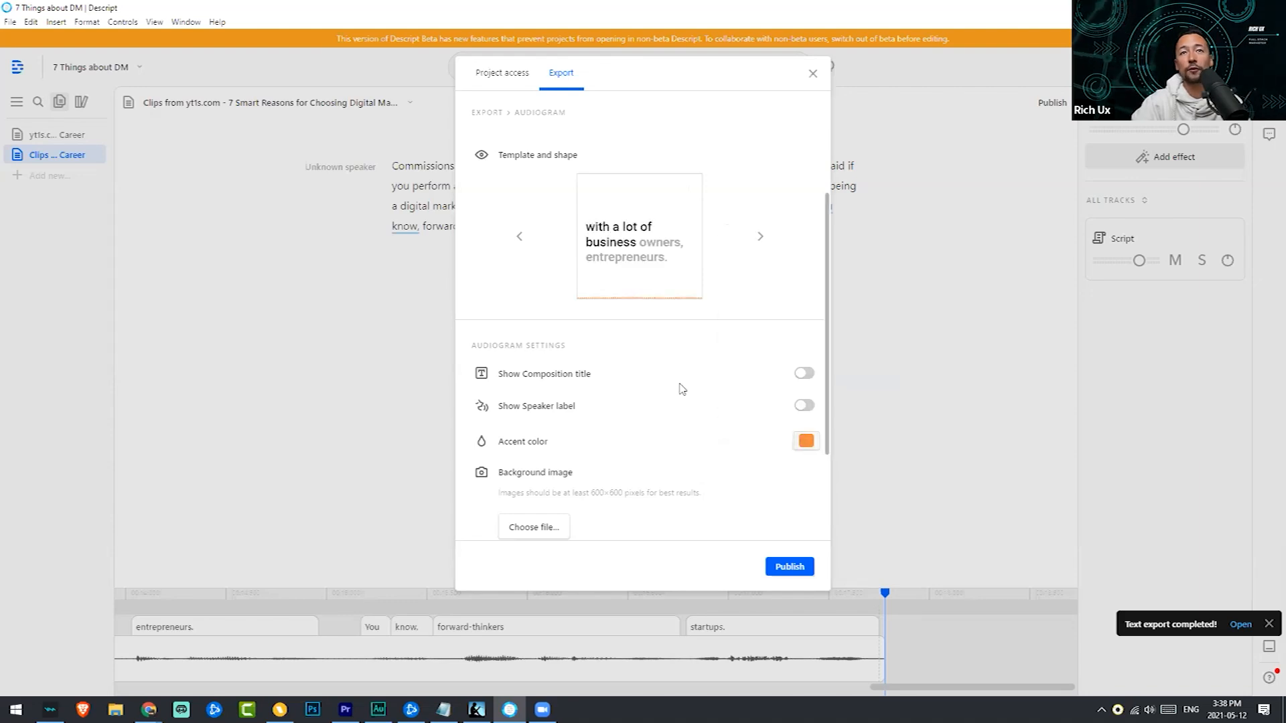
# Review the remaining audiogram settings and publish the audiogram
pyautogui.scroll(-1, 744, 421)
pyautogui.scroll(1, 749, 409)
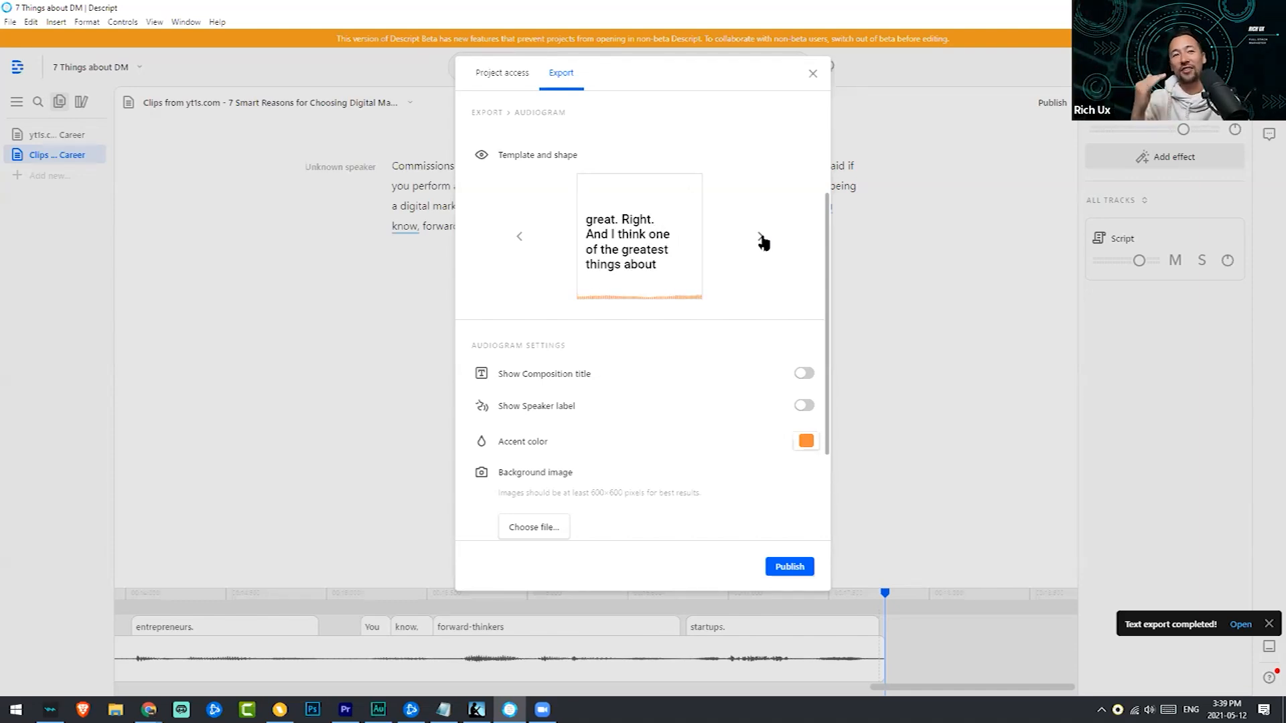
pyautogui.scroll(-2, 764, 355)
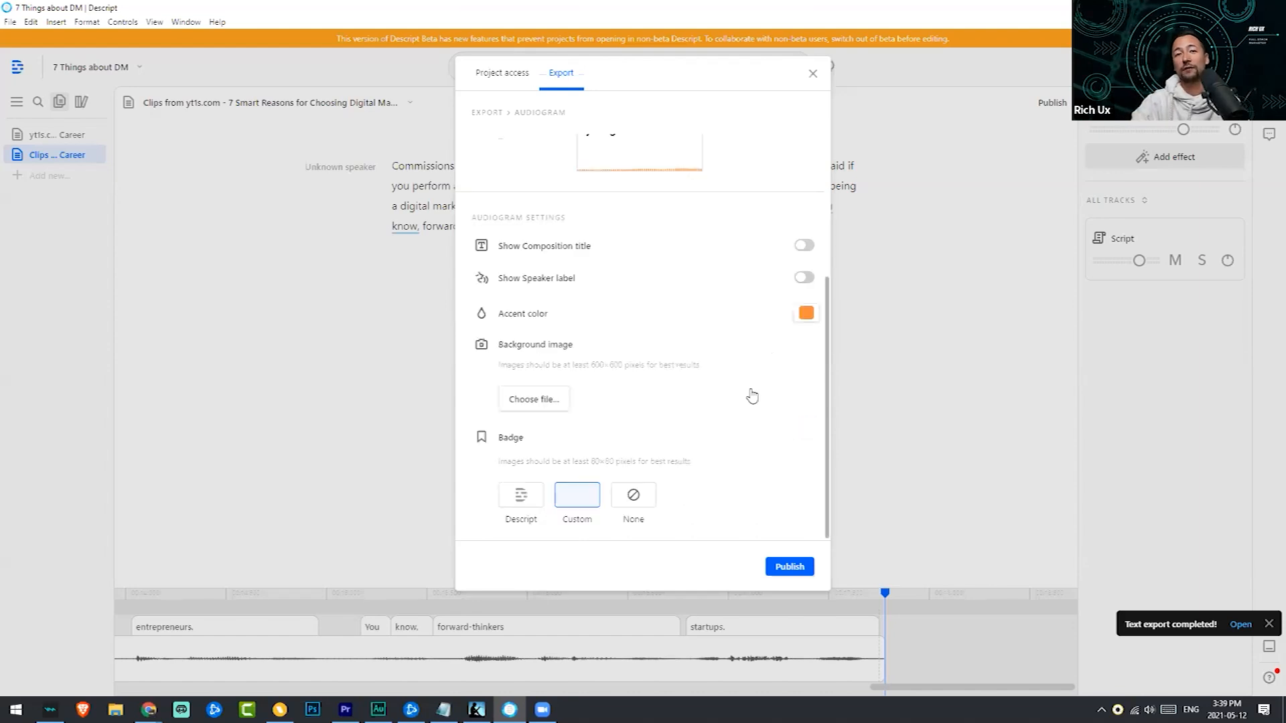
pyautogui.scroll(2, 741, 377)
pyautogui.scroll(-2, 741, 385)
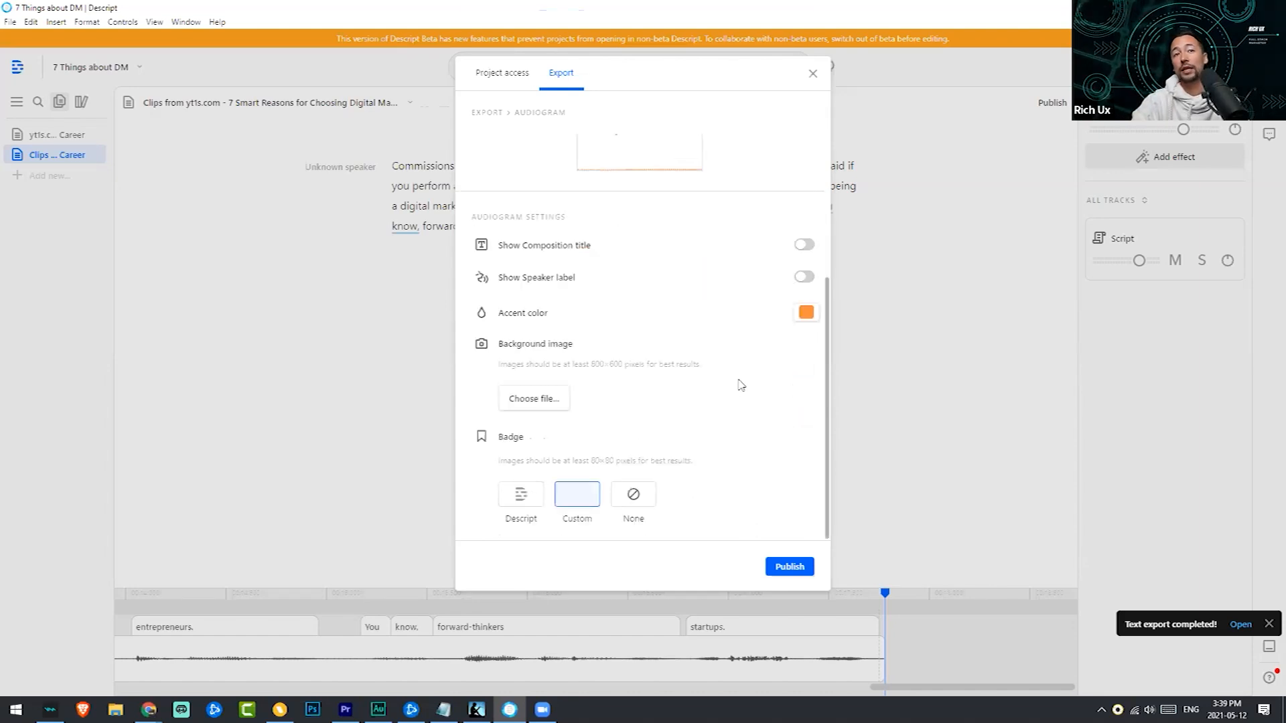
pyautogui.click(802, 565)
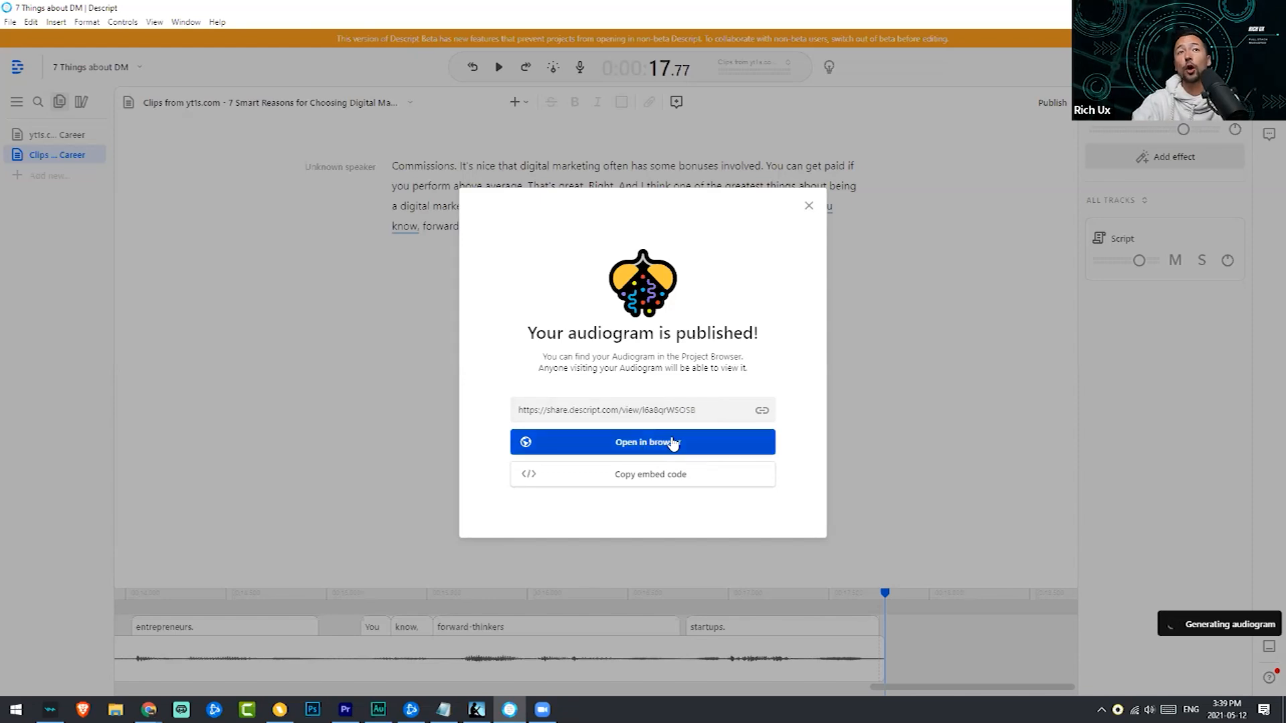
# Open the published audiogram in the browser, reload its page, and download it
pyautogui.click(643, 443)
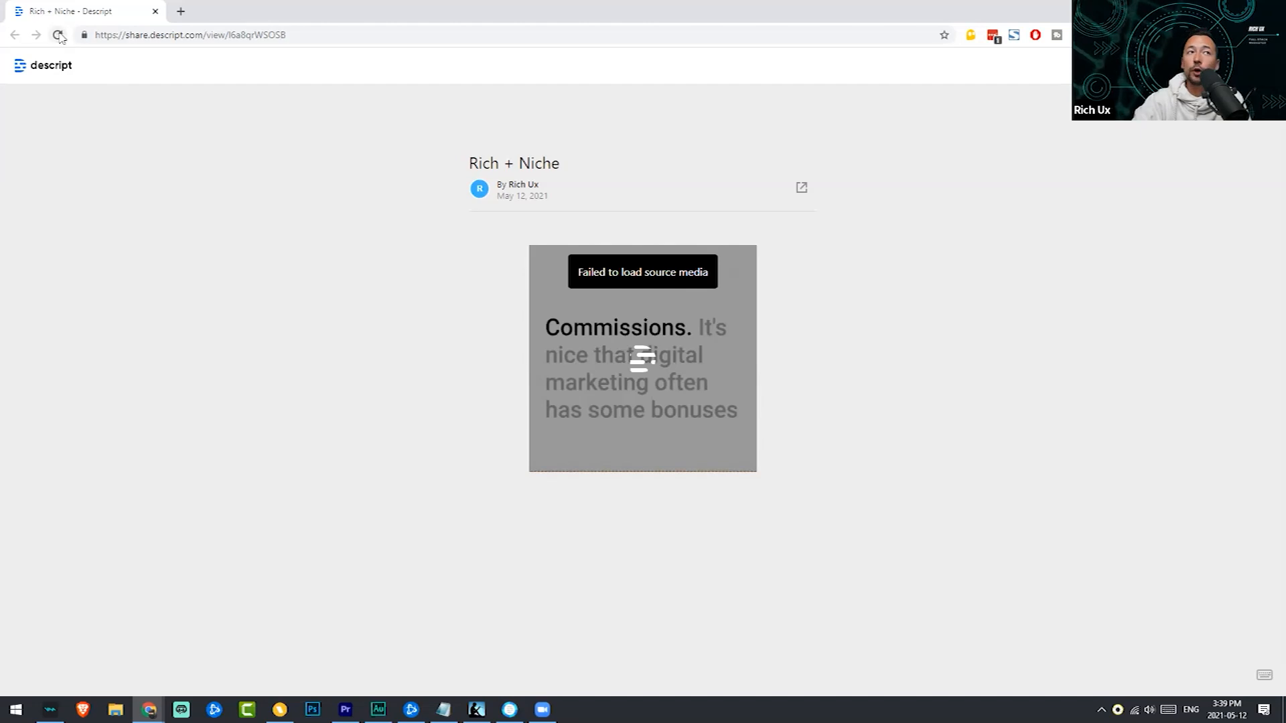
pyautogui.click(58, 34)
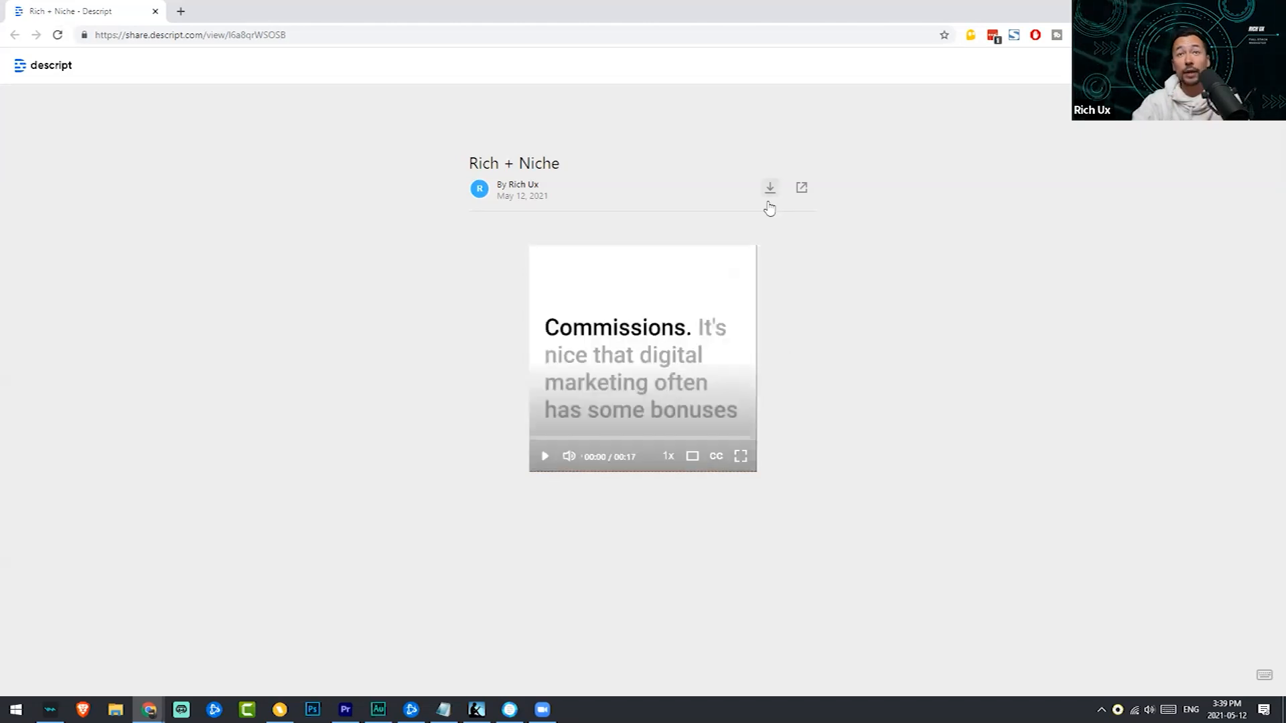
pyautogui.click(770, 189)
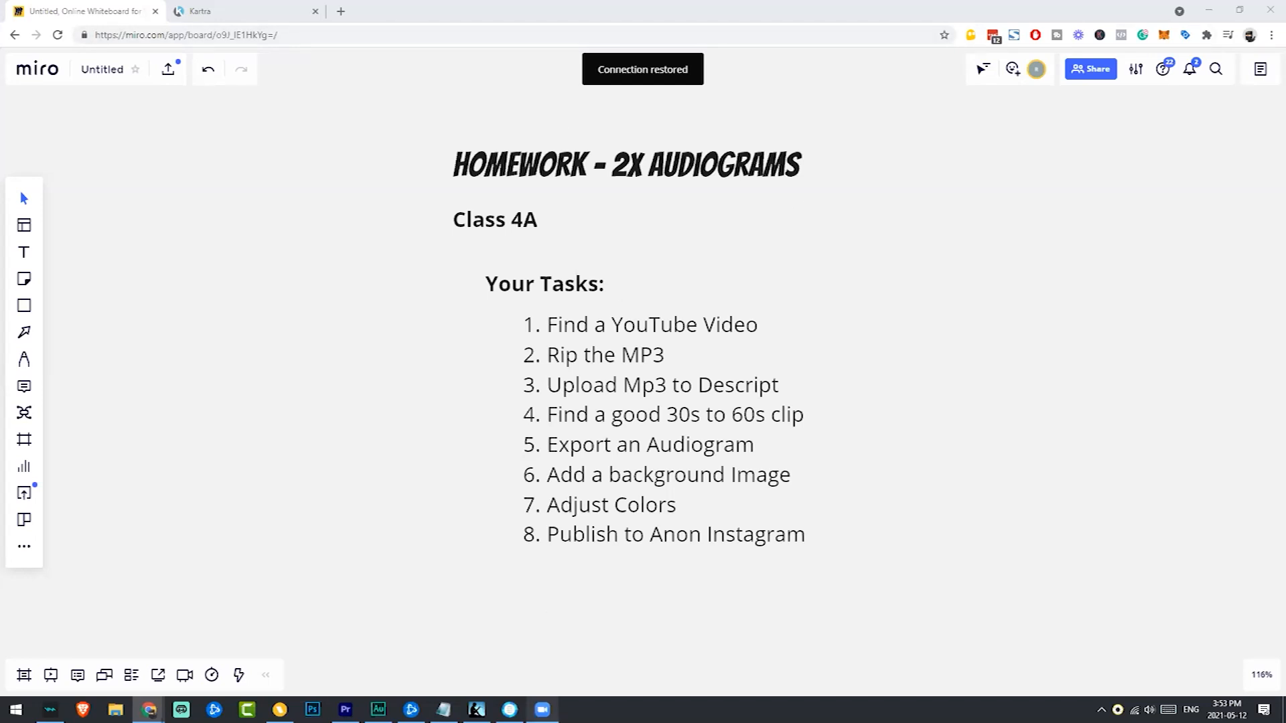
# Switch to Descript, close the published-audiogram notice, and shrink its window so the desktop behind it is visible
pyautogui.click(510, 709)
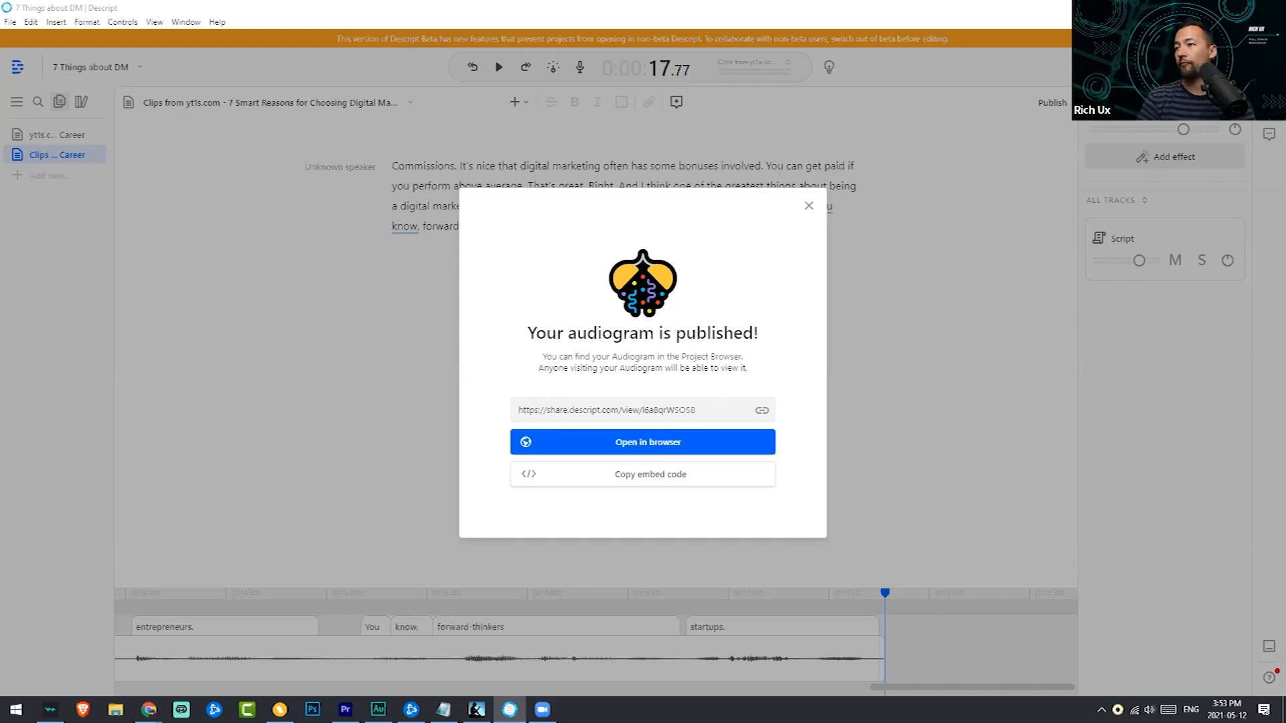
pyautogui.click(809, 207)
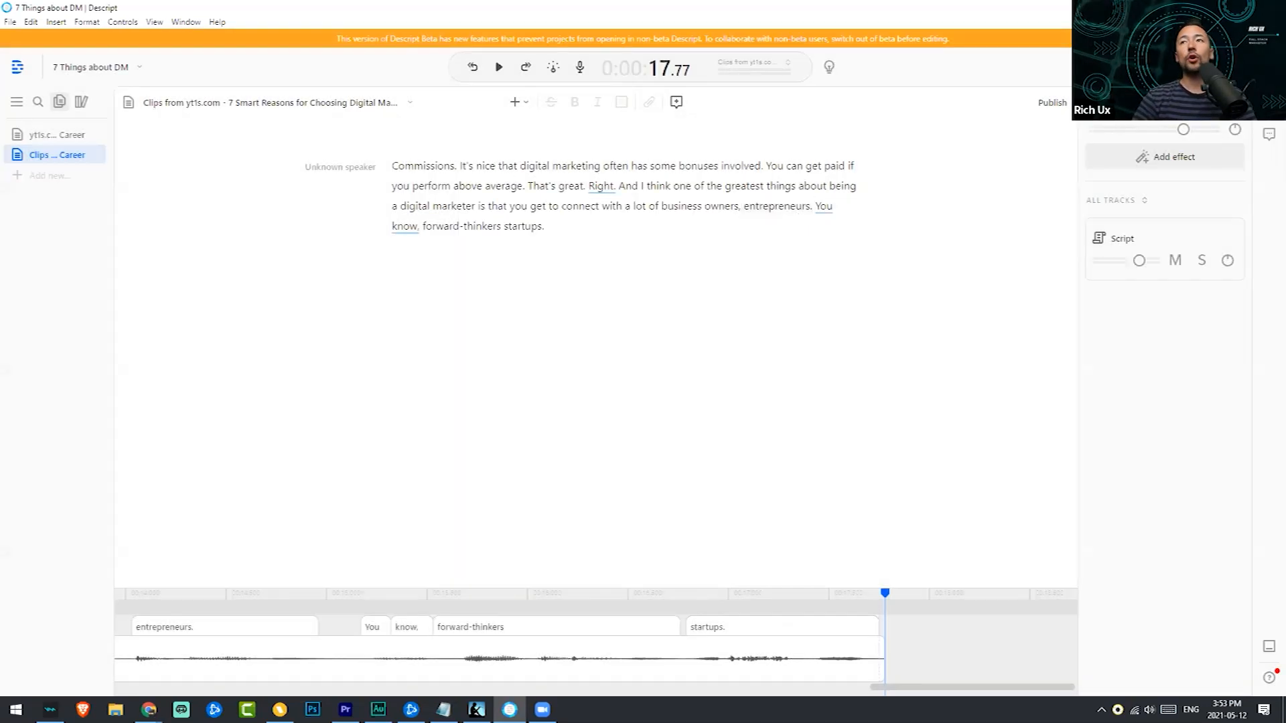
pyautogui.click(1239, 8)
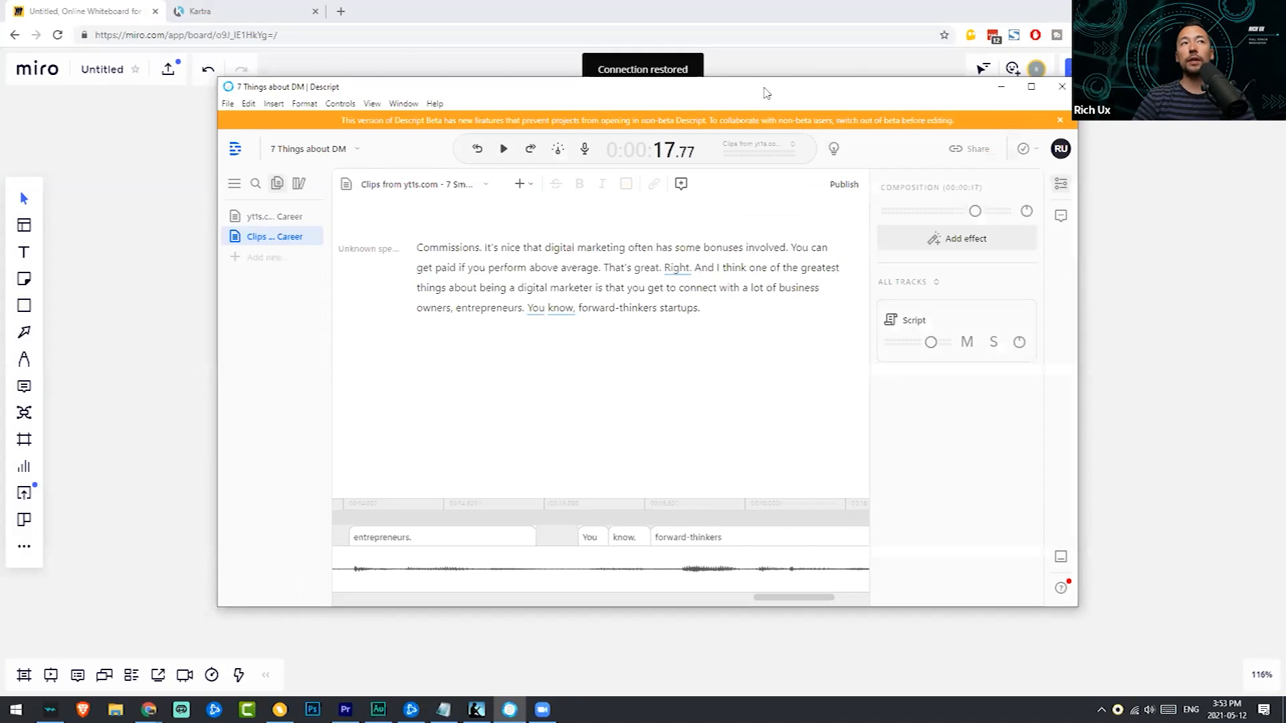
pyautogui.click(1209, 8)
pyautogui.click(1209, 8)
pyautogui.moveTo(771, 92); pyautogui.dragTo(838, 66)
# Create a new project named "Video 2" and add the yt1s.com MP3 from the desktop to its composition
pyautogui.click(294, 77)
pyautogui.click(321, 94)
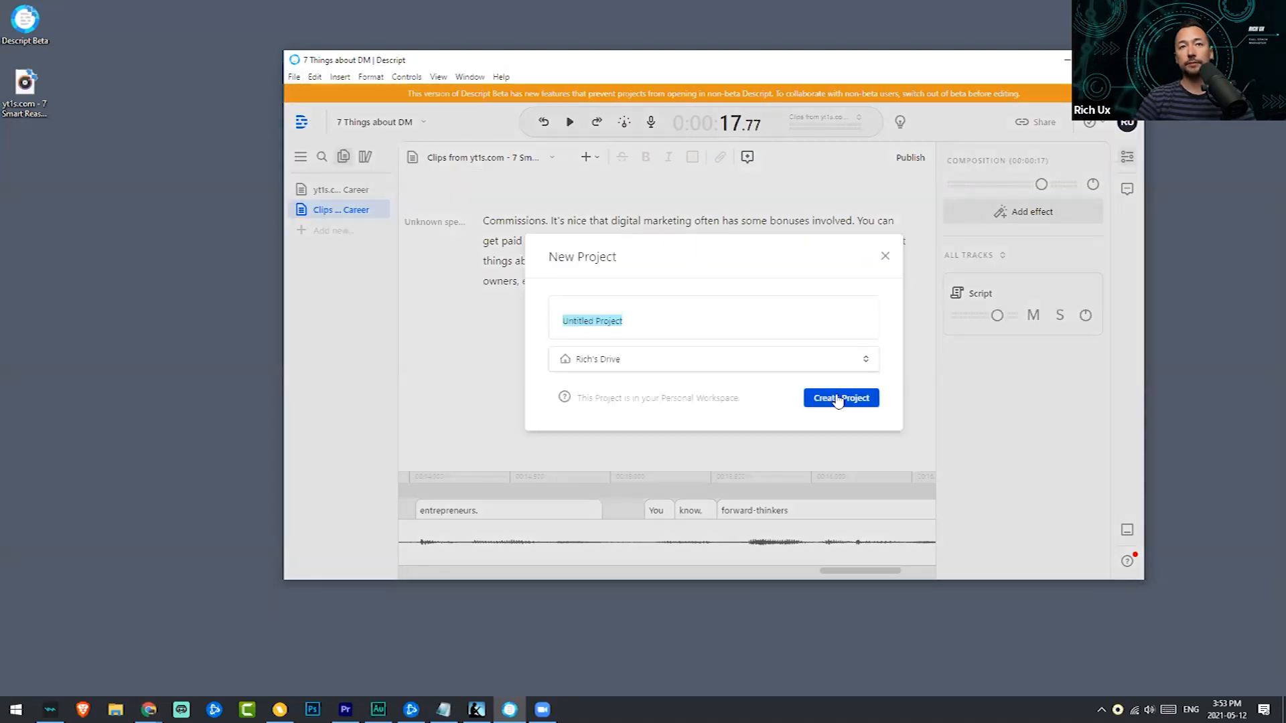
pyautogui.write('video 2')
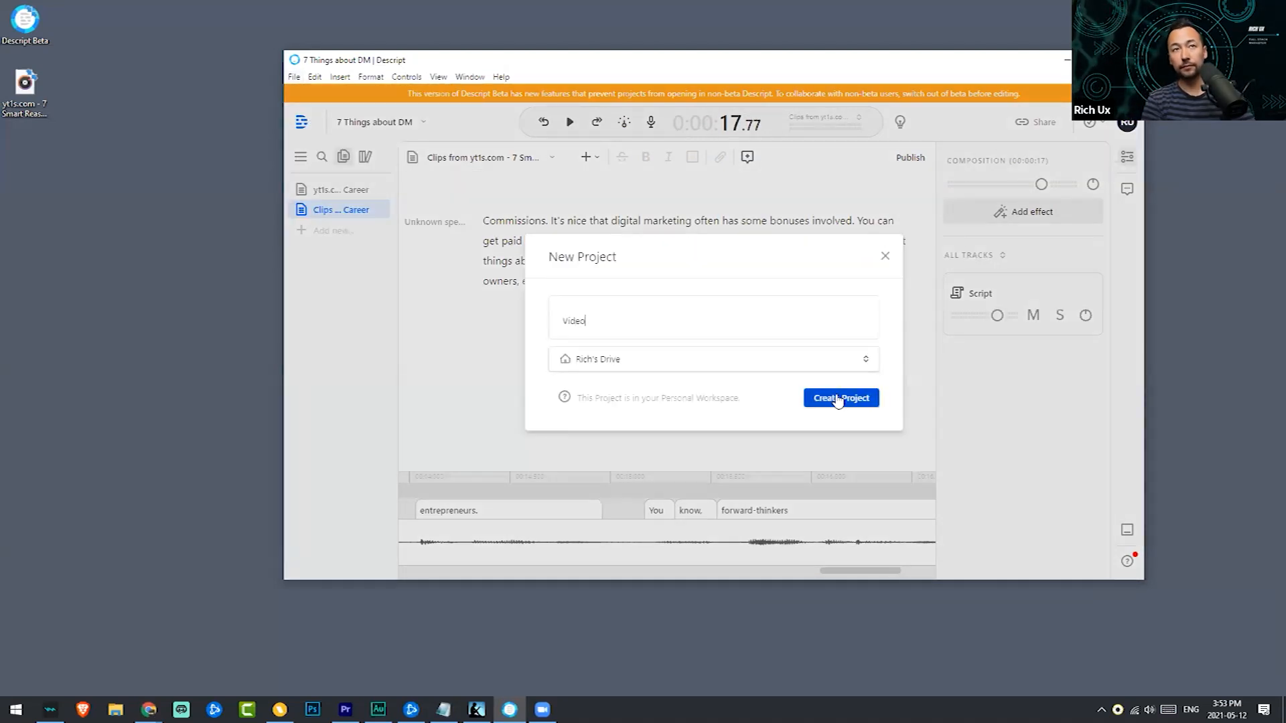
pyautogui.click(838, 401)
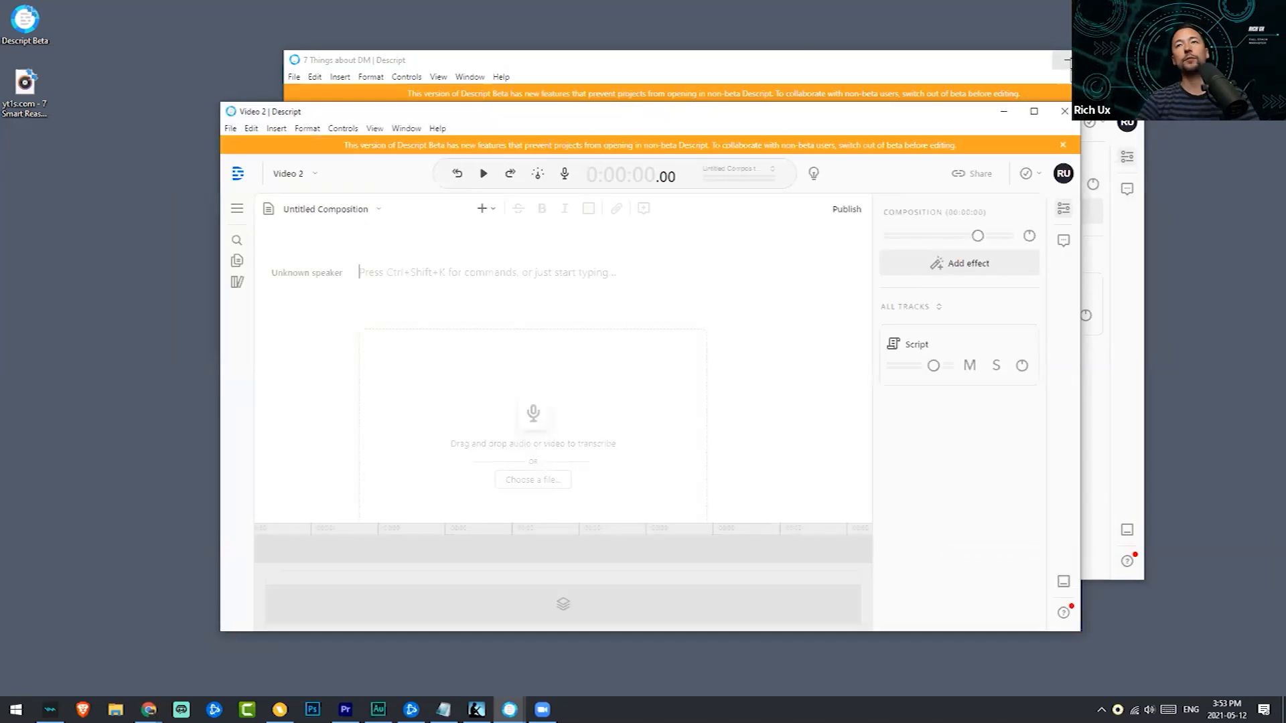
pyautogui.click(1066, 61)
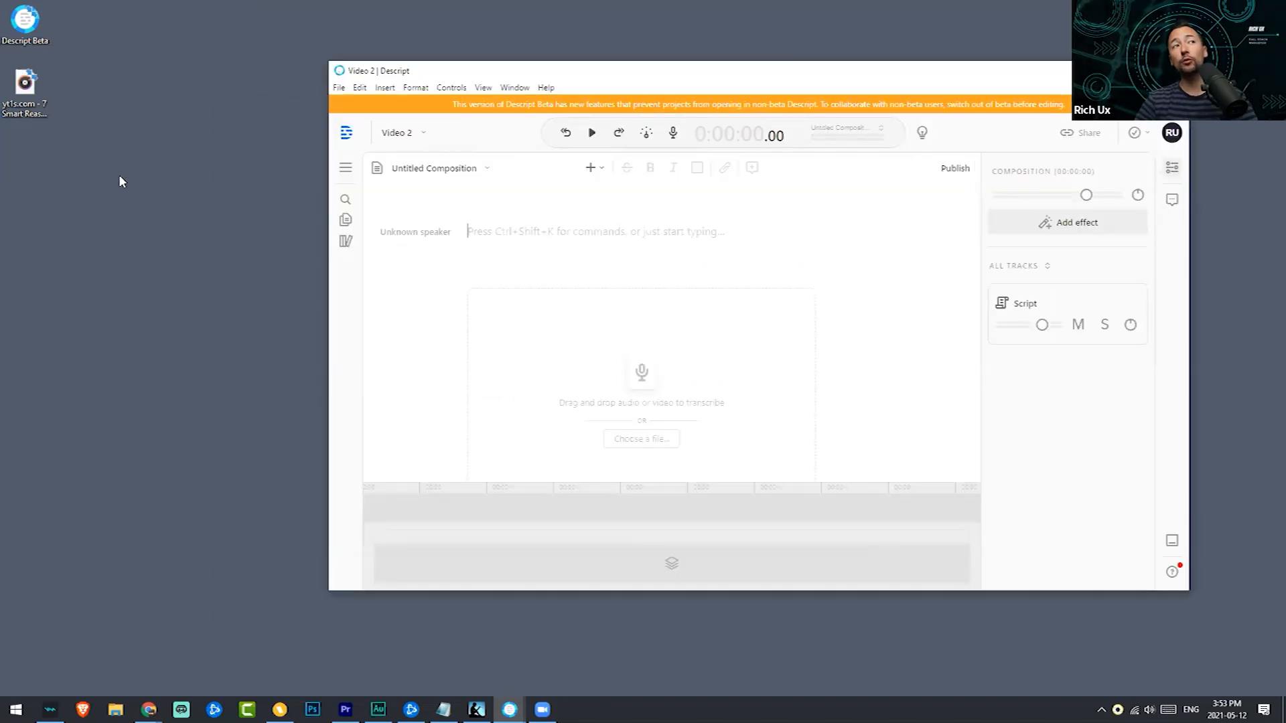
pyautogui.moveTo(40, 107); pyautogui.dragTo(636, 379)
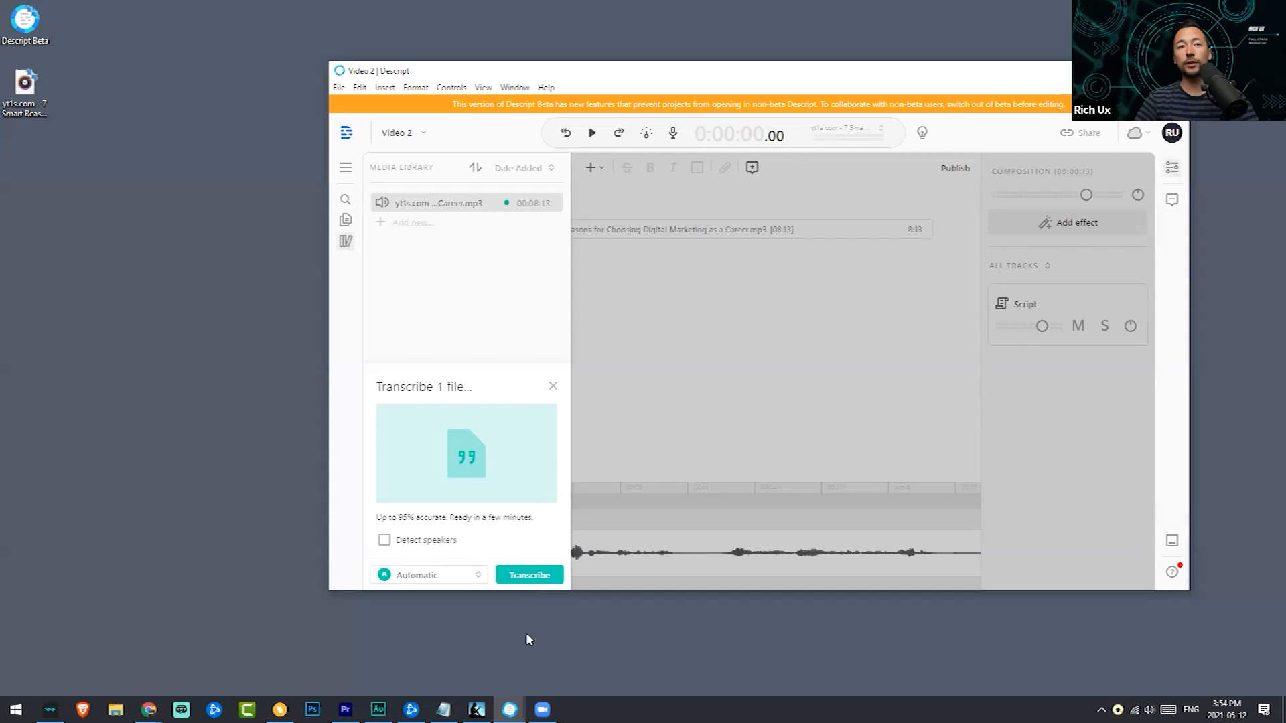
# Switch to the "7 Things about DM" project, open the full transcript composition, and maximize the window
pyautogui.click(509, 710)
pyautogui.moveTo(509, 710)
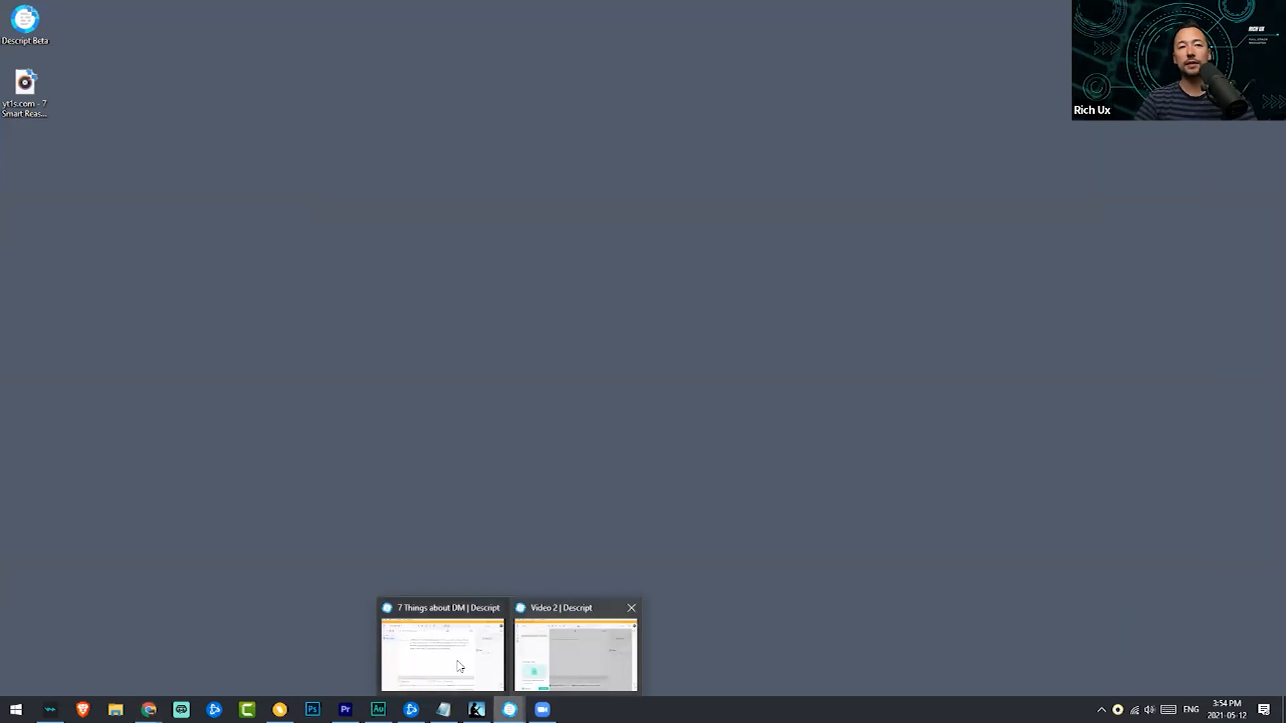
pyautogui.click(462, 663)
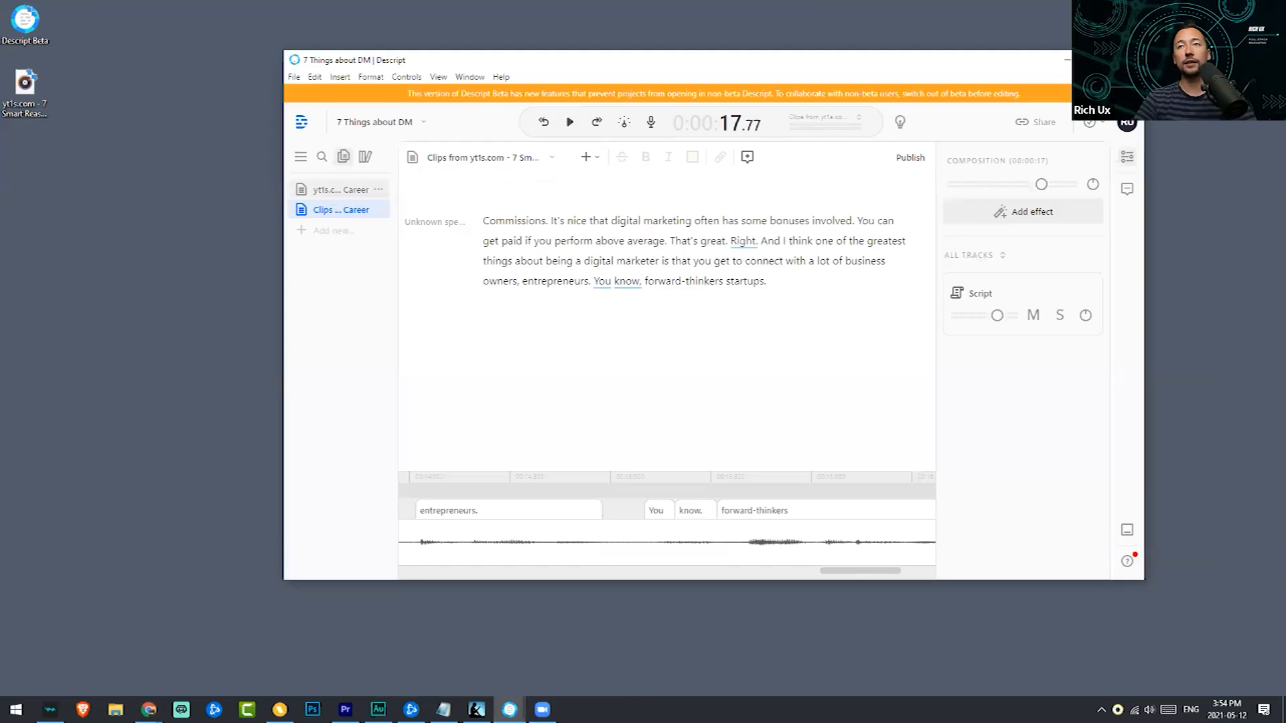
pyautogui.click(355, 190)
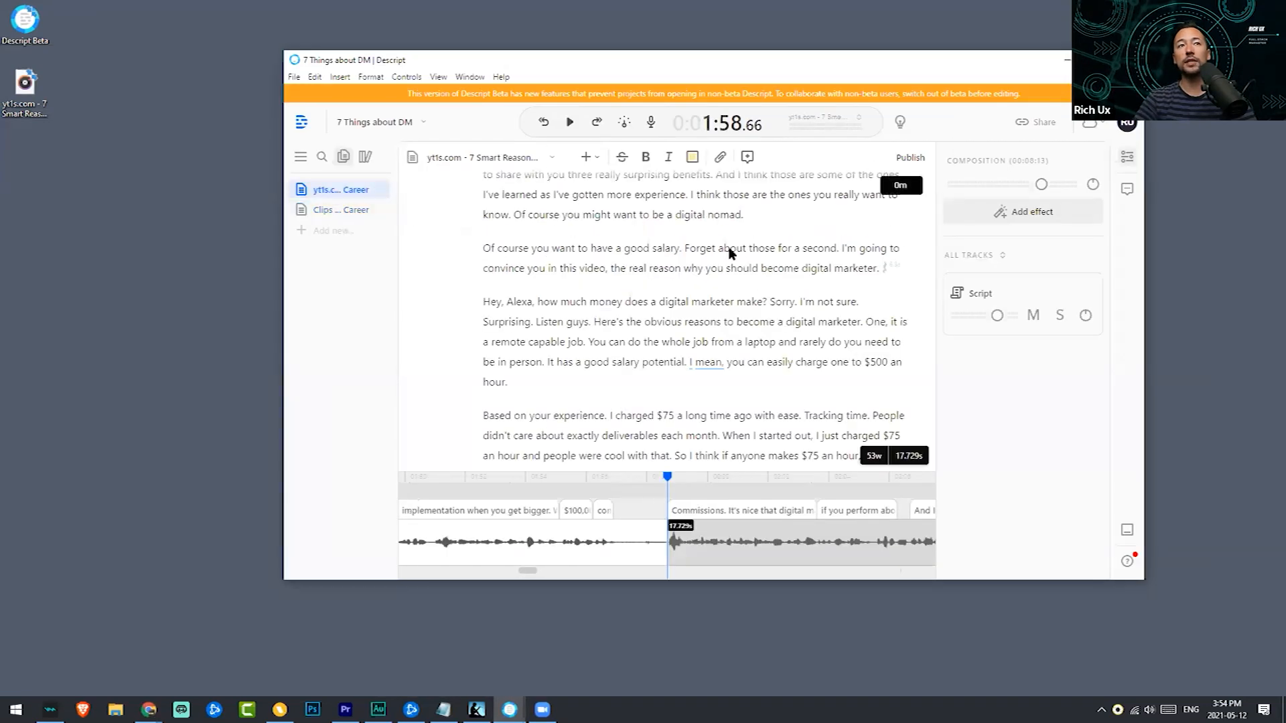
pyautogui.doubleClick(643, 60)
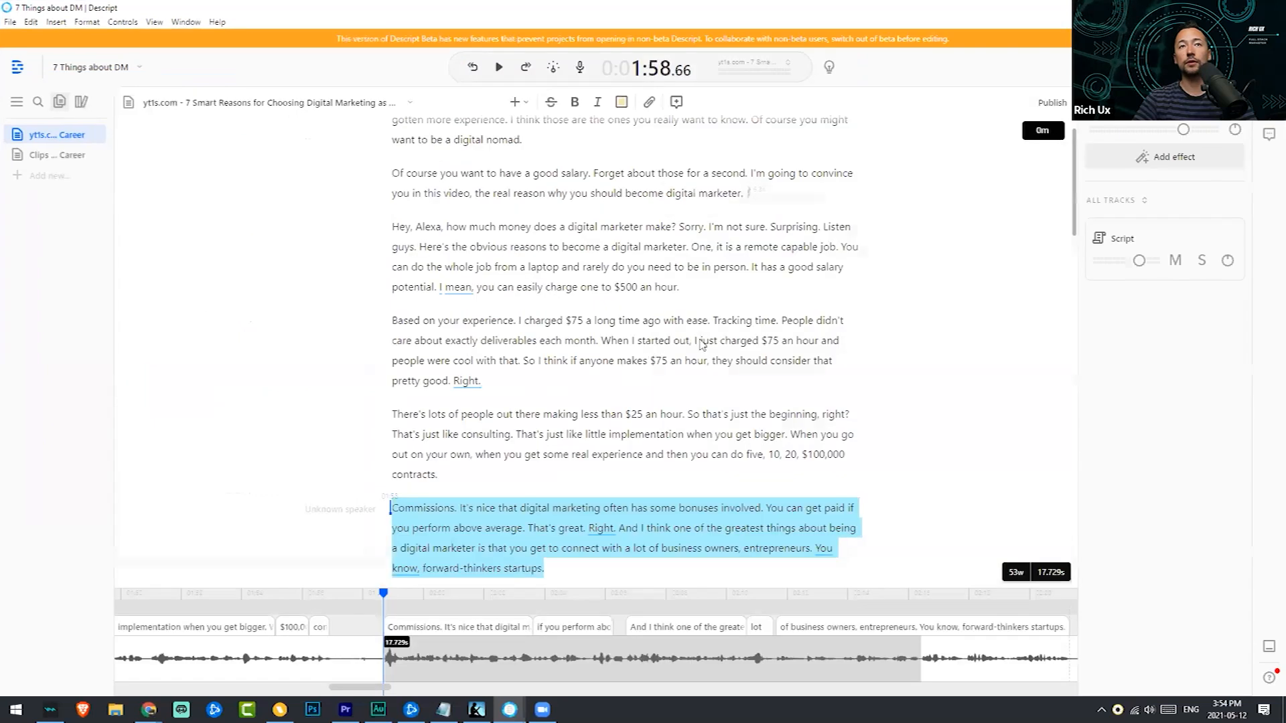
# Replace the unknown speaker label at the start of the transcript with the speaker's first name
pyautogui.click(601, 337)
pyautogui.scroll(3, 639, 351)
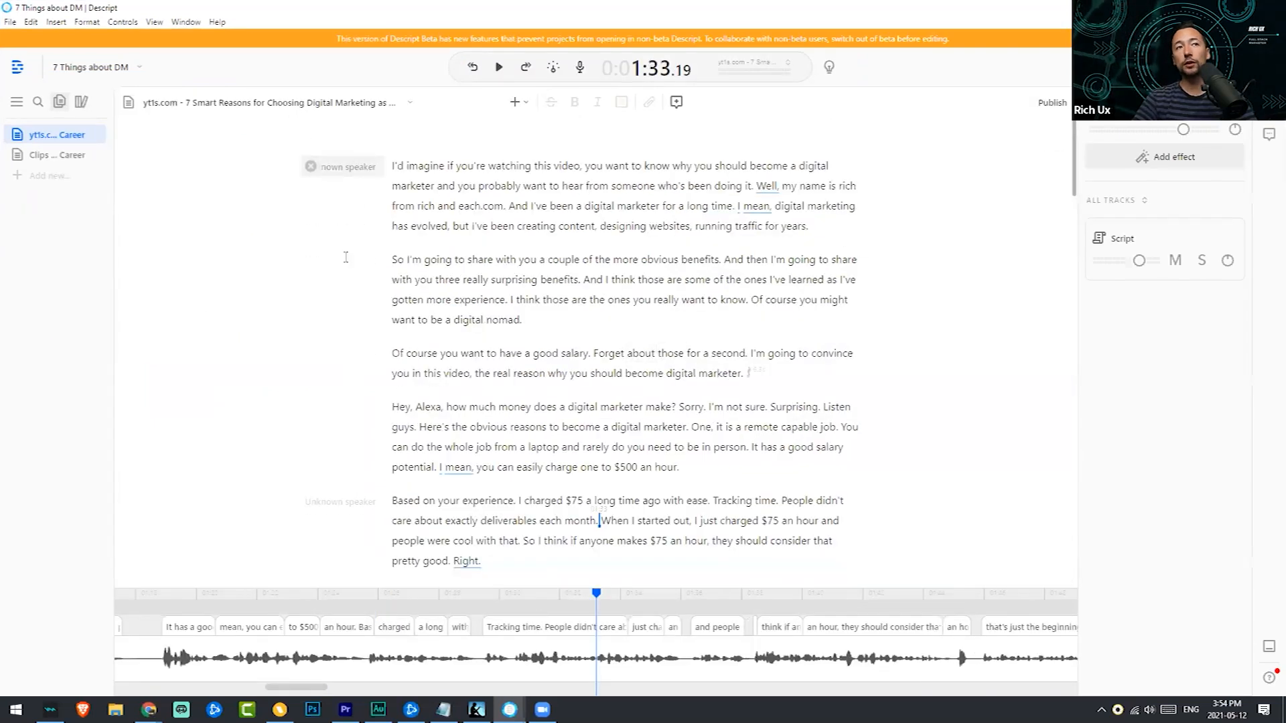
pyautogui.click(334, 166)
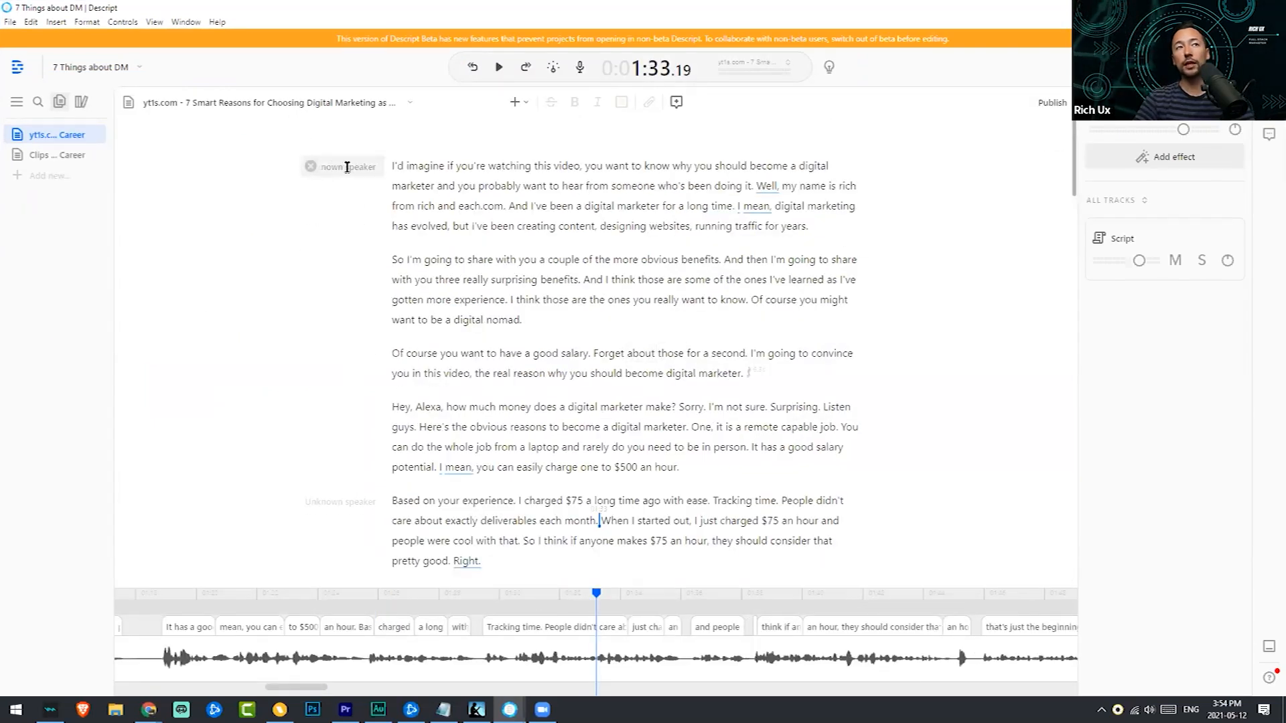
pyautogui.write('Rich')
pyautogui.click(365, 235)
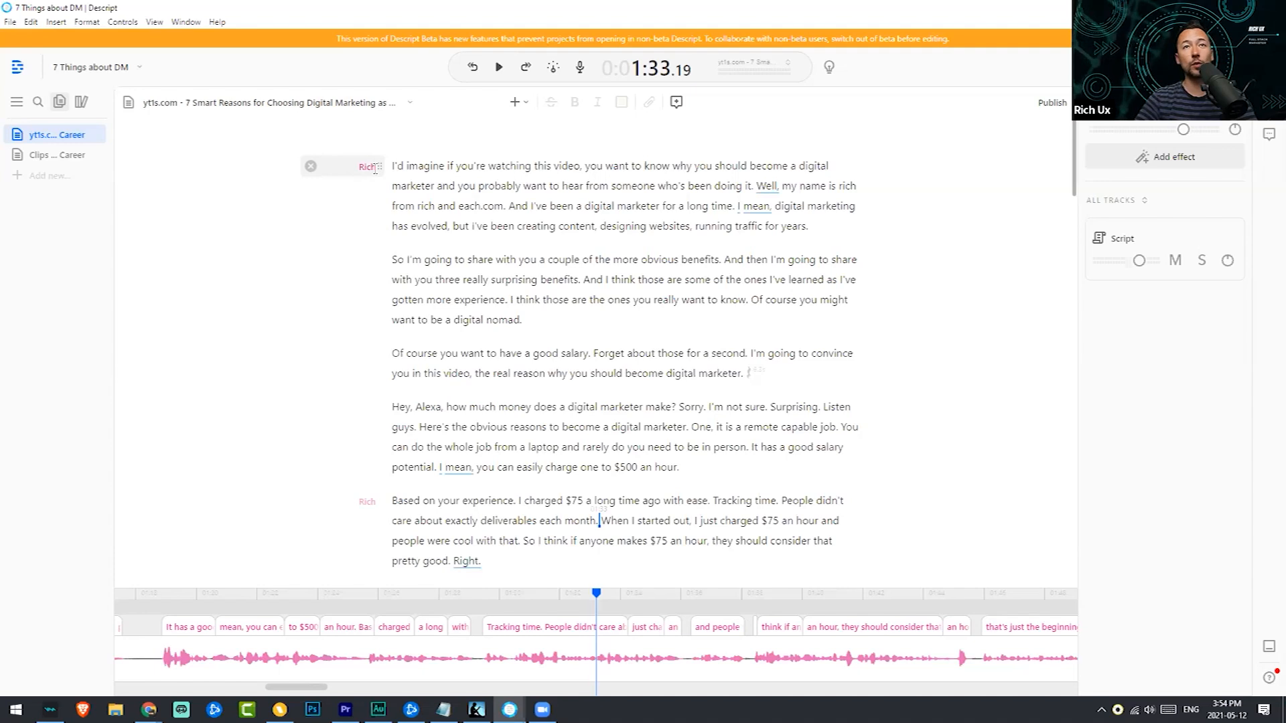
# View the speaker choices and style options for the first paragraph's speaker label, then close them
pyautogui.click(380, 167)
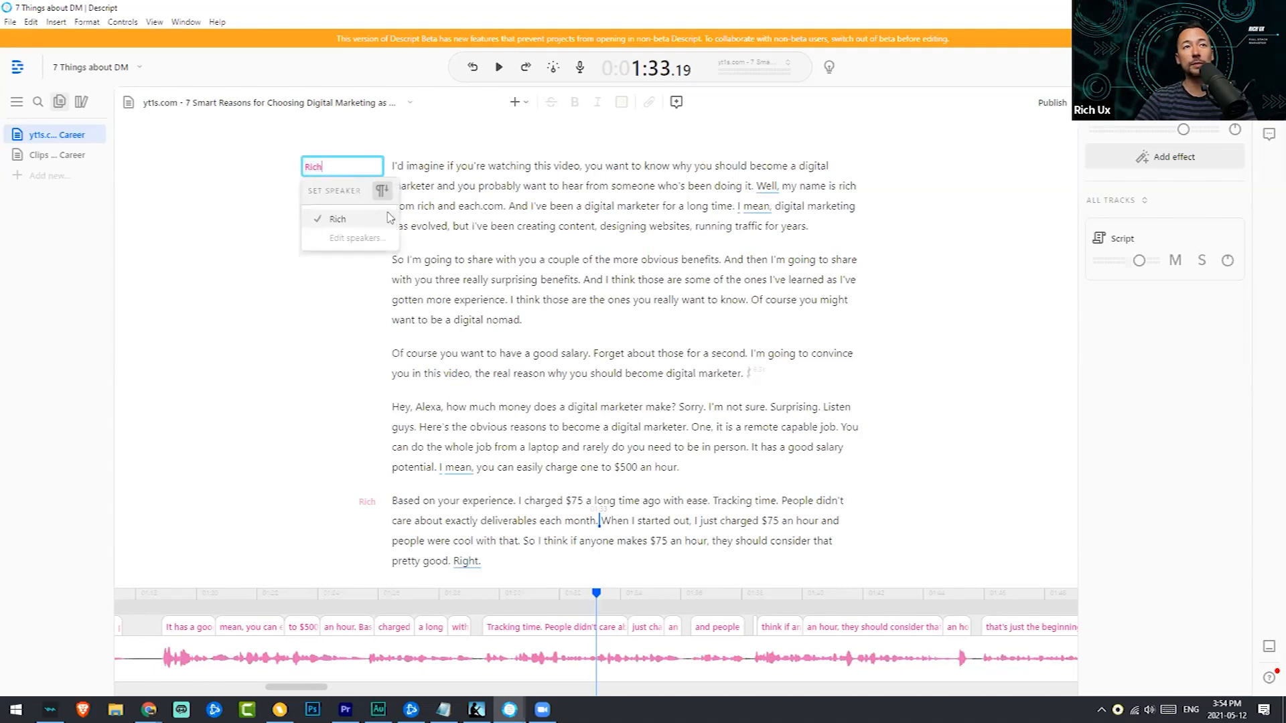
pyautogui.moveTo(388, 221)
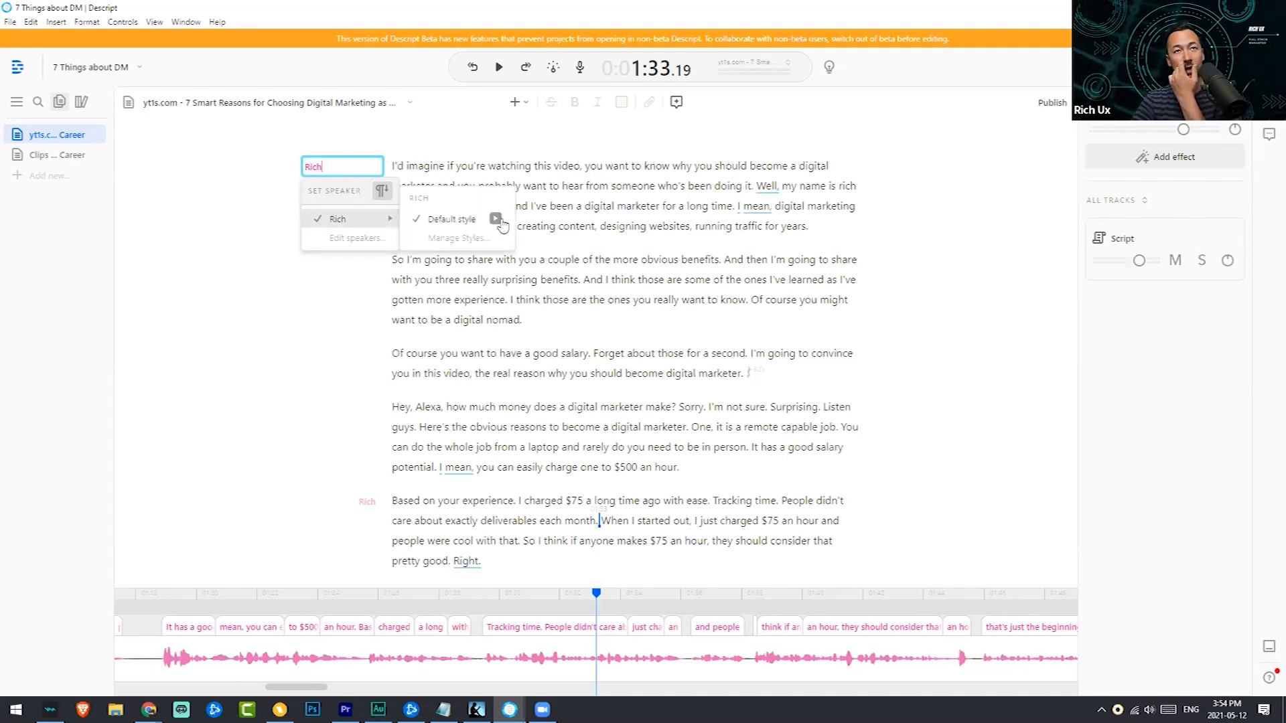
pyautogui.click(319, 303)
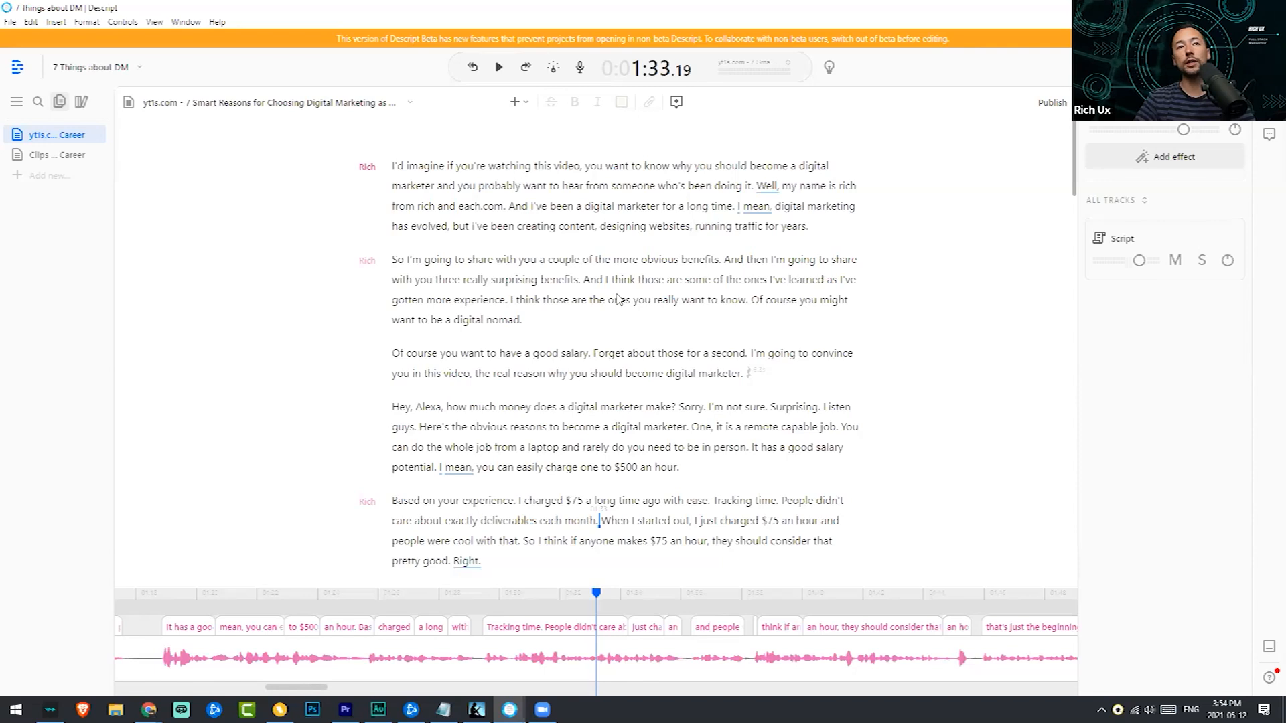
# Select the paragraph beginning "Sally doesn't want to take a chance", play part of it, and make the paragraph bold
pyautogui.scroll(-1, 509, 254)
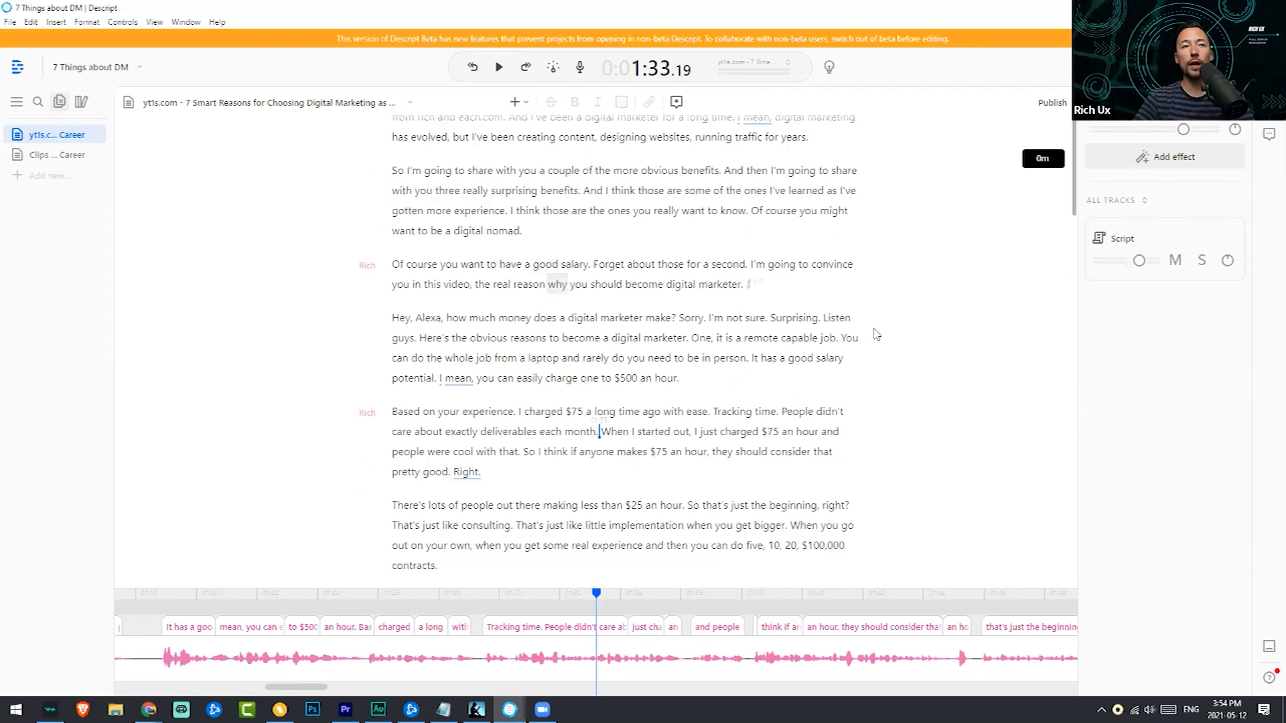
pyautogui.scroll(-3, 879, 333)
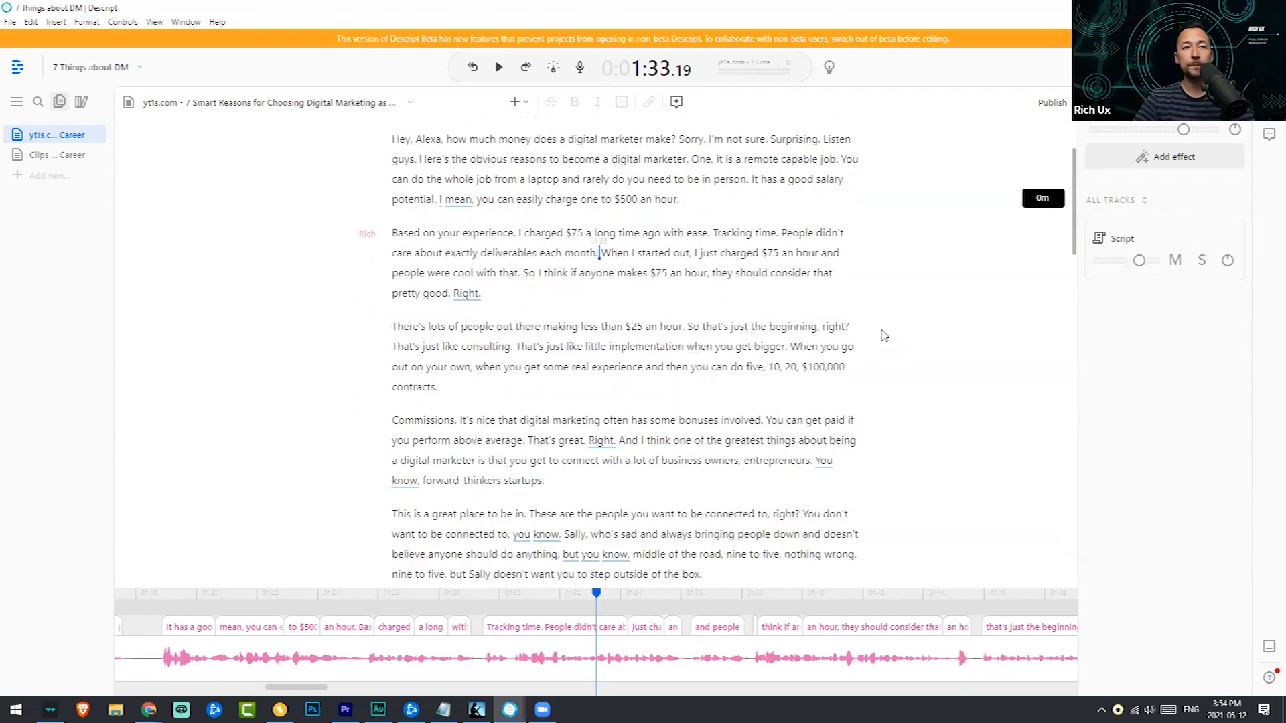
pyautogui.scroll(-2, 888, 331)
pyautogui.scroll(2, 459, 263)
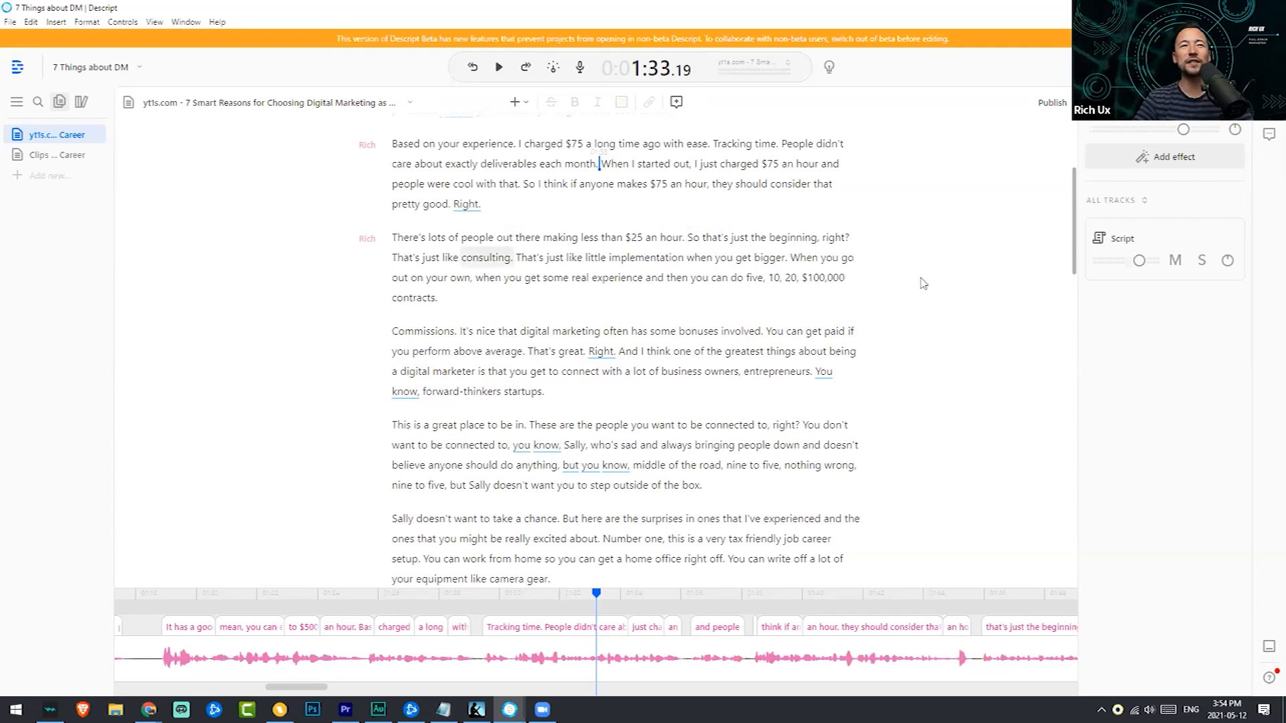
pyautogui.scroll(-3, 919, 288)
pyautogui.scroll(-3, 919, 286)
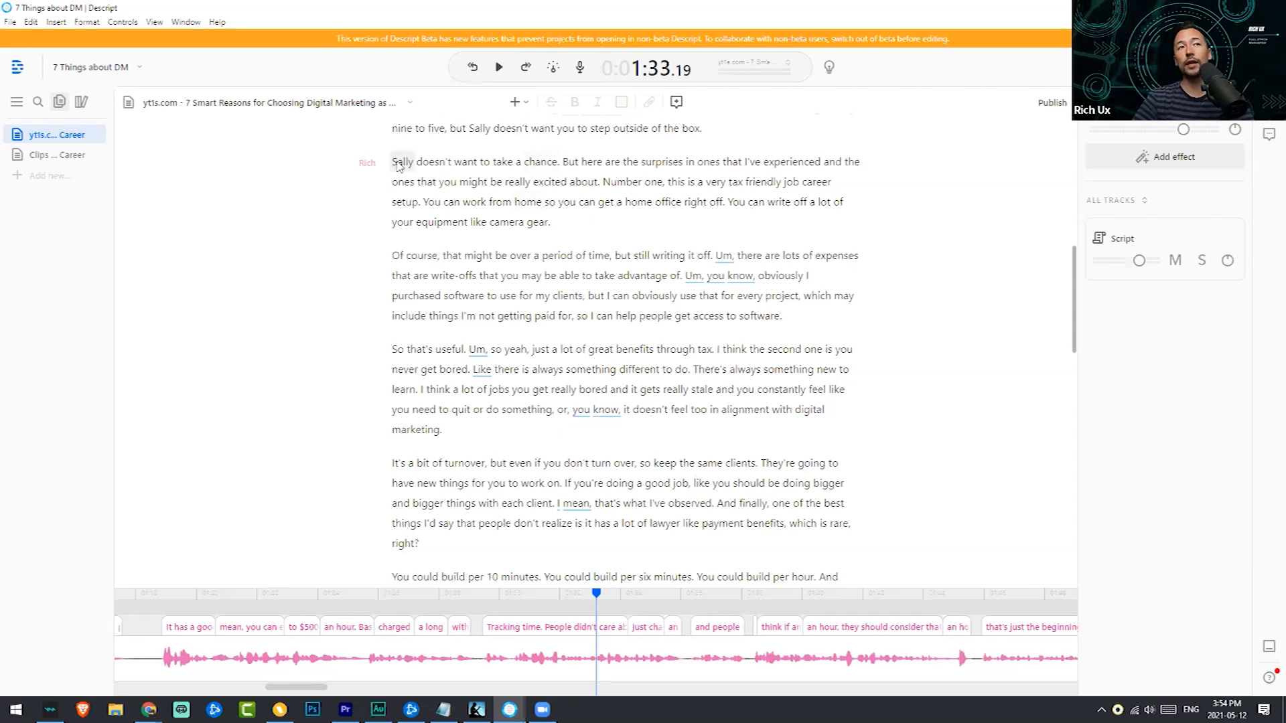
pyautogui.moveTo(393, 163); pyautogui.dragTo(586, 230)
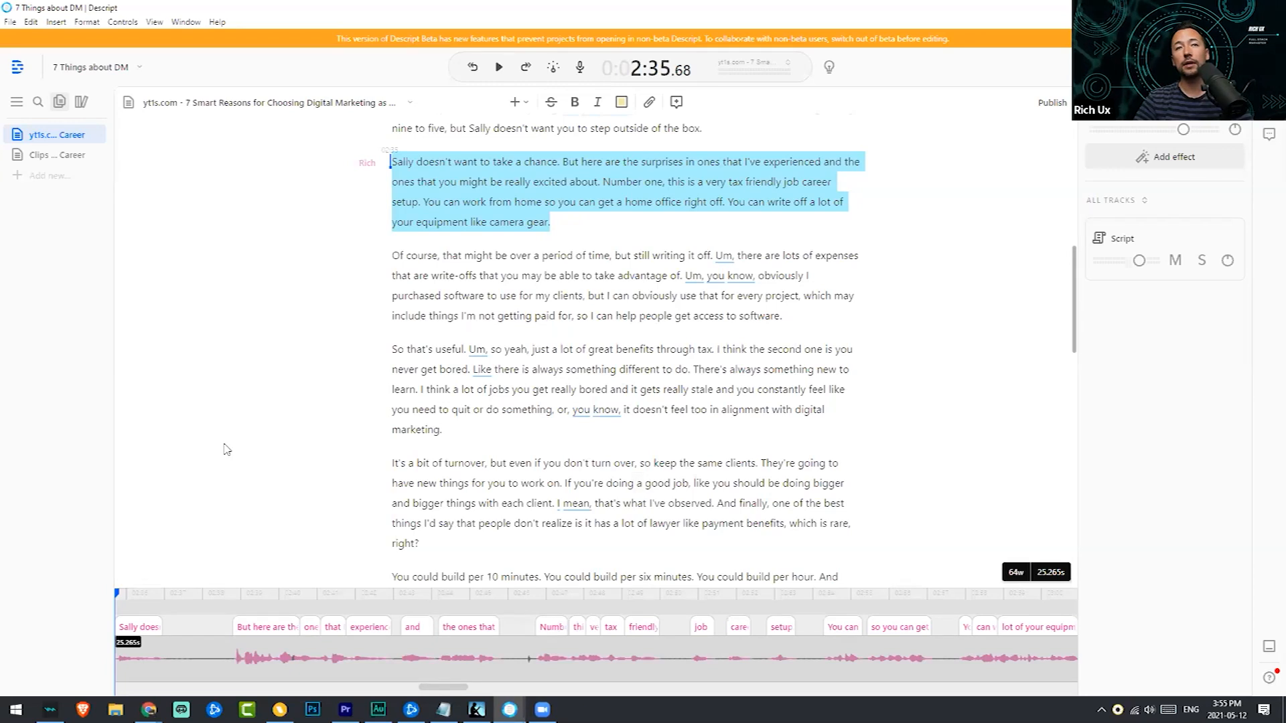
pyautogui.press('space')
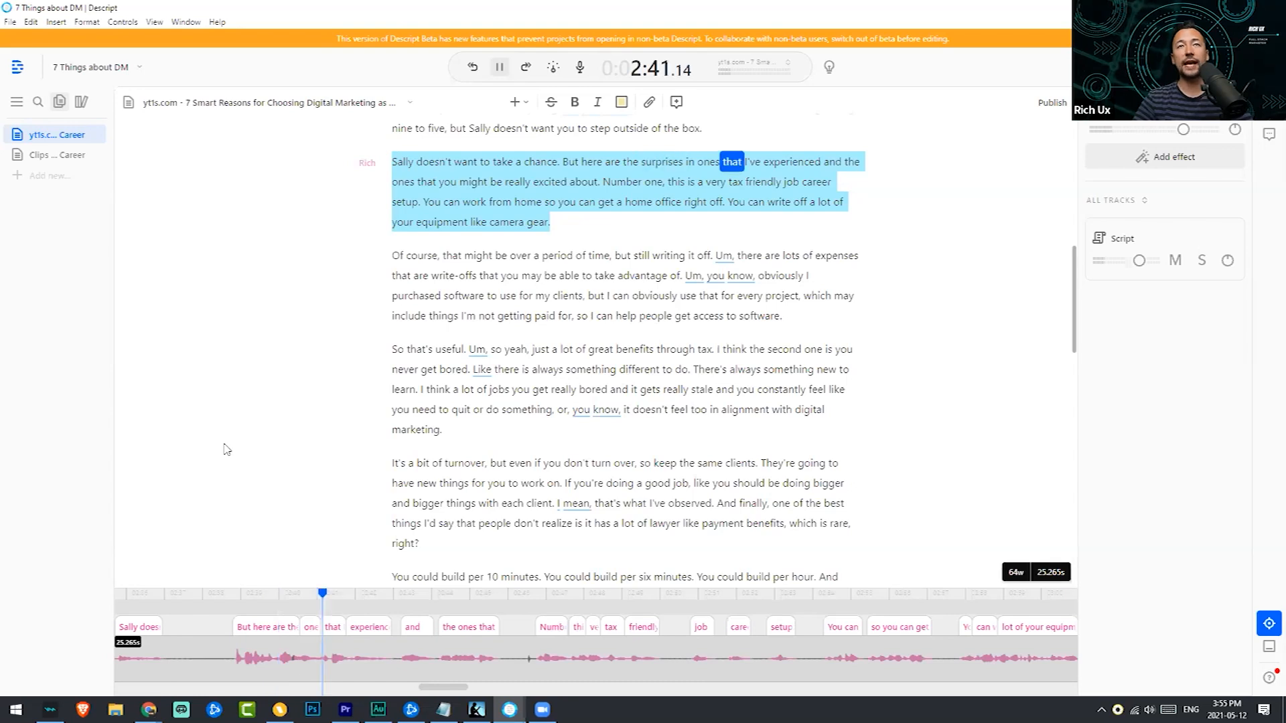
pyautogui.press('space')
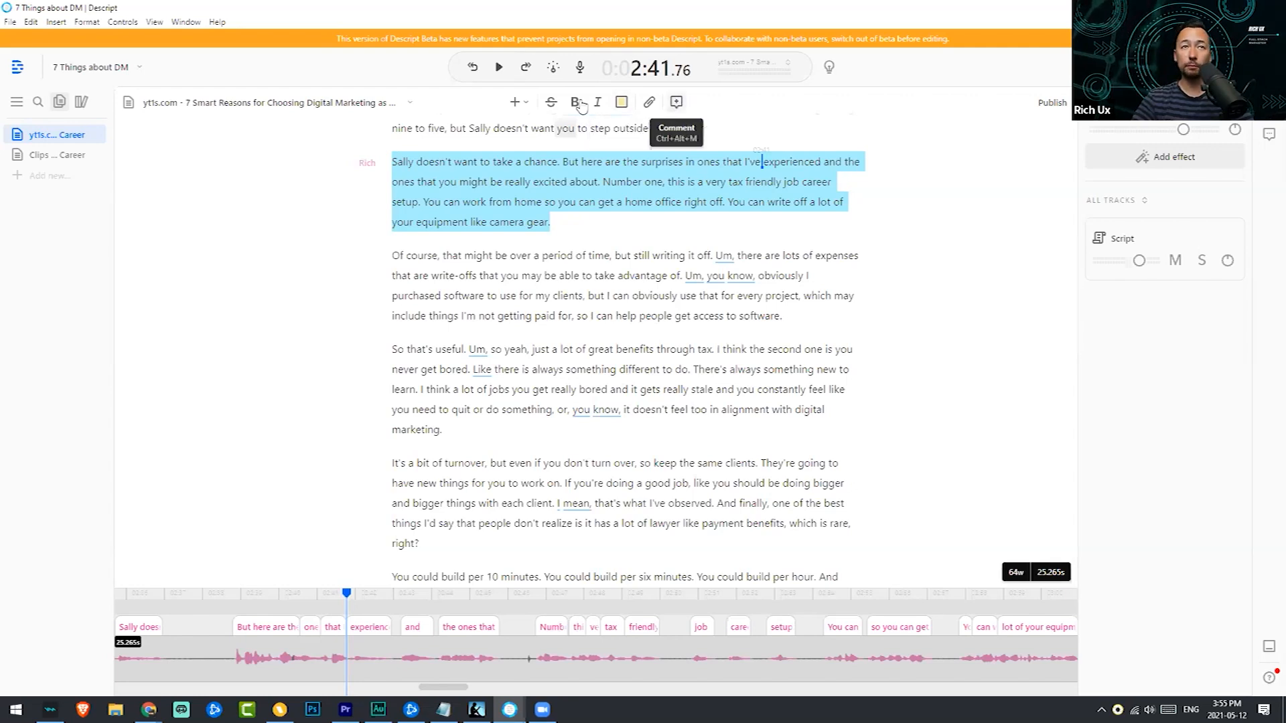
pyautogui.hotkey('ctrl', 'b')
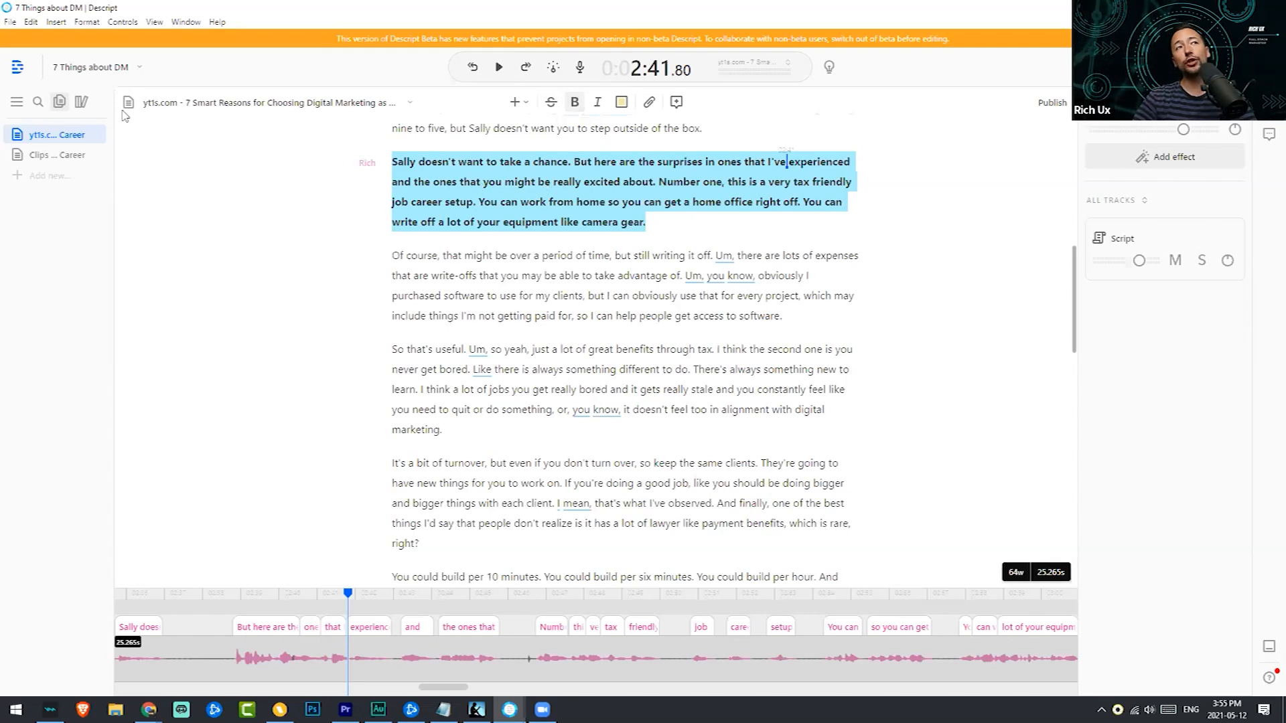
pyautogui.click(10, 22)
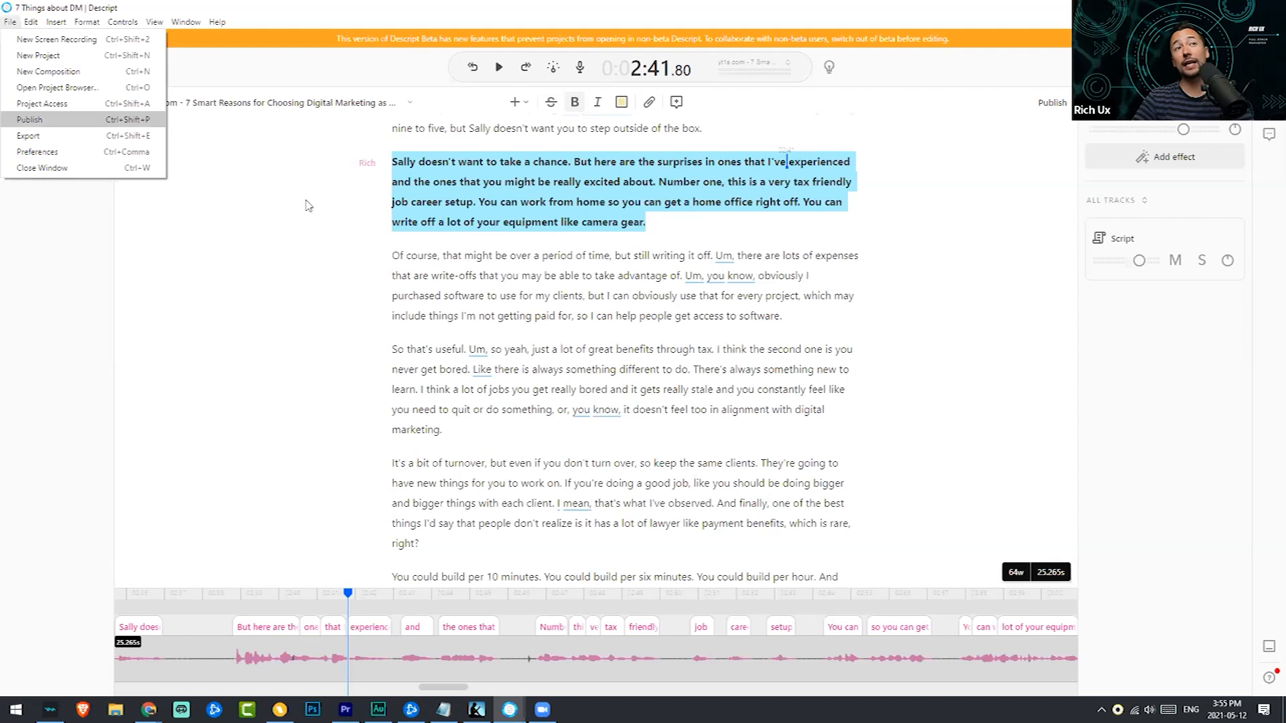
pyautogui.press('Down')
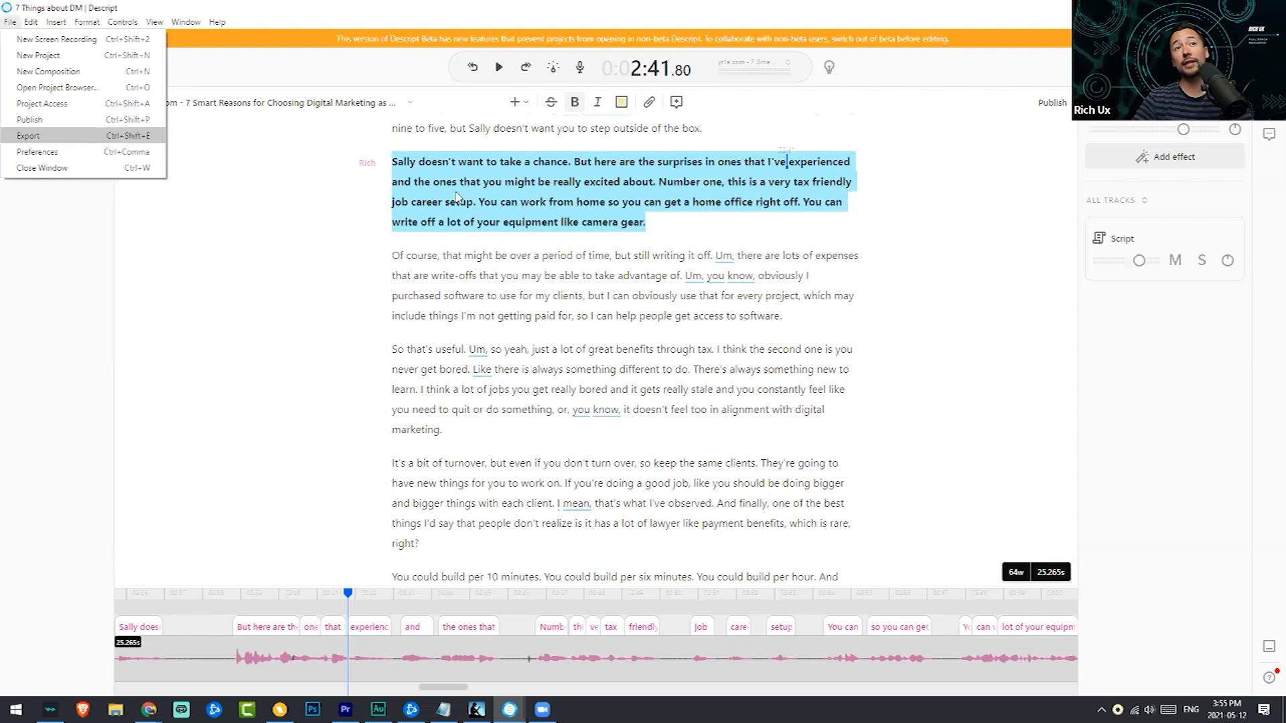
pyautogui.rightClick(534, 345)
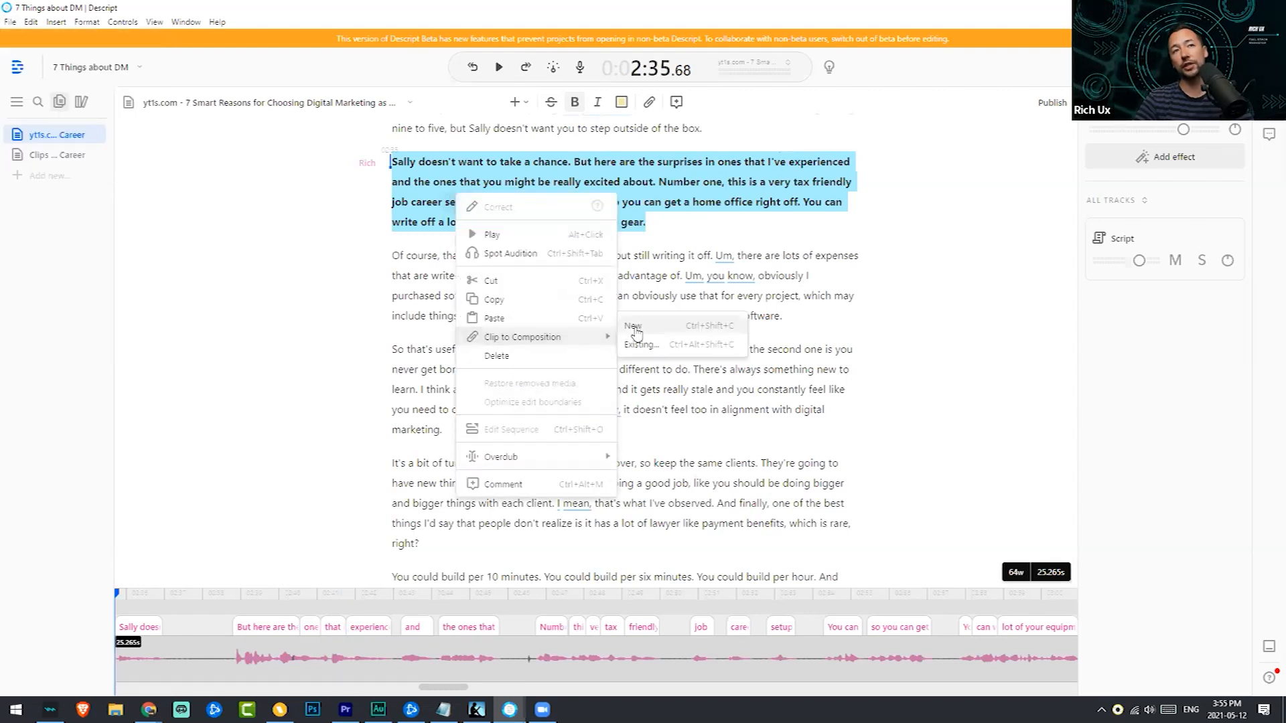
# Open the audiogram export for the selected paragraph and title the audiogram "Sally Clip"
pyautogui.click(9, 22)
pyautogui.click(40, 132)
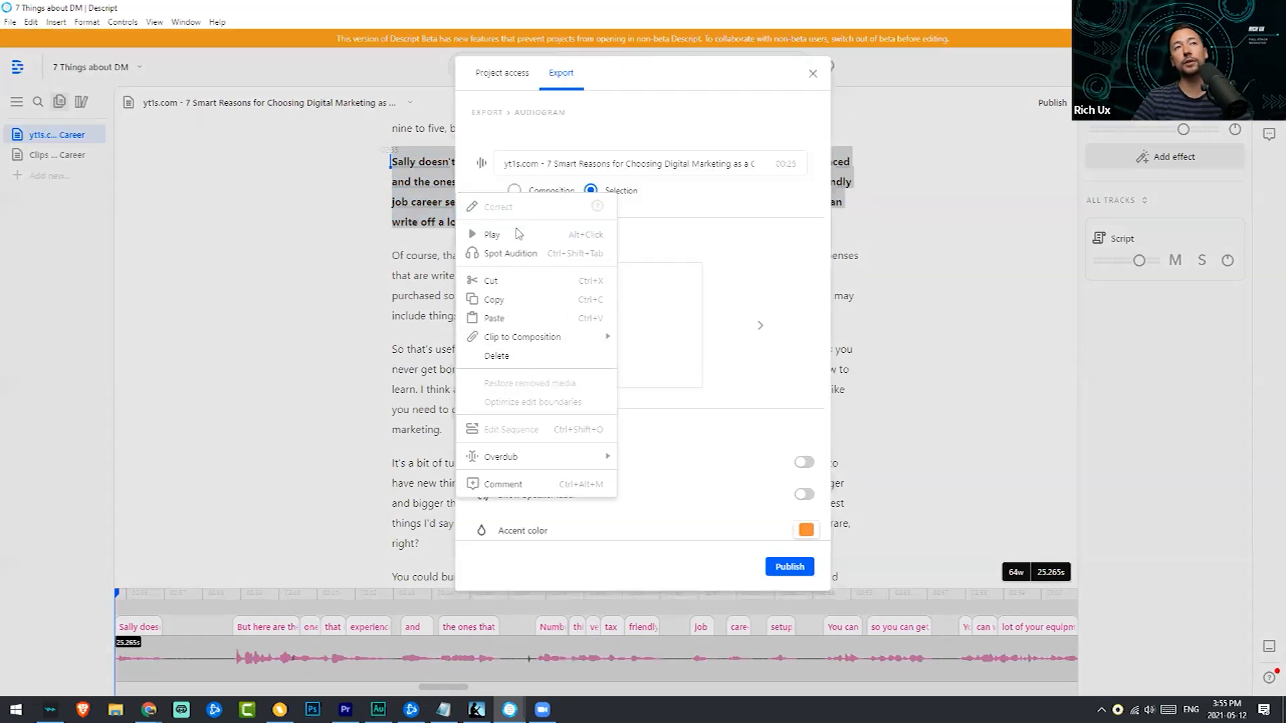
pyautogui.click(660, 273)
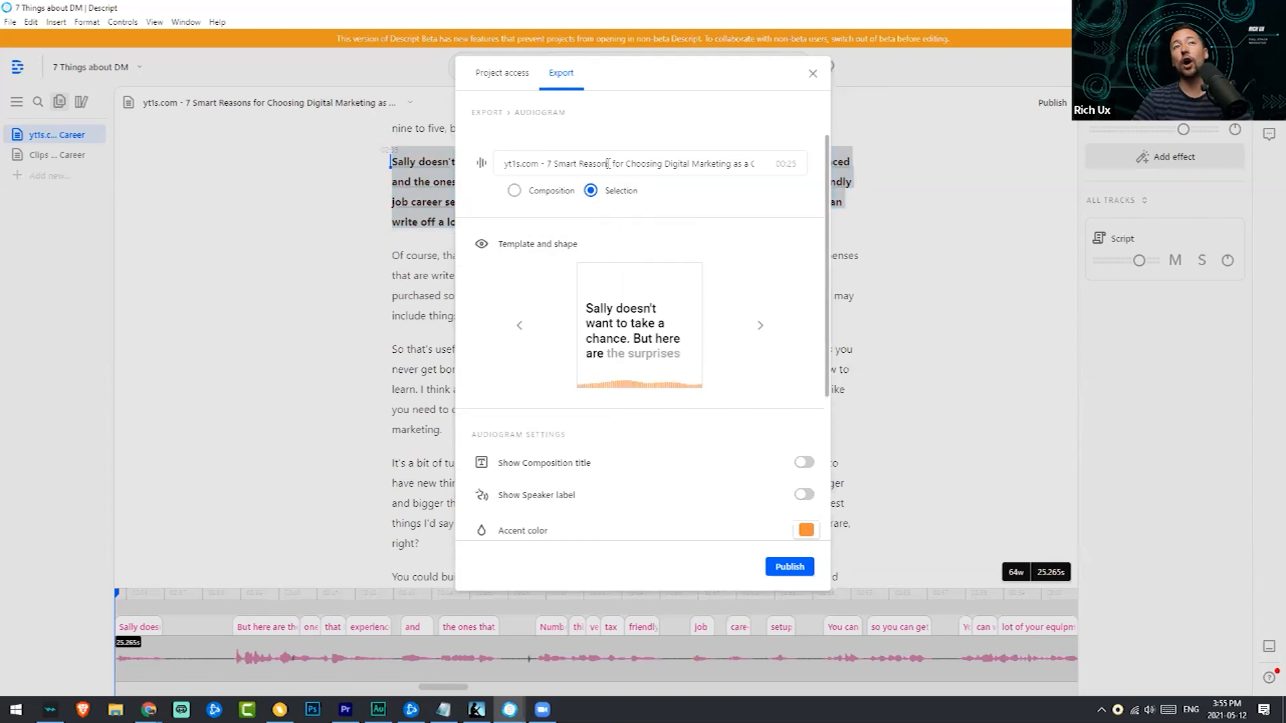
pyautogui.click(607, 163)
pyautogui.write('Sal')
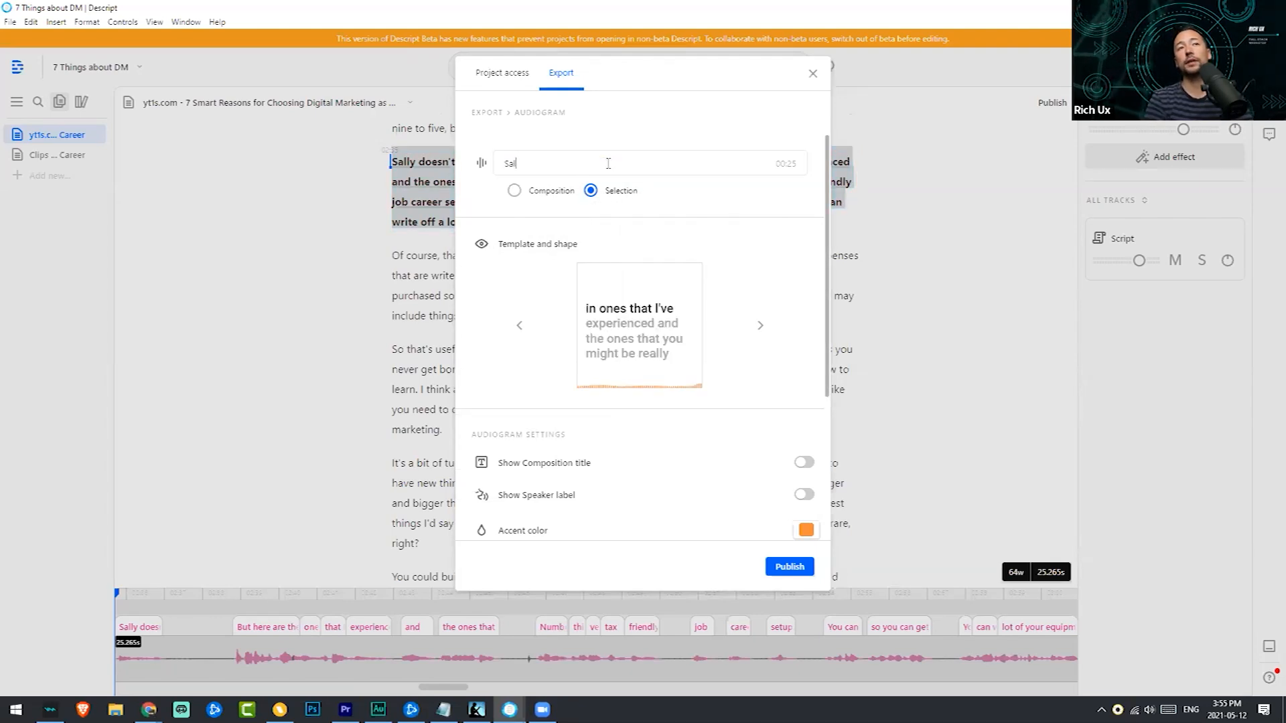
pyautogui.write('ly Clip')
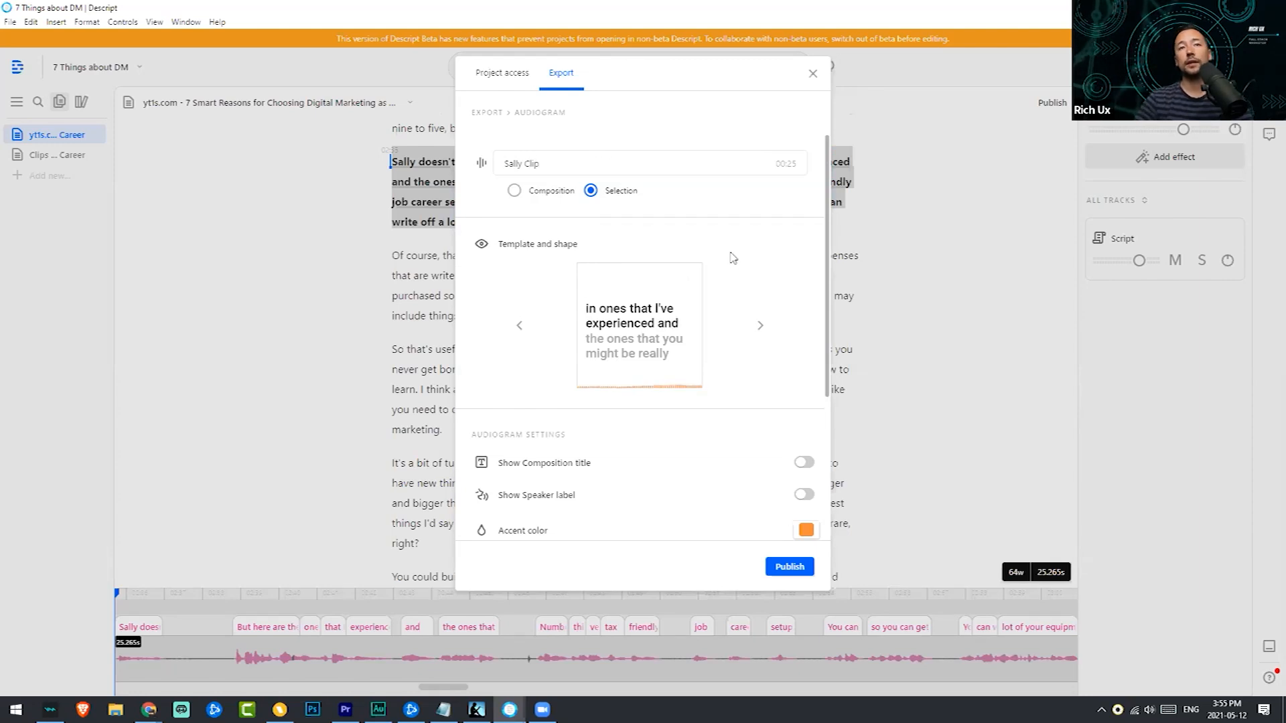
# Use the "Explore Brush Script Photo Facebook Cover" image as the audiogram background and switch to the next template
pyautogui.scroll(-3, 744, 335)
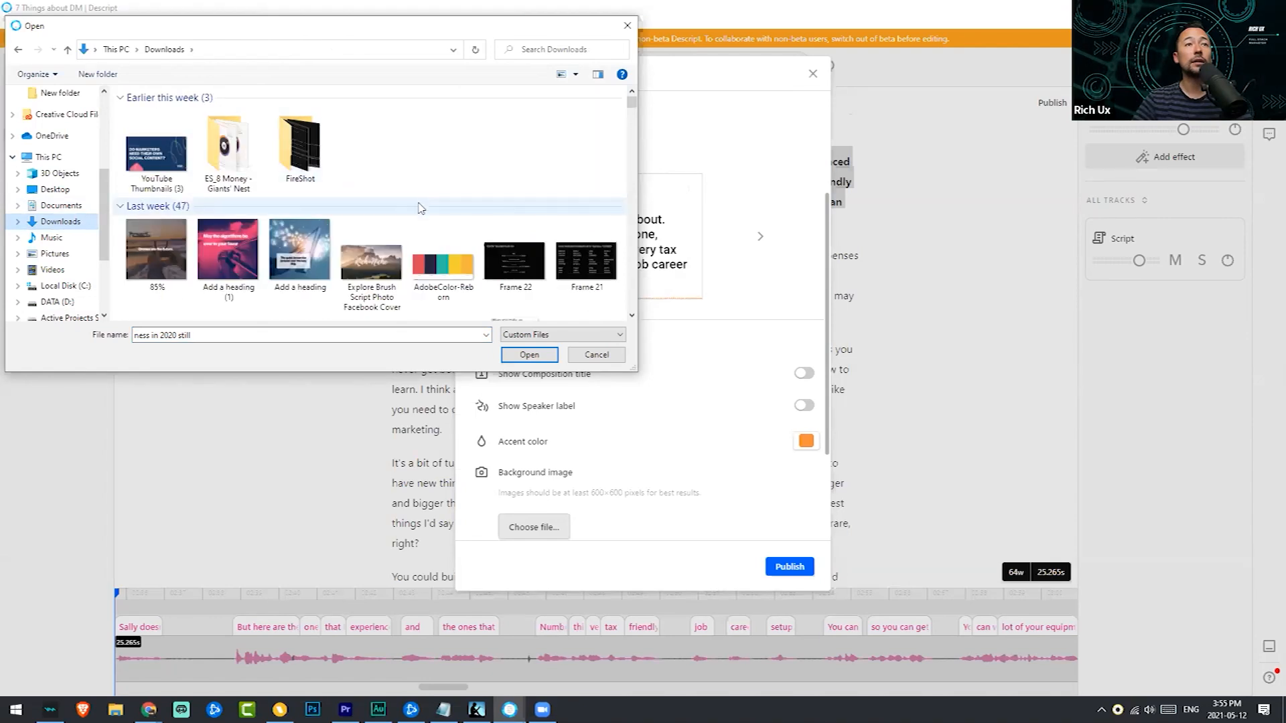
pyautogui.doubleClick(371, 261)
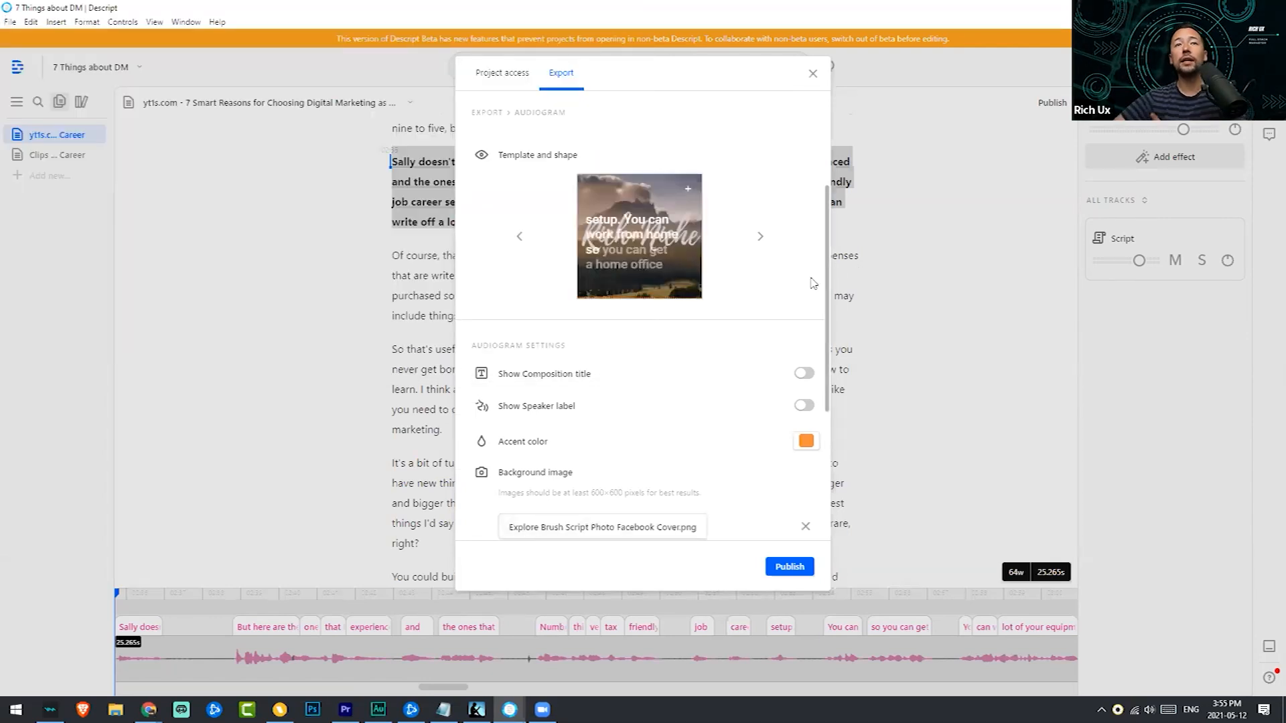
pyautogui.click(761, 238)
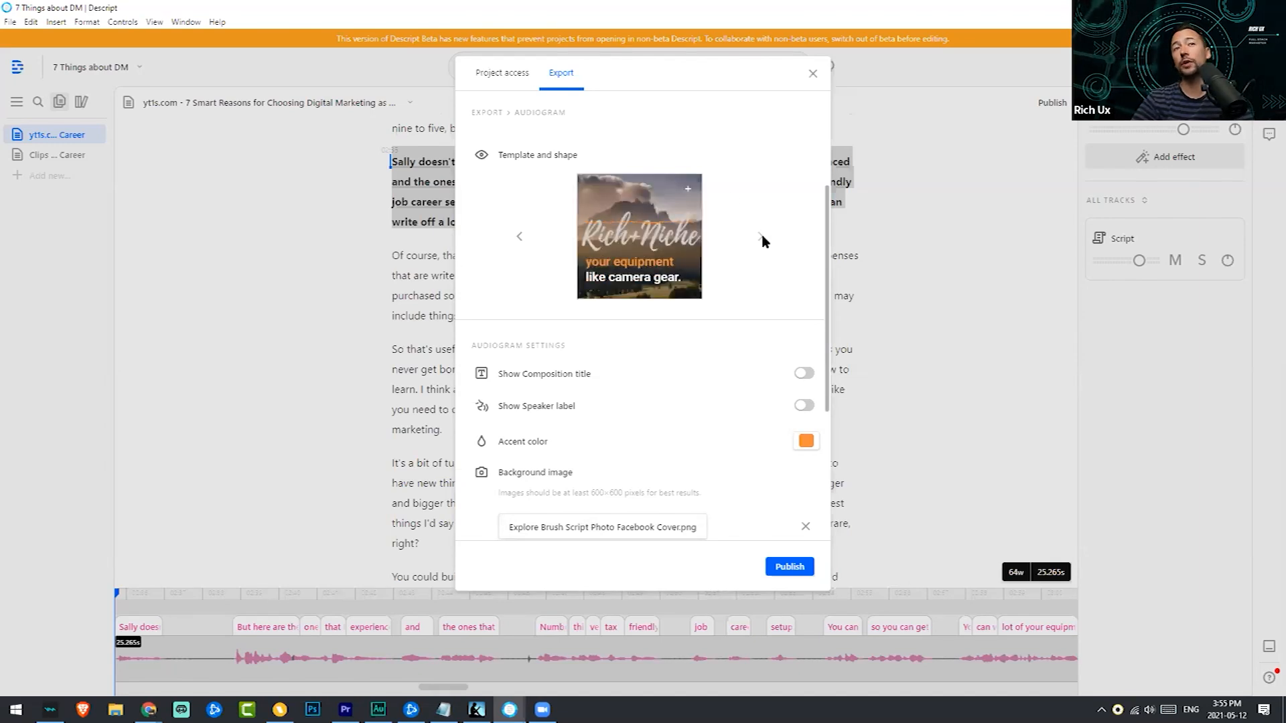
# Set the audiogram's accent color to purple, hex 9166FF
pyautogui.click(805, 441)
pyautogui.click(807, 403)
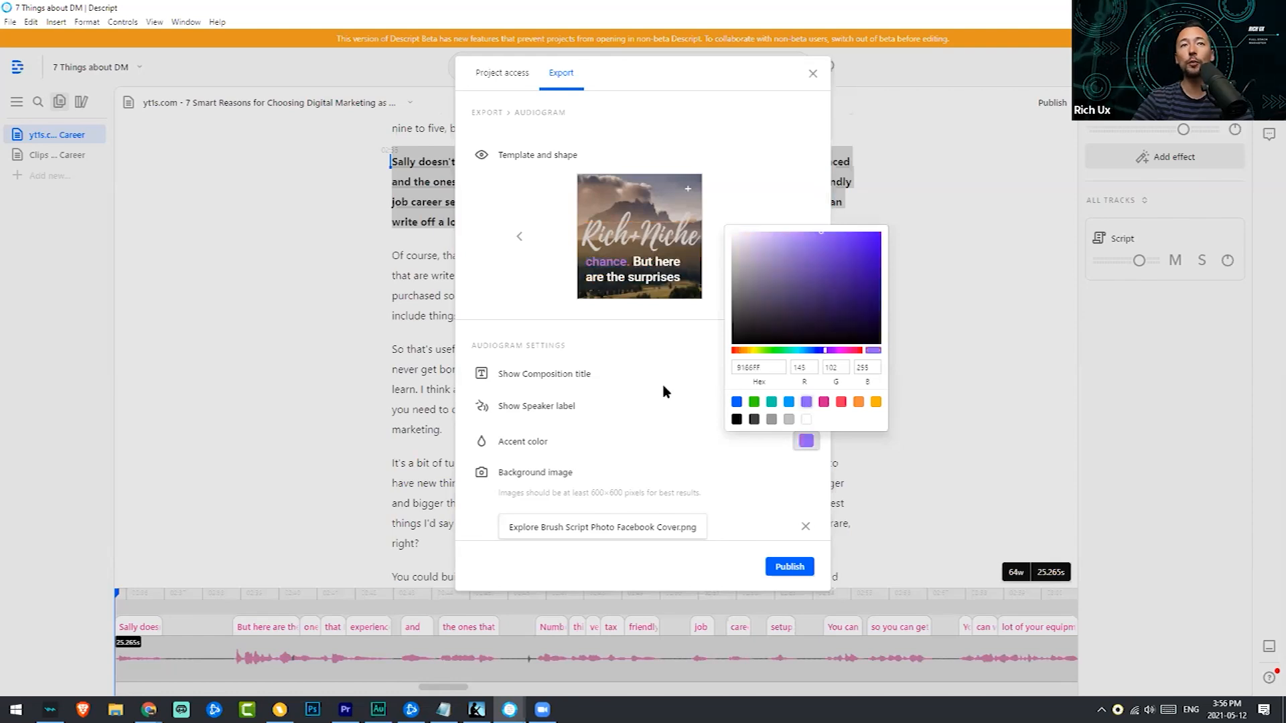
pyautogui.click(690, 416)
# Show the speaker label on the audiogram, and switch the composition title on and back off
pyautogui.click(805, 406)
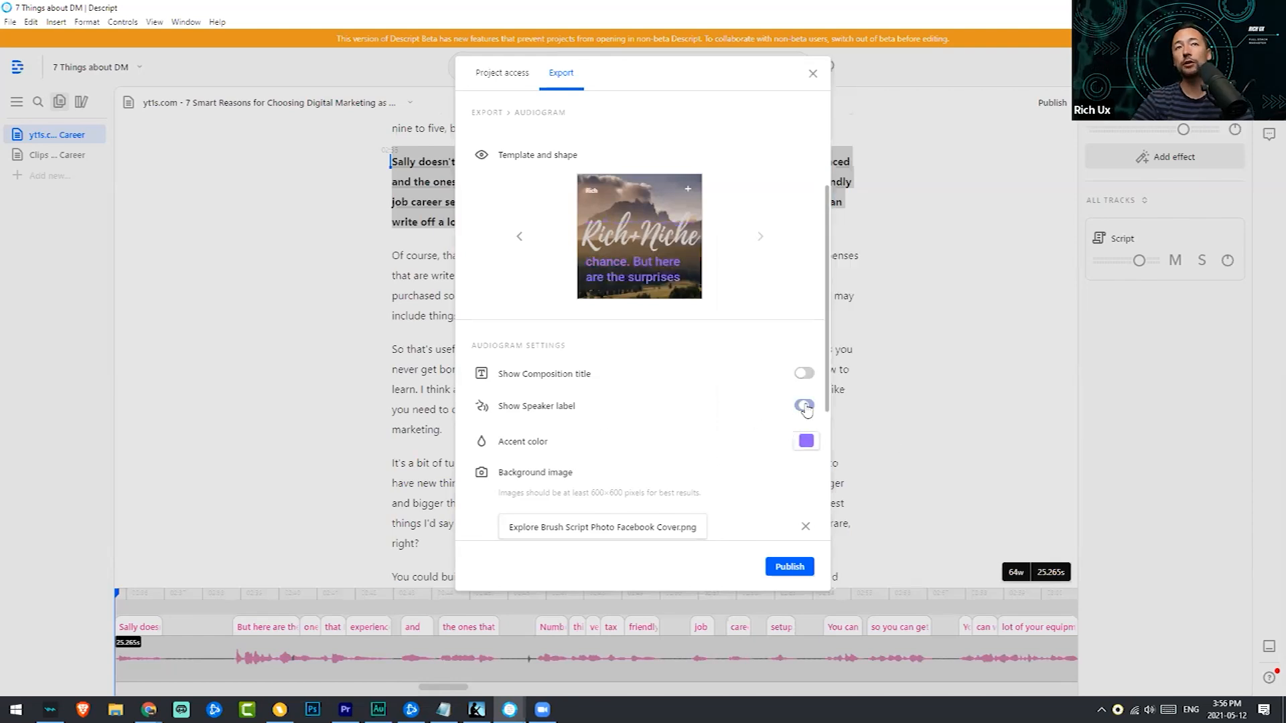
pyautogui.click(807, 377)
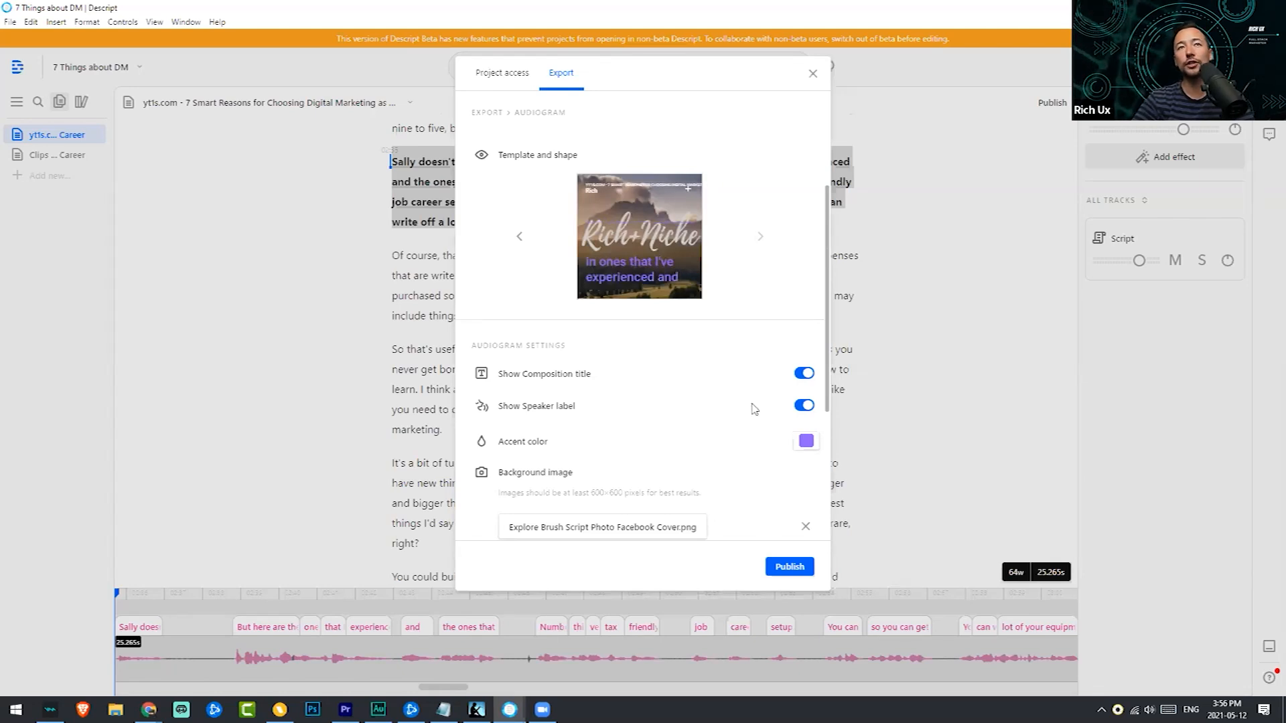
pyautogui.scroll(-3, 761, 409)
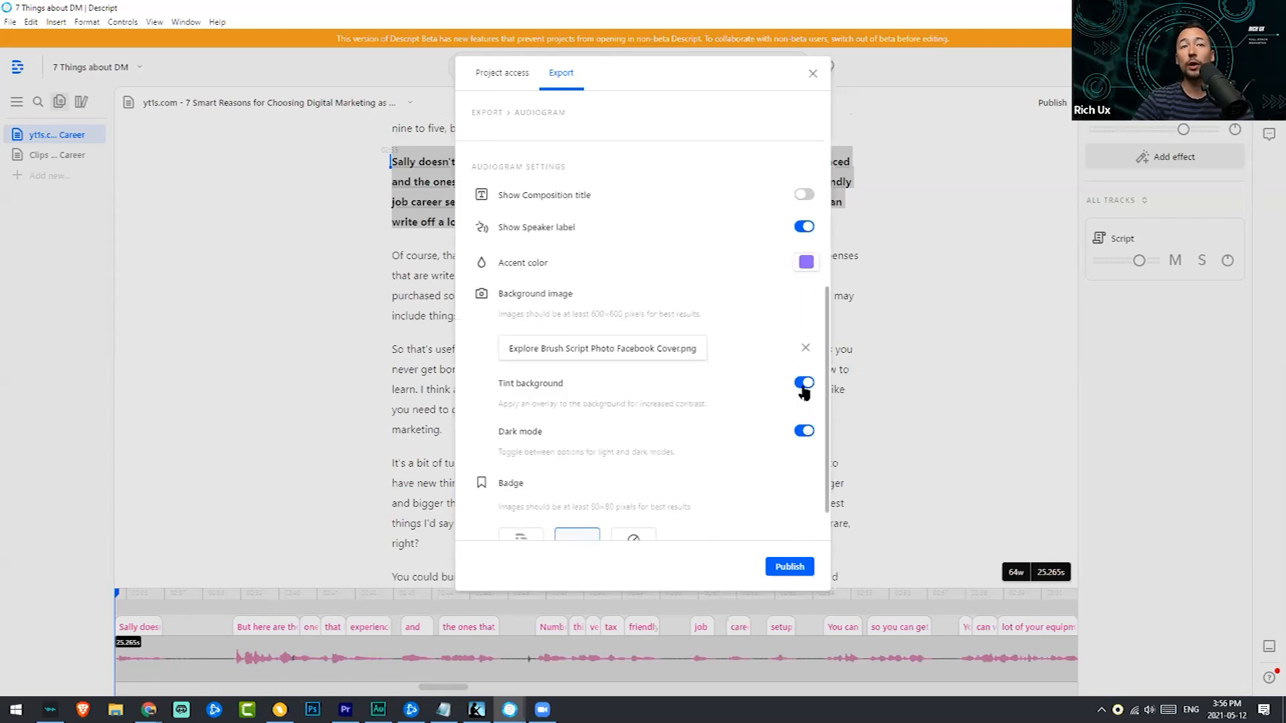
# Compare the audiogram with and without the background tint, leaving the tint on
pyautogui.scroll(2, 804, 476)
pyautogui.click(805, 475)
pyautogui.click(805, 476)
pyautogui.click(805, 476)
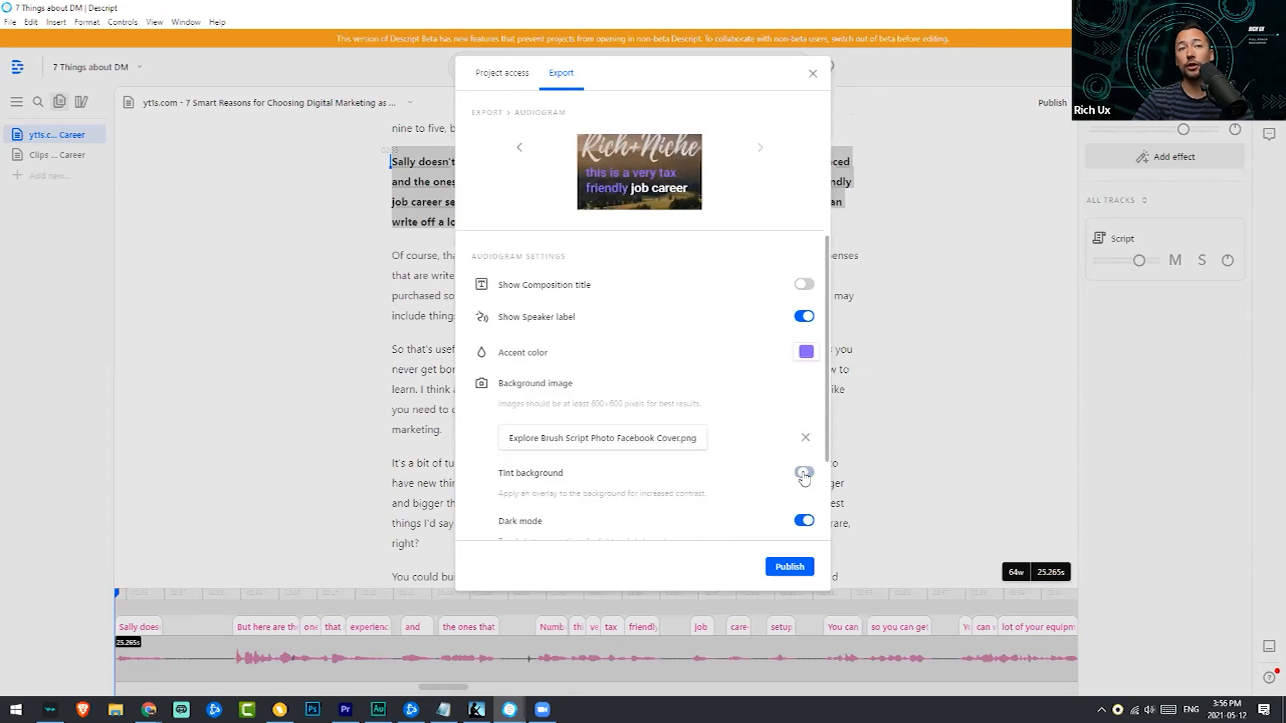
pyautogui.scroll(-2, 670, 436)
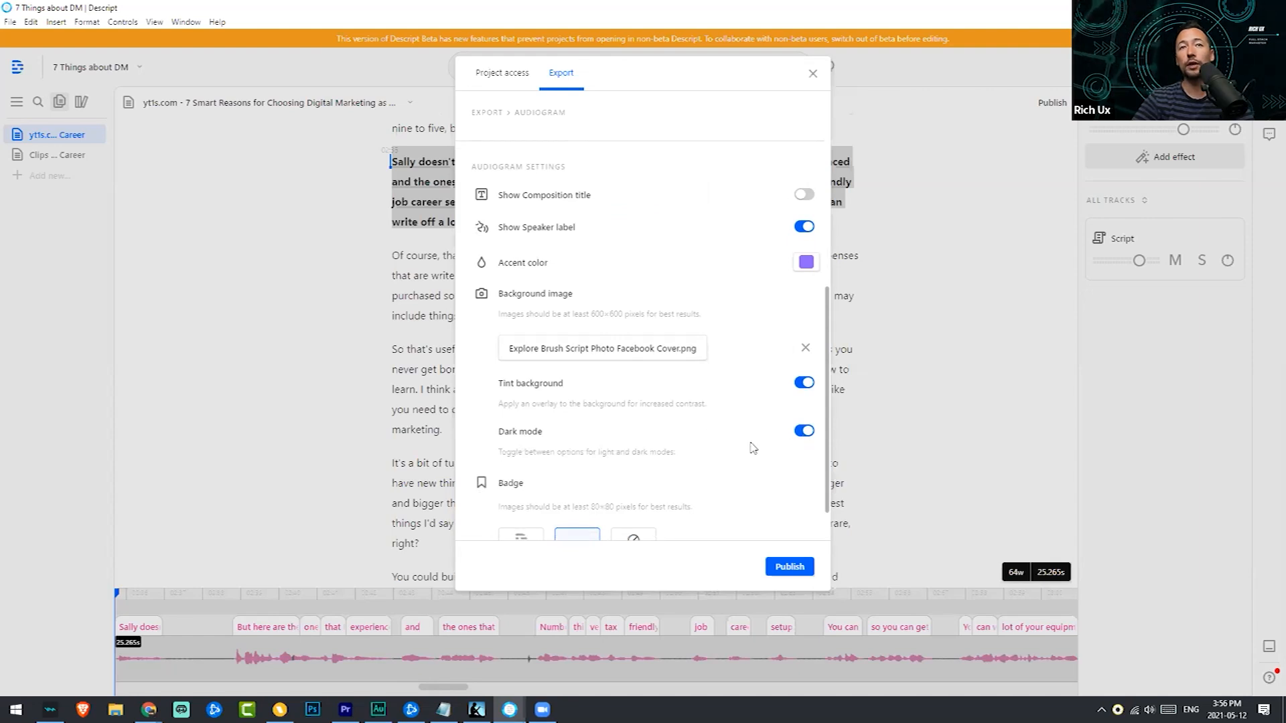
# Preview the audiogram without dark mode and with the Descript badge, keeping dark mode and the custom badge
pyautogui.scroll(6, 752, 445)
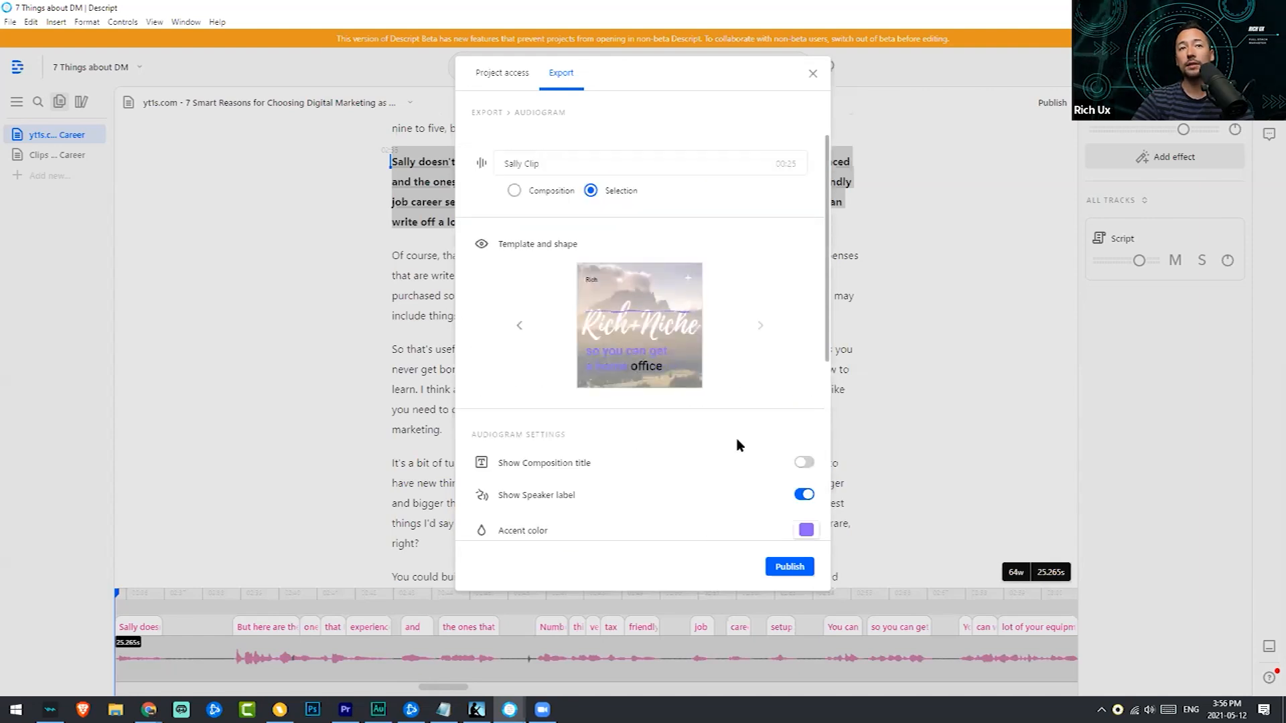
pyautogui.scroll(-6, 738, 445)
pyautogui.scroll(6, 761, 428)
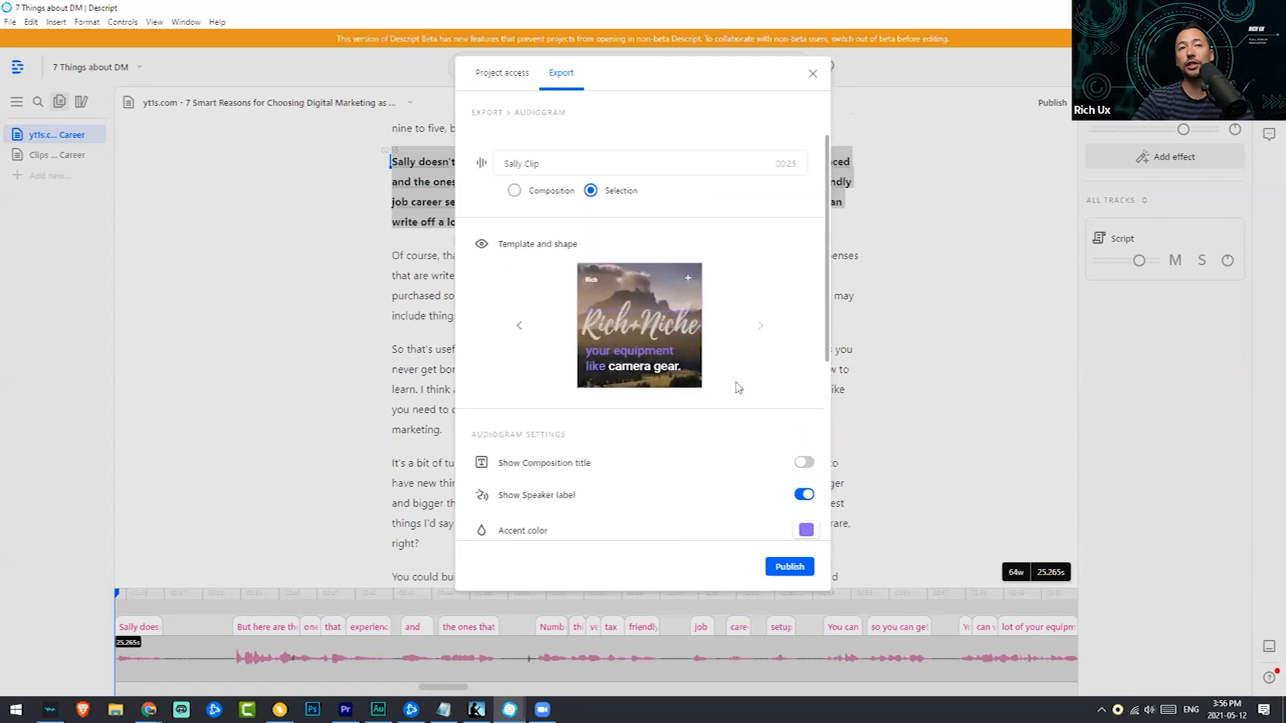
pyautogui.scroll(-6, 733, 383)
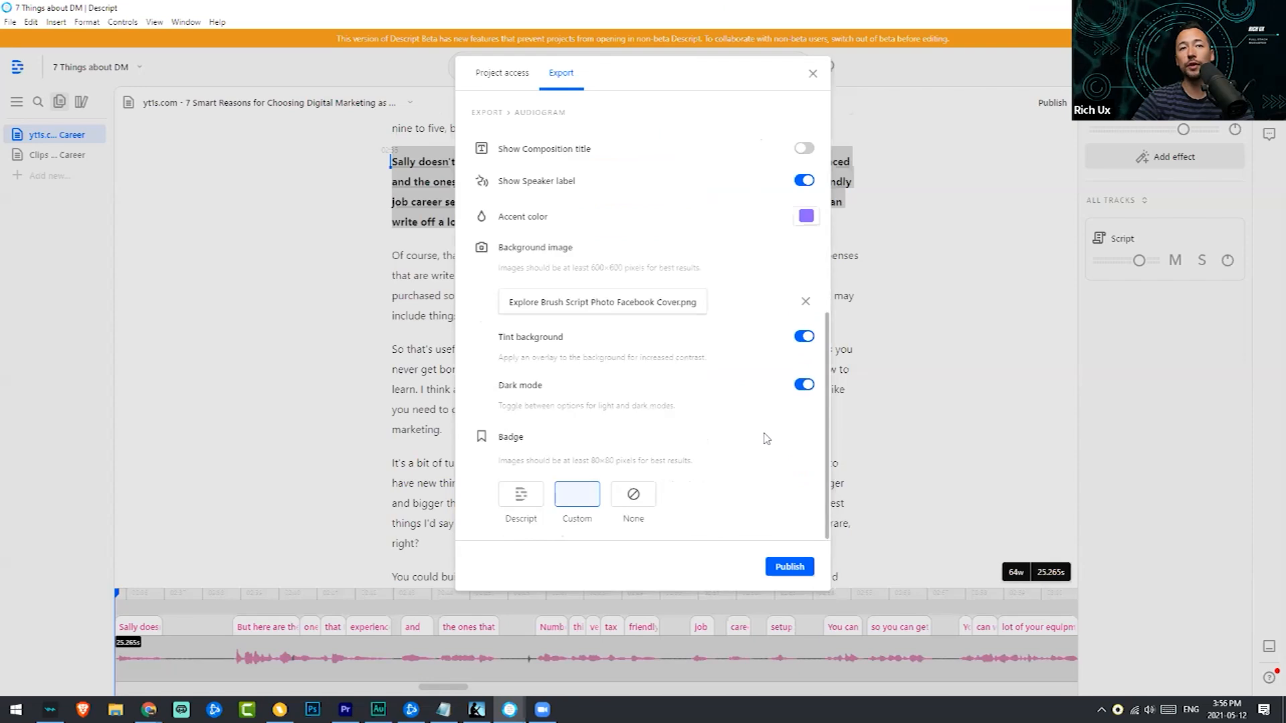
pyautogui.scroll(6, 710, 465)
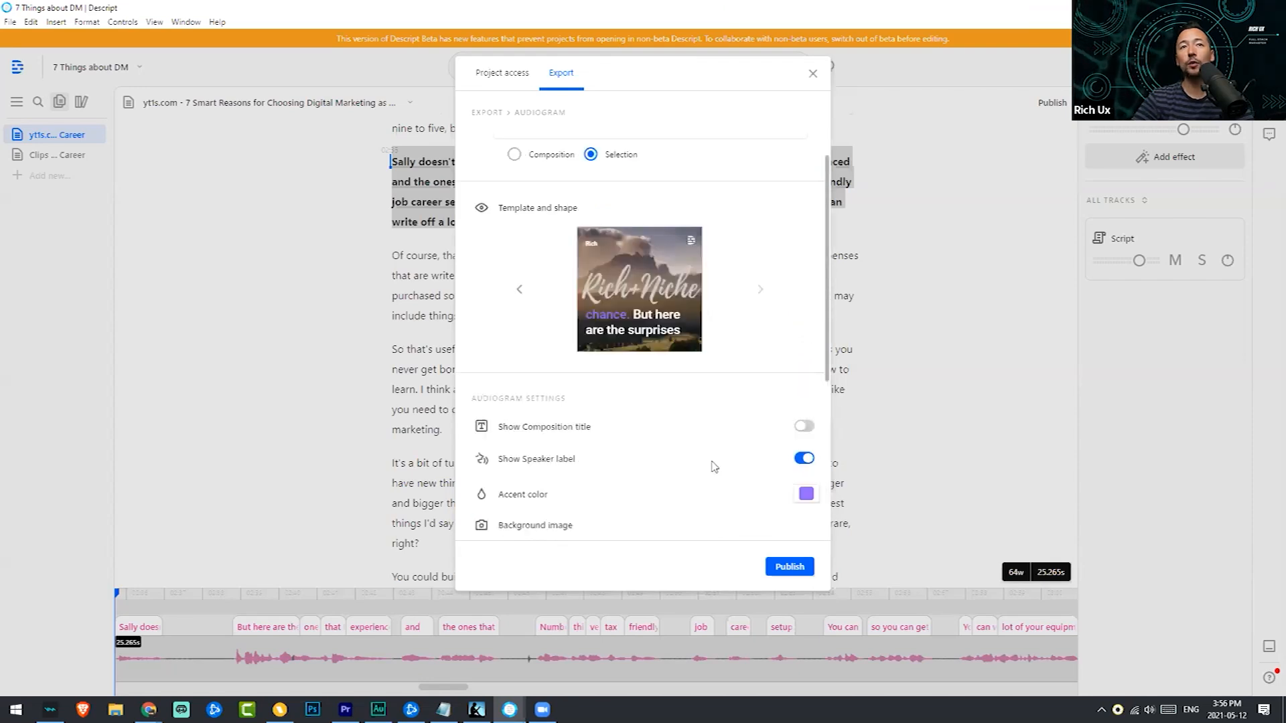
pyautogui.scroll(-6, 697, 452)
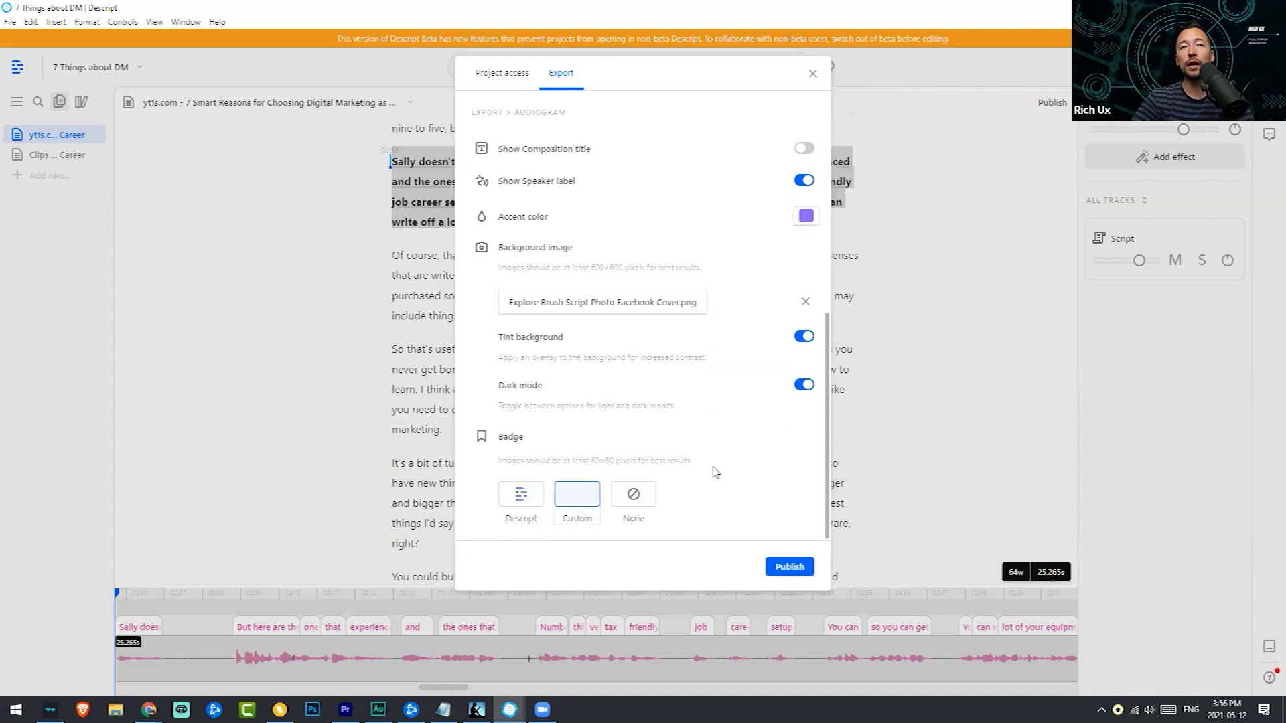
# Publish the "Sally Clip" audiogram and open its share page in the browser
pyautogui.scroll(5, 715, 471)
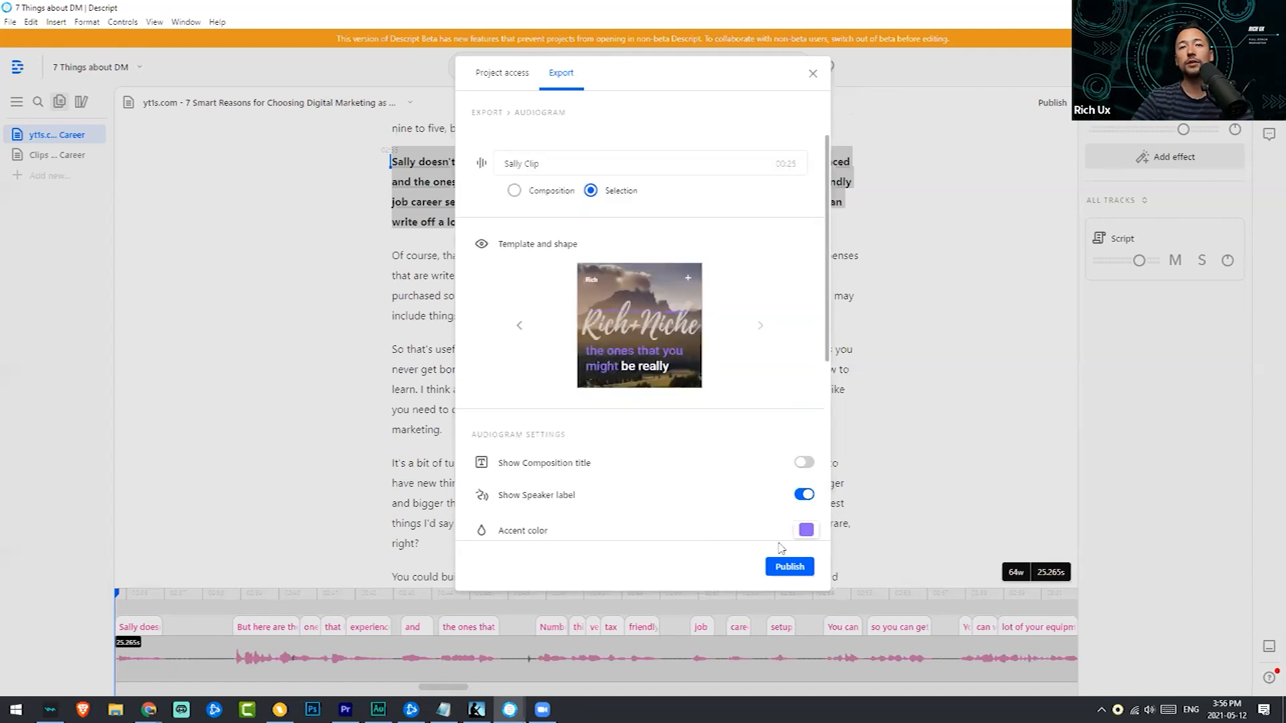
pyautogui.click(794, 570)
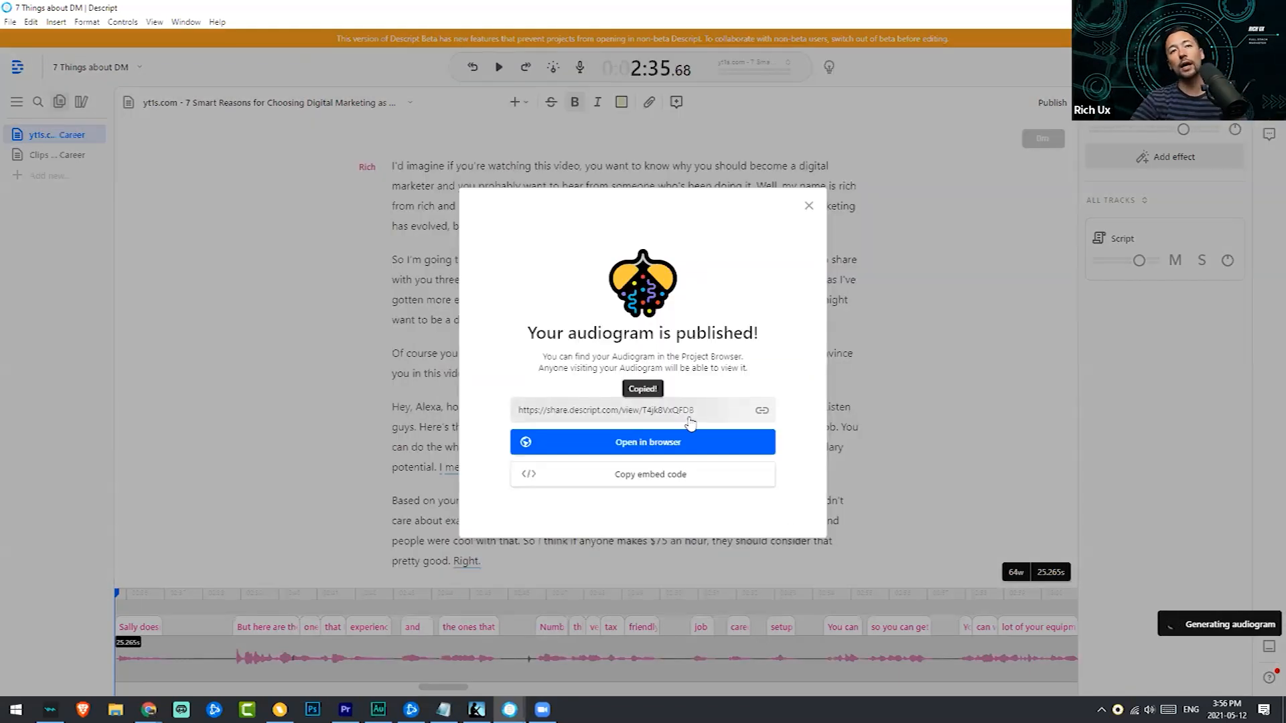
pyautogui.click(680, 448)
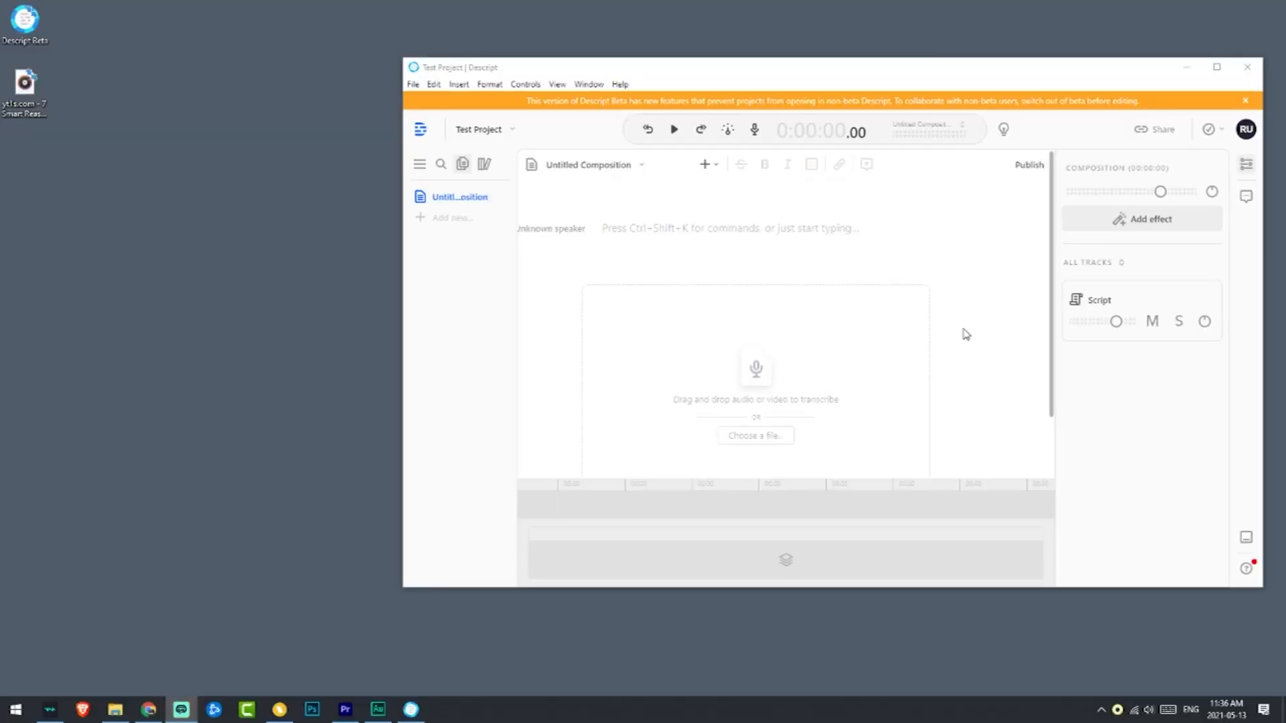
# Start a new screen recording limited to a rectangular area covering part of the project window and the desktop beside it
pyautogui.click(414, 86)
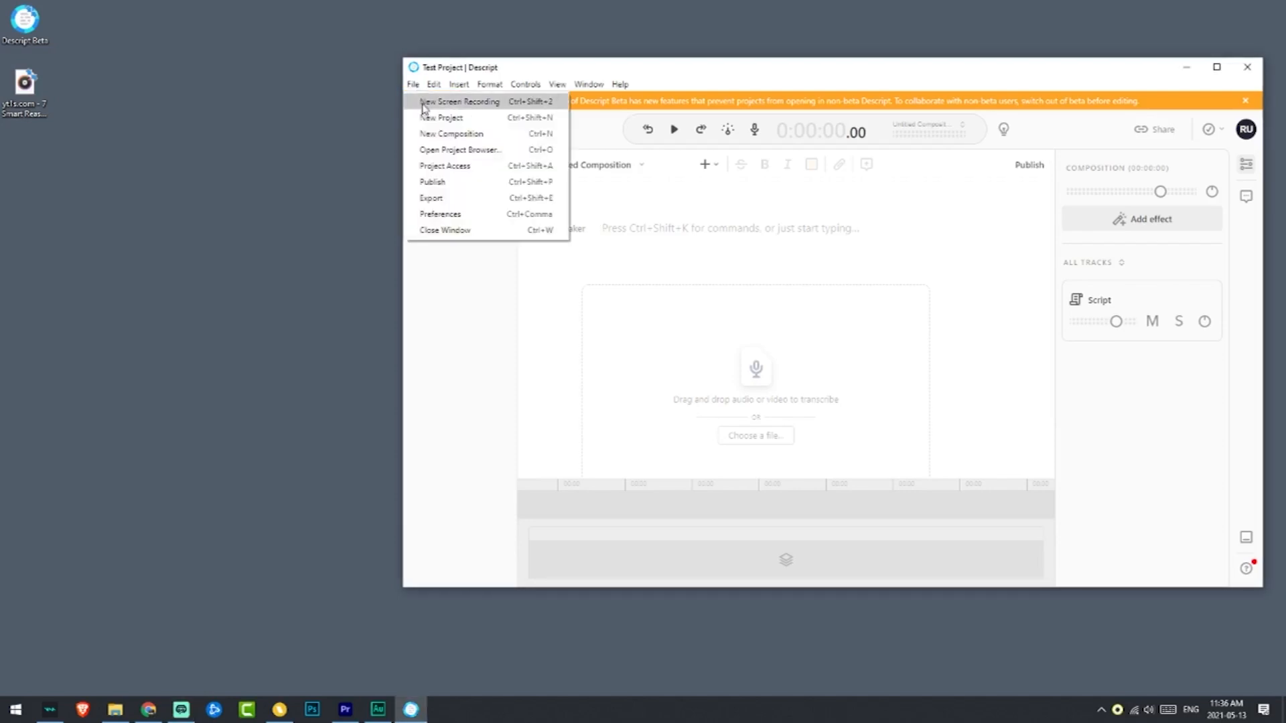
pyautogui.click(423, 101)
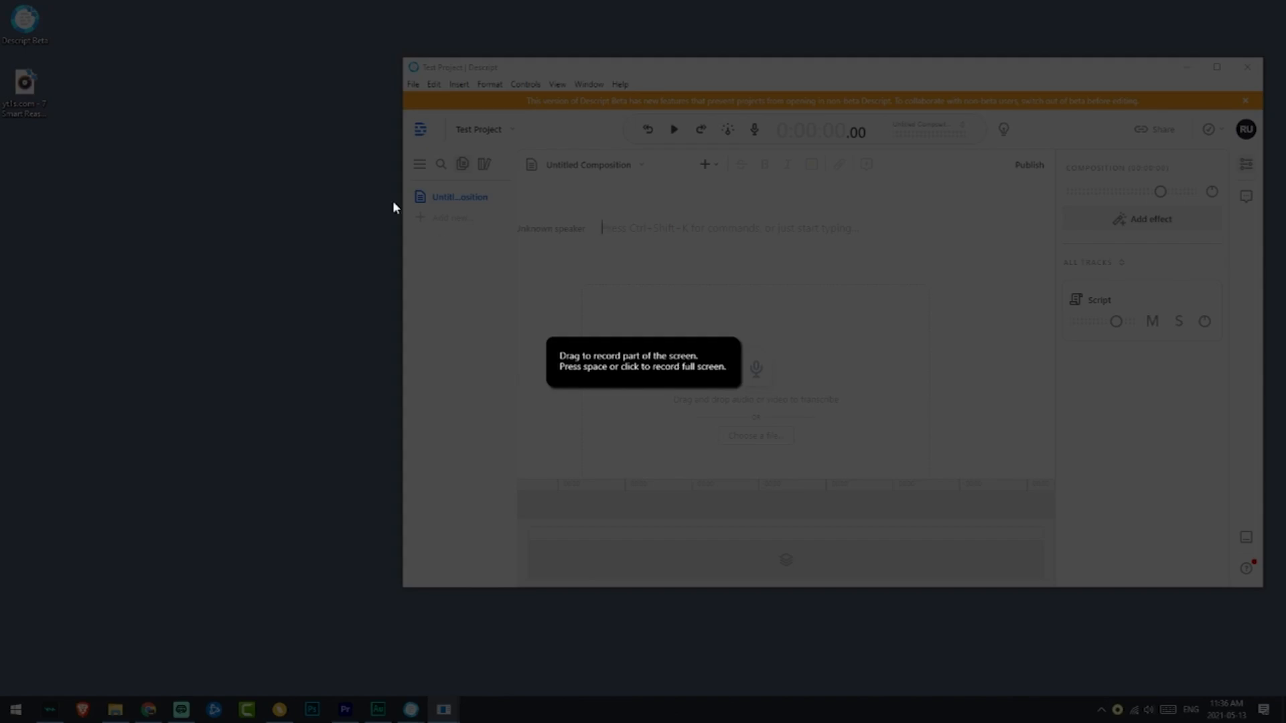
pyautogui.moveTo(318, 47); pyautogui.dragTo(797, 426)
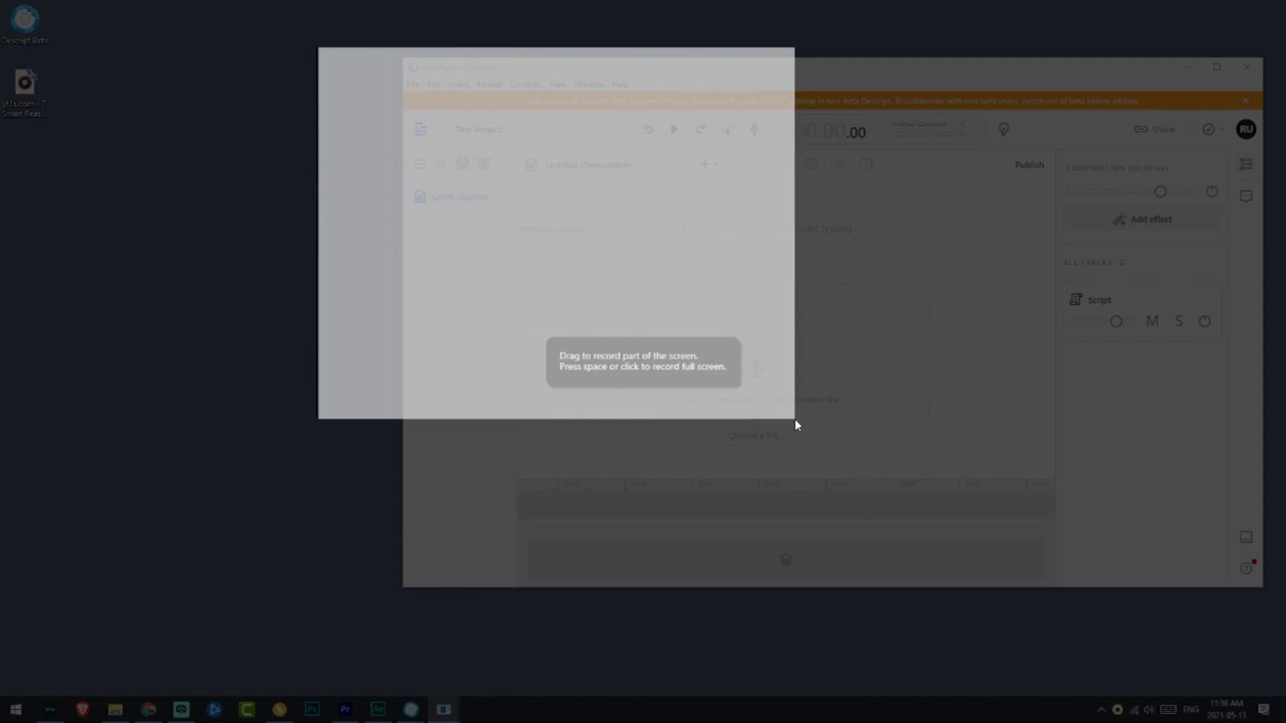
pyautogui.moveTo(797, 425); pyautogui.dragTo(797, 424)
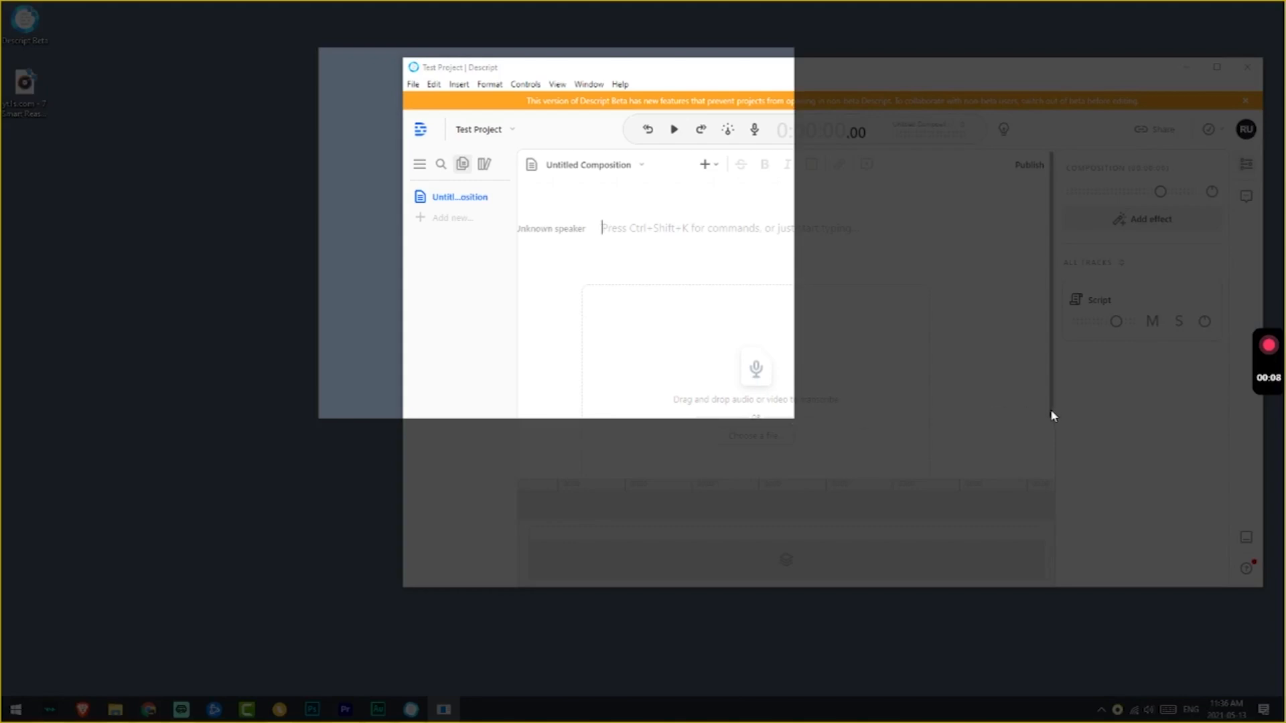
# Move the project window further into the captured area while recording, and stop the screen recording
pyautogui.click(654, 228)
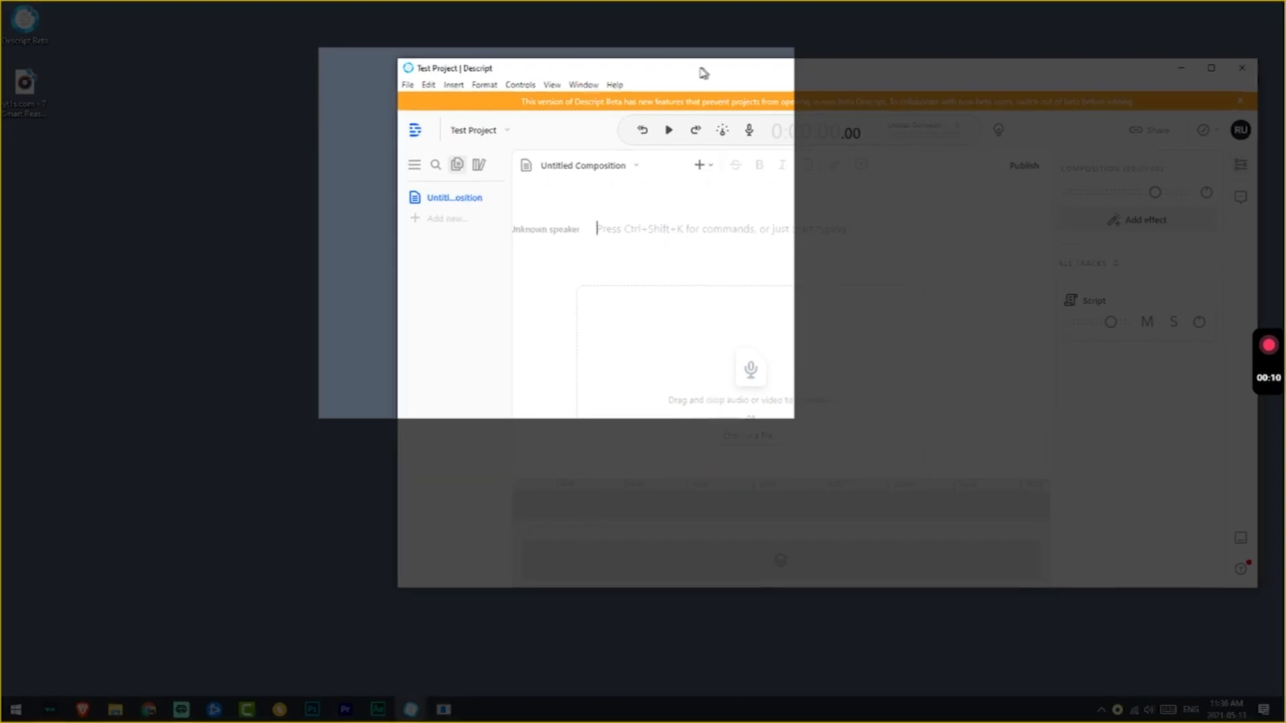
pyautogui.moveTo(697, 72); pyautogui.dragTo(651, 77)
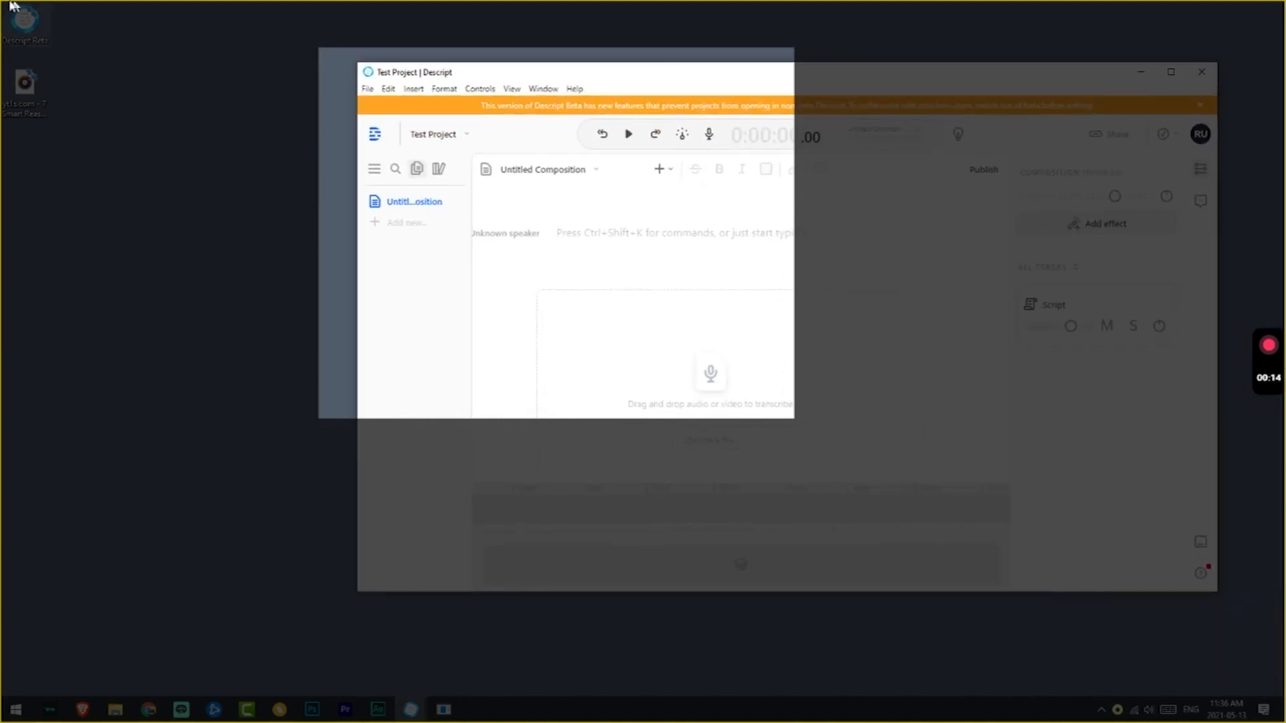
pyautogui.click(1269, 345)
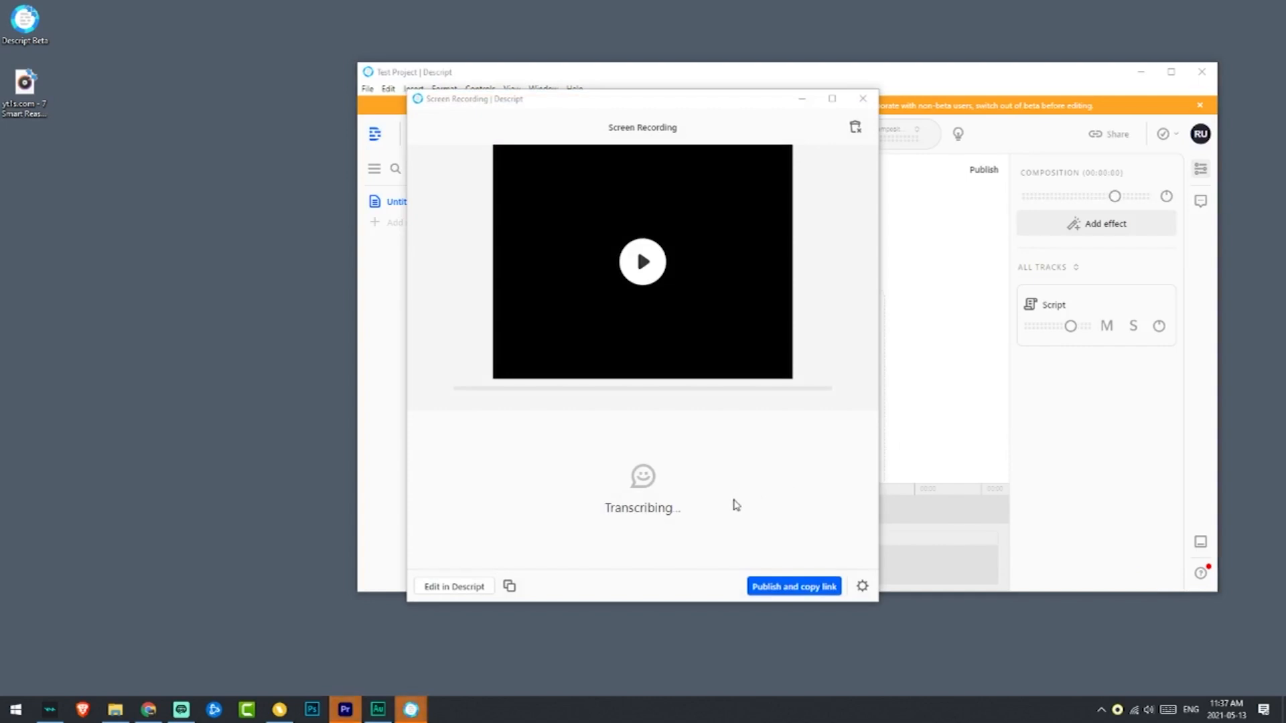
# Play back part of the finished screen recording, pause it, and select its whole transcript
pyautogui.click(649, 261)
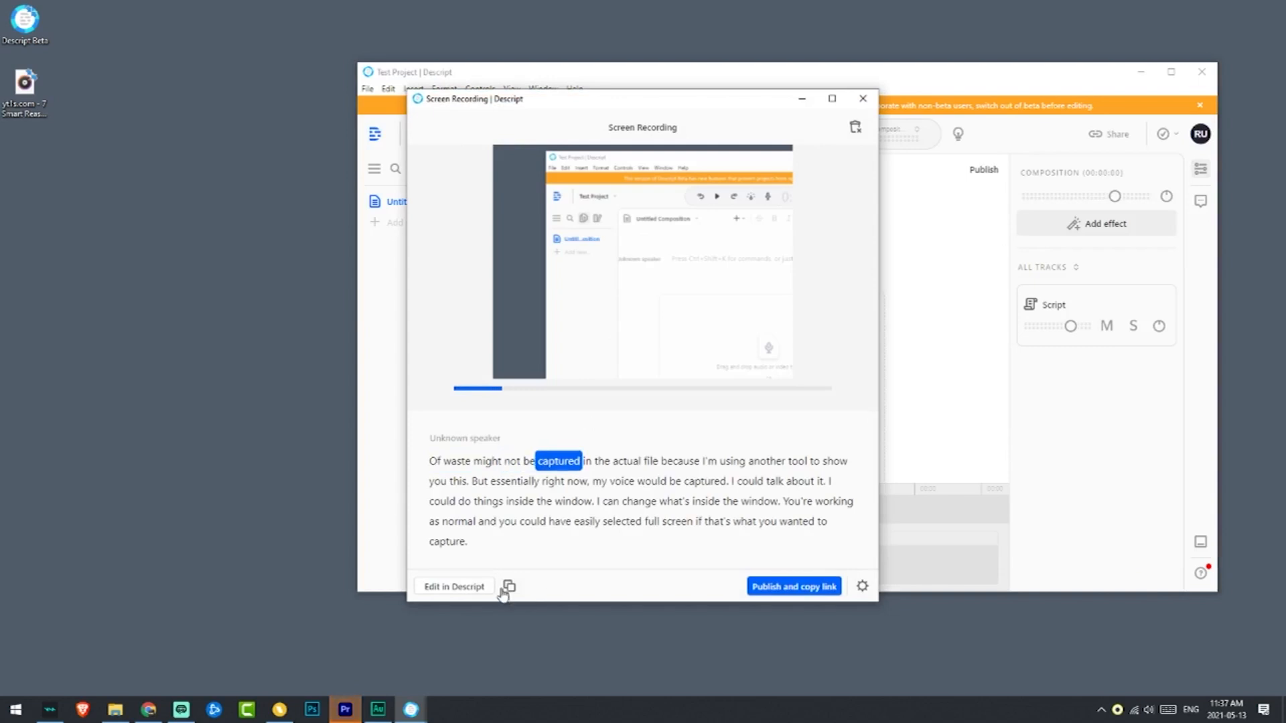
pyautogui.click(644, 288)
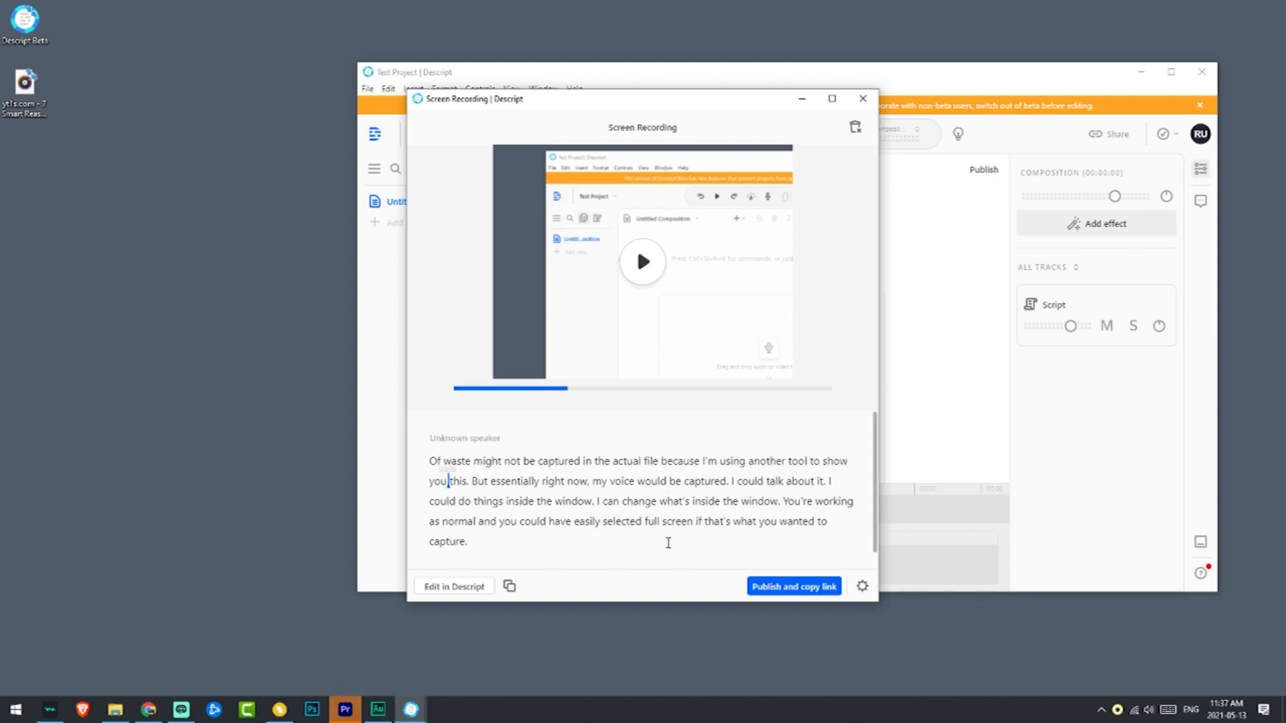
pyautogui.moveTo(437, 461); pyautogui.dragTo(800, 538)
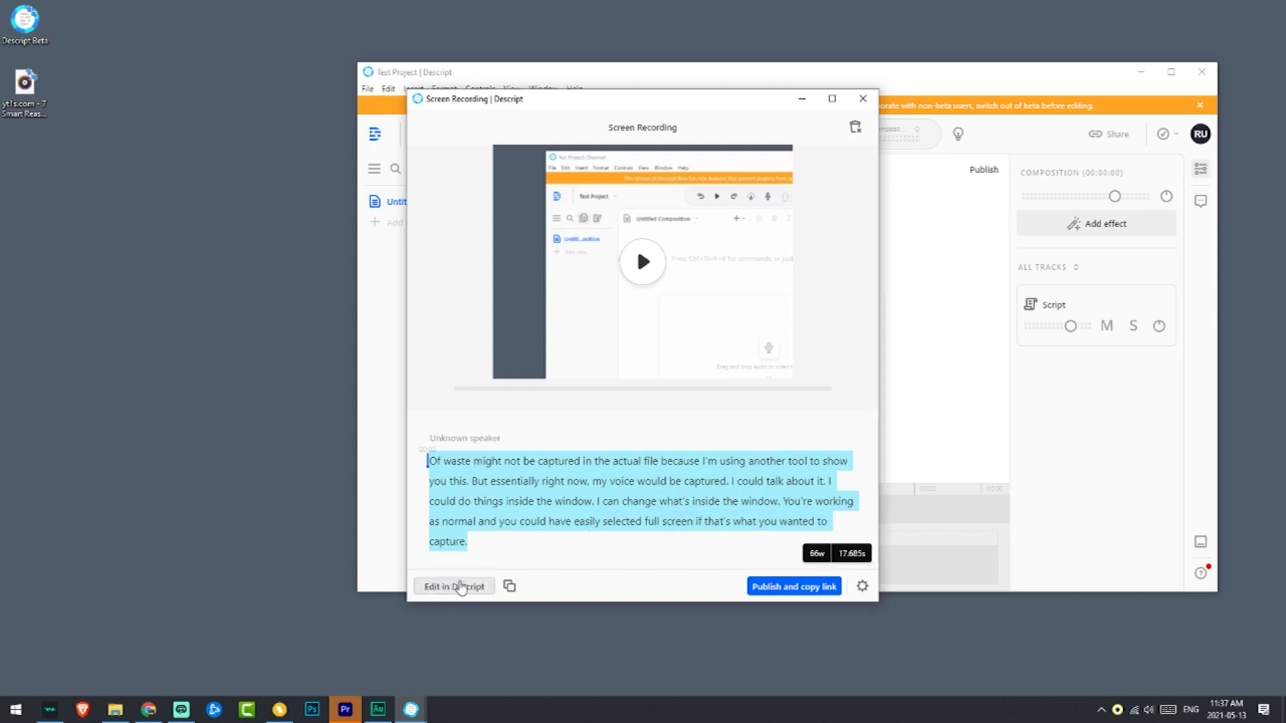
# Review the recording's page settings and quick edit settings for publishing, and close them
pyautogui.click(862, 586)
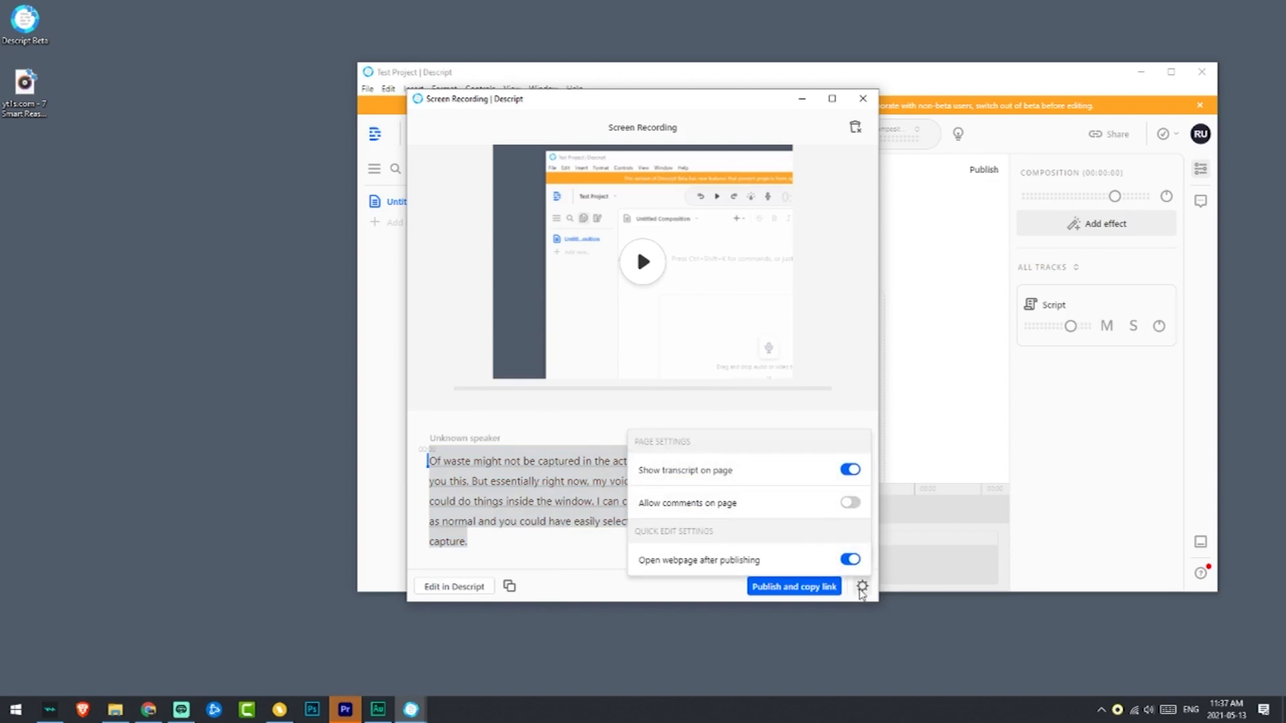
pyautogui.click(863, 586)
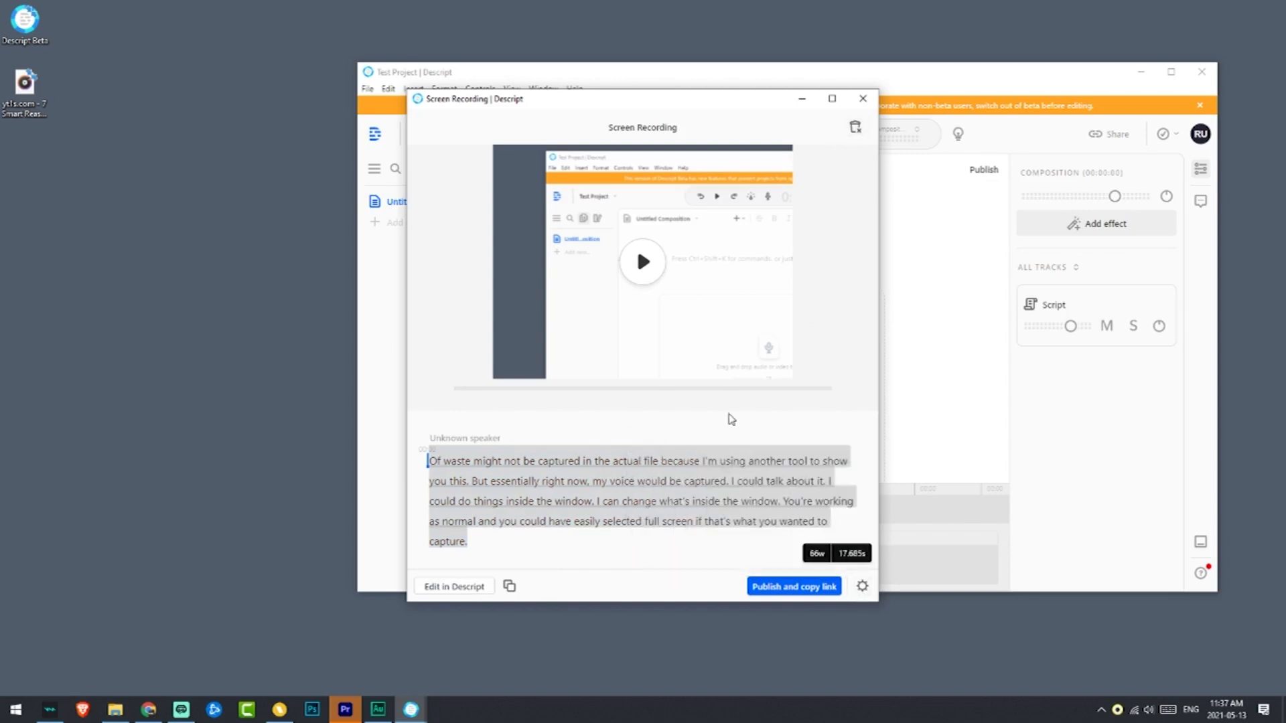
# Select the transcript passage from "might not be captured" through "what you wanted"
pyautogui.click(609, 544)
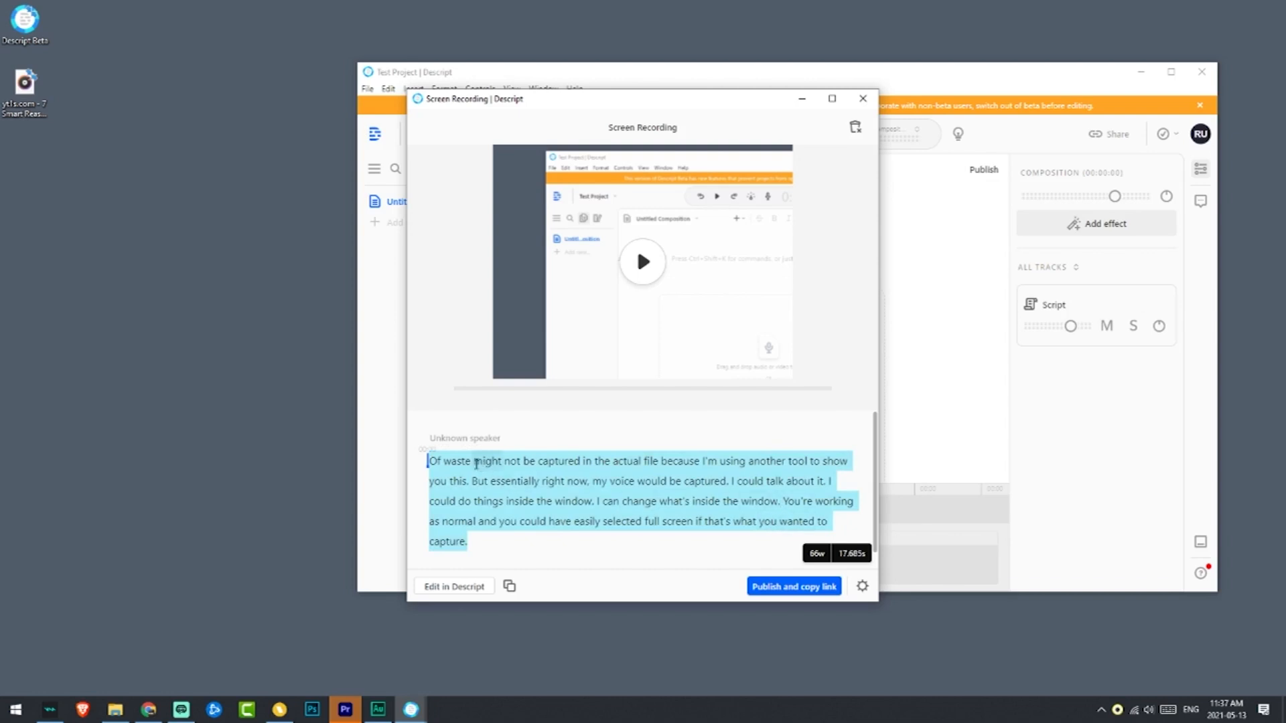
pyautogui.moveTo(633, 505); pyautogui.dragTo(699, 524)
pyautogui.click(566, 565)
pyautogui.keyDown('shift'); pyautogui.click(554, 522); pyautogui.keyUp('shift')
pyautogui.click(572, 543)
pyautogui.moveTo(476, 461); pyautogui.dragTo(815, 522)
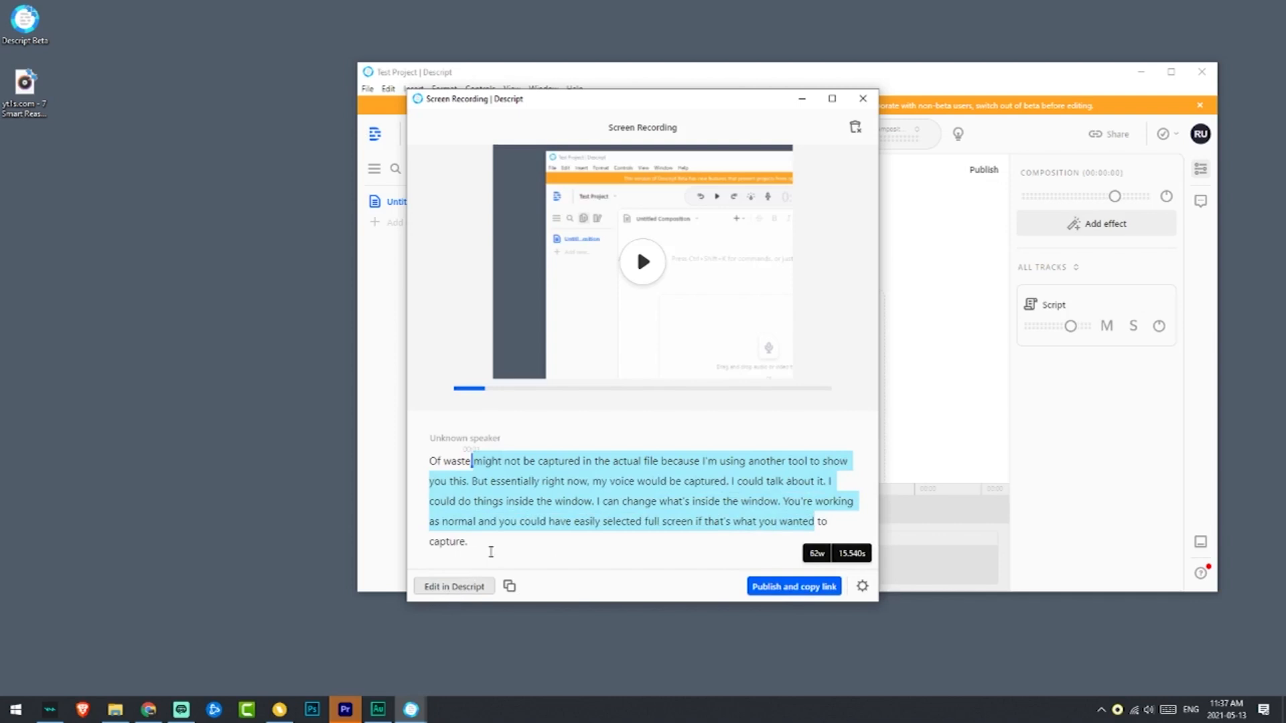
# Play back the start of the selected passage, stop it, and publish the screen recording with its link copied
pyautogui.press('space')
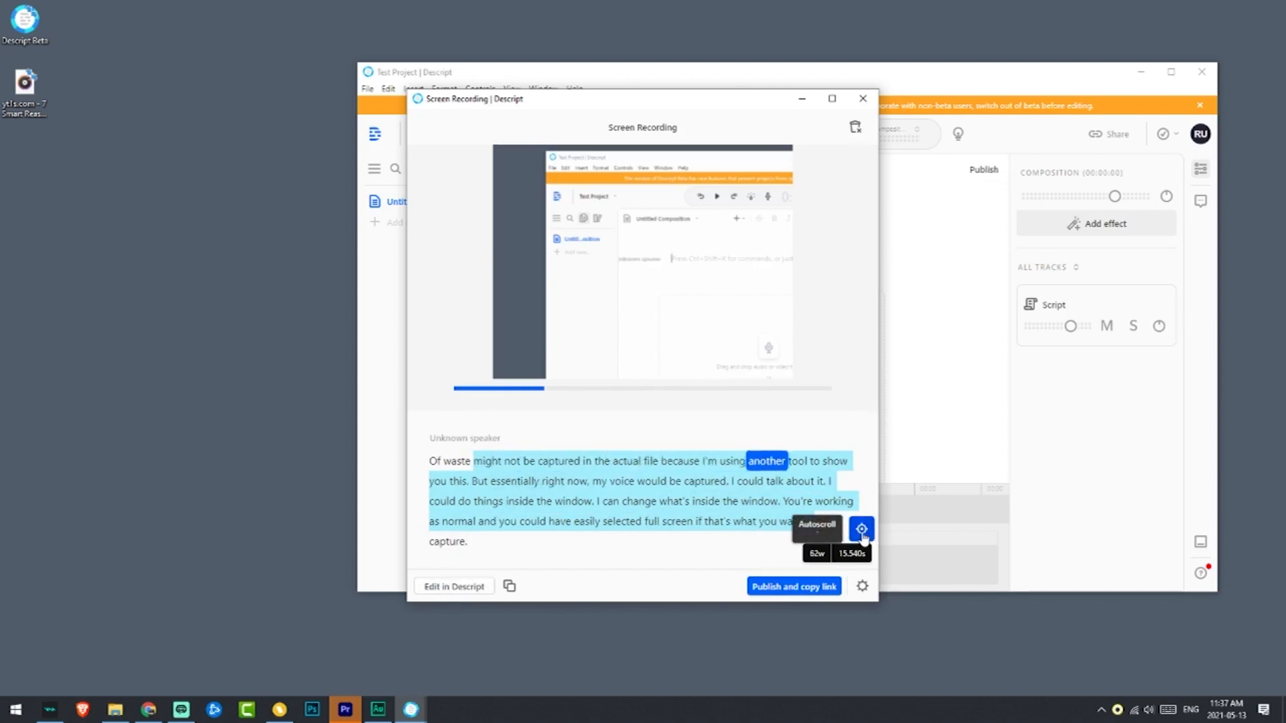
pyautogui.press('space')
pyautogui.click(800, 586)
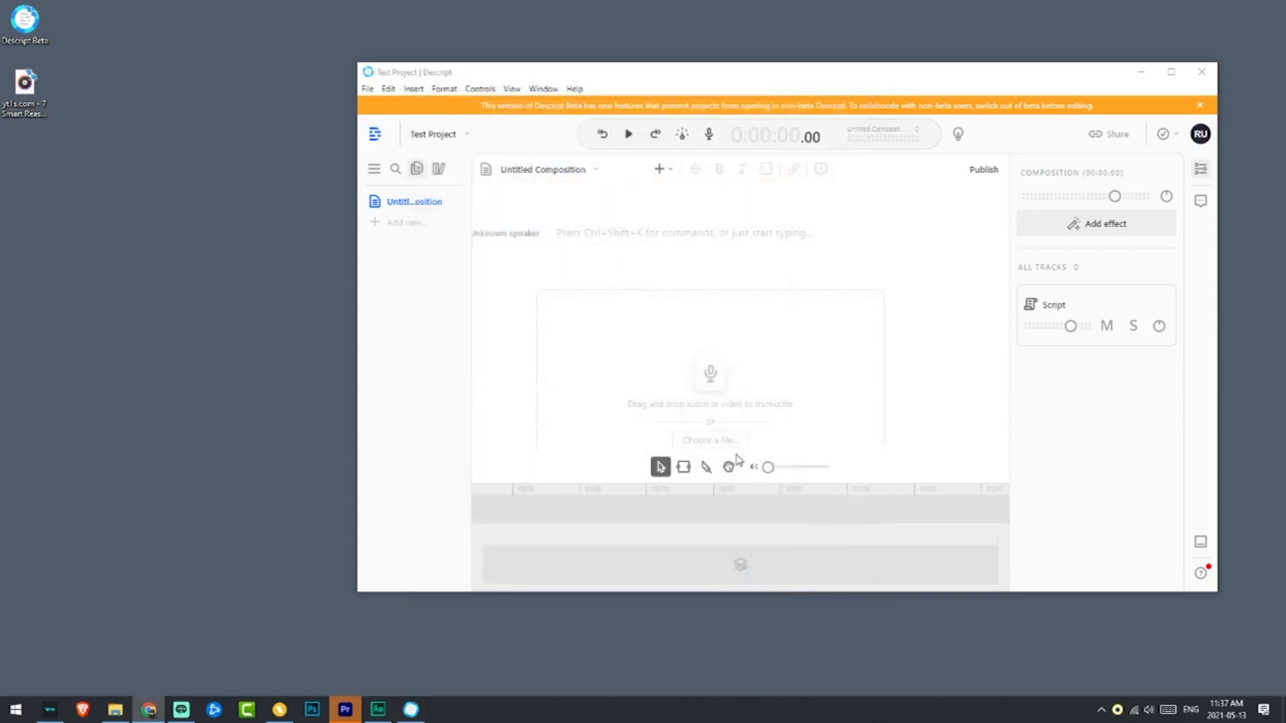